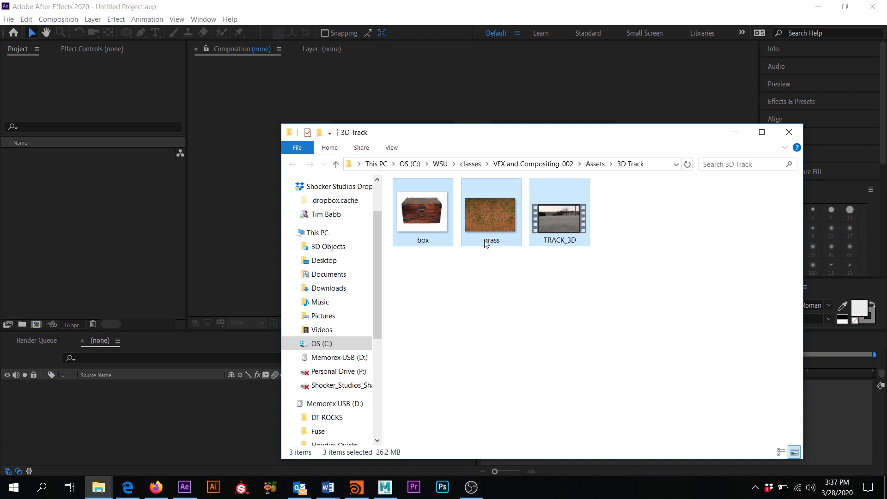
Step: Import the box and grass images and the TRACK_3D video from the 3D Track folder into the After Effects project
{"action": "left_click_drag", "start_coordinate": [486, 231], "coordinate": [54, 187]}
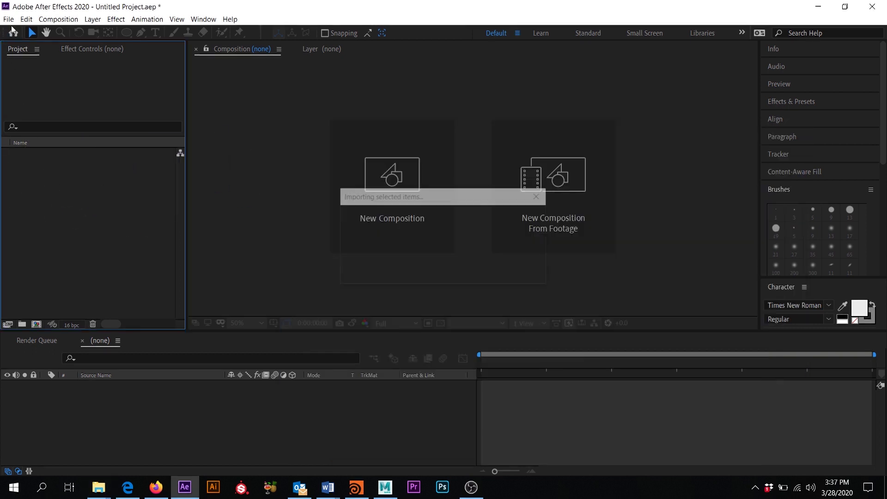
{"action": "left_click", "coordinate": [58, 213]}
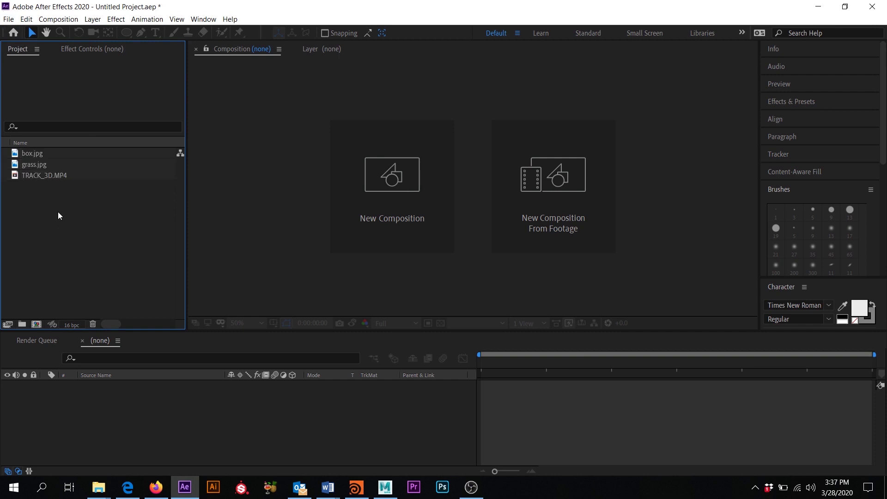
Step: Create two project folders named footage and imgs
{"action": "left_click", "coordinate": [22, 325]}
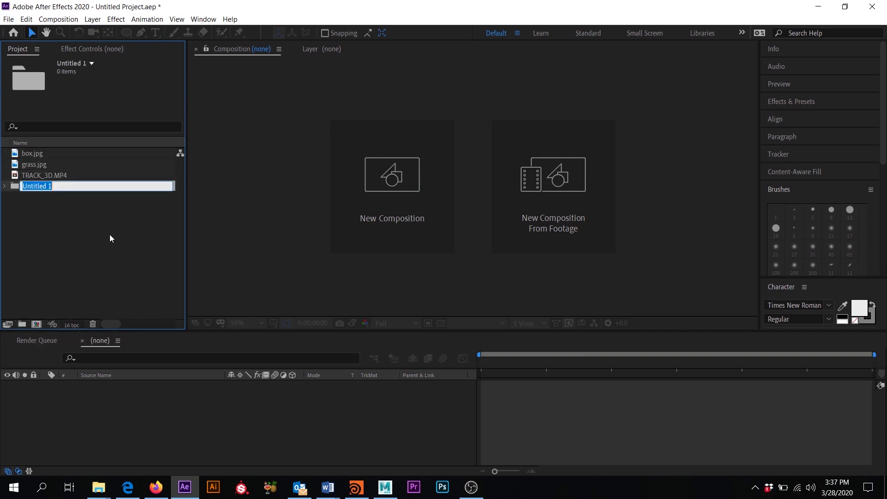
{"action": "type", "text": "footage"}
{"action": "key", "text": "Return"}
{"action": "left_click", "coordinate": [50, 213]}
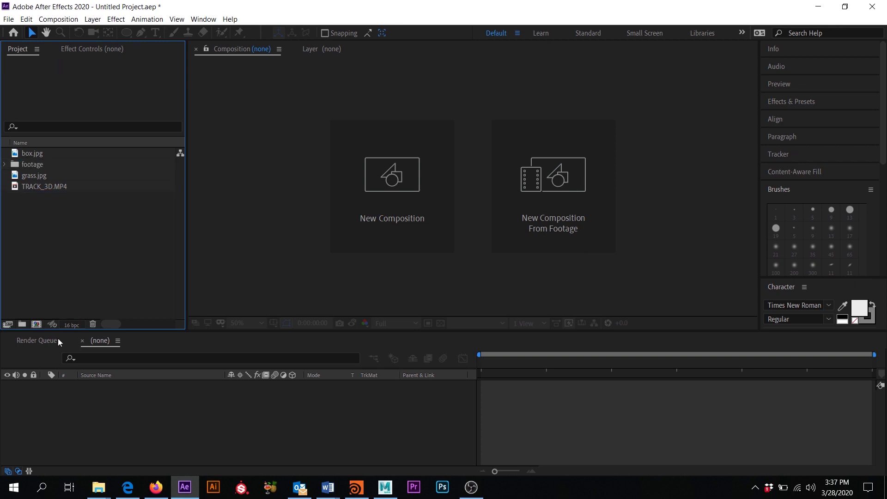
{"action": "left_click", "coordinate": [23, 324]}
{"action": "type", "text": "imgs"}
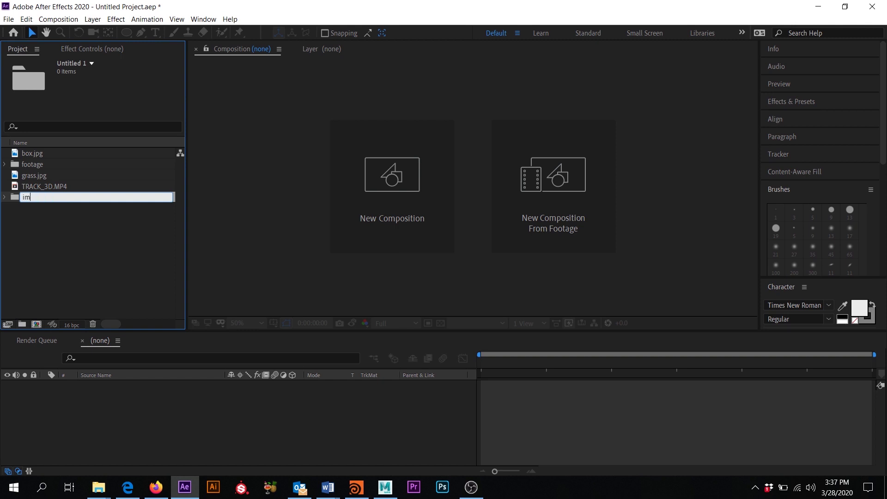
{"action": "key", "text": "Return"}
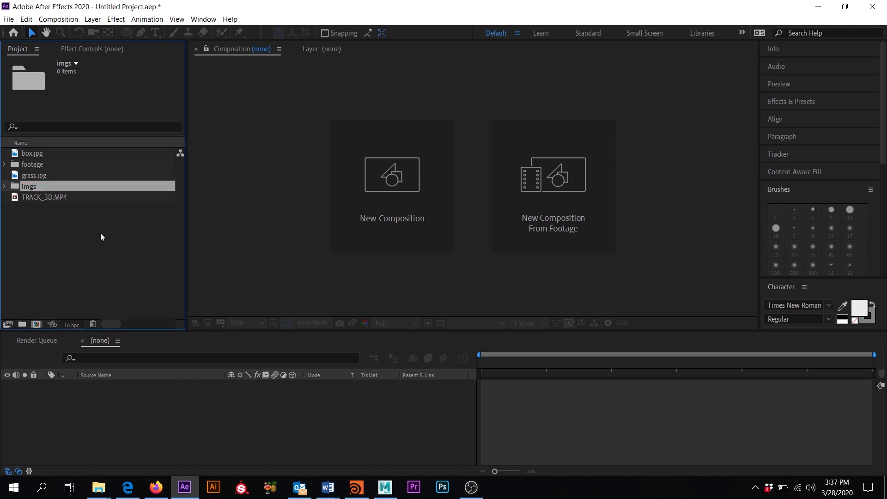
Step: Create a comps folder and place it at the project's top level, outside imgs, with the folders expanded
{"action": "left_click", "coordinate": [22, 324]}
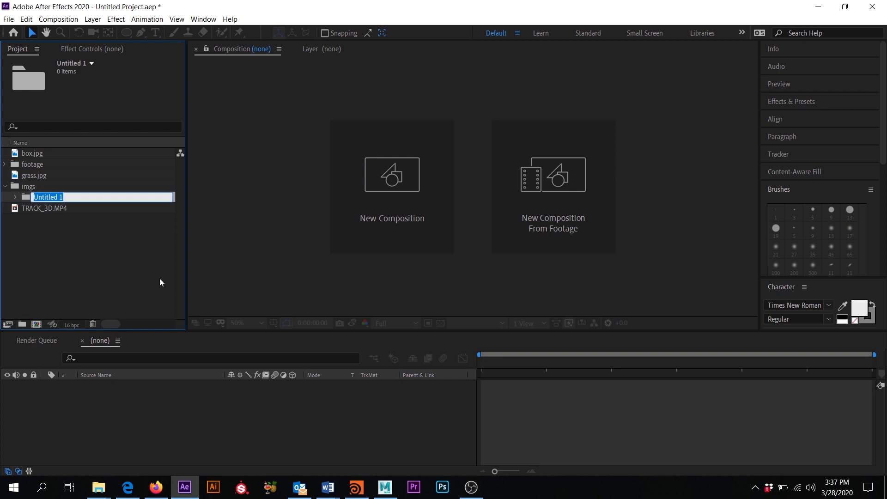
{"action": "type", "text": "comps"}
{"action": "key", "text": "Return"}
{"action": "left_click_drag", "start_coordinate": [42, 200], "coordinate": [29, 290]}
{"action": "left_click", "coordinate": [5, 196]}
{"action": "left_click", "coordinate": [5, 164]}
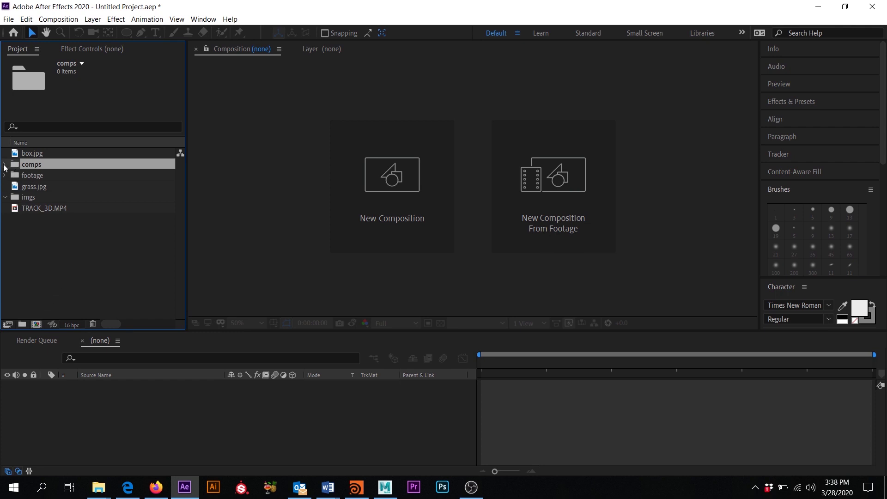
{"action": "left_click", "coordinate": [5, 176]}
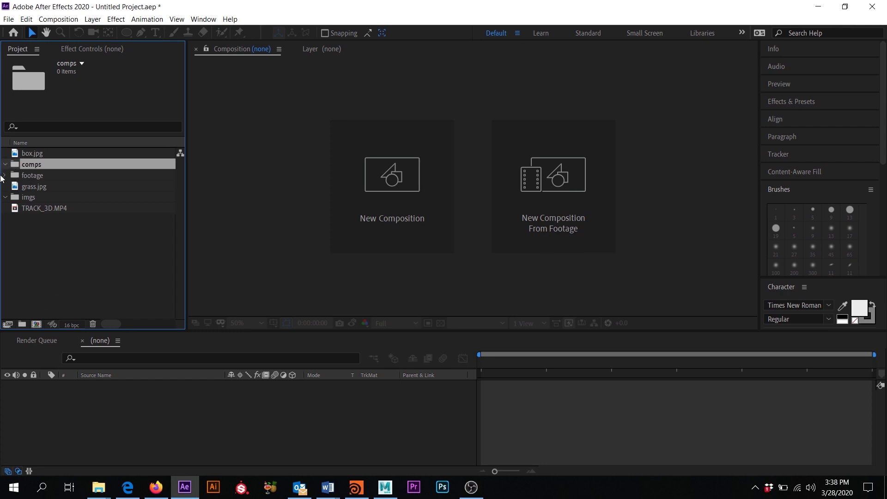
Step: Move box.jpg and grass.jpg into the imgs folder and TRACK_3D.MP4 into the footage folder
{"action": "left_click", "coordinate": [33, 187]}
{"action": "left_click", "coordinate": [37, 153], "text": "ctrl"}
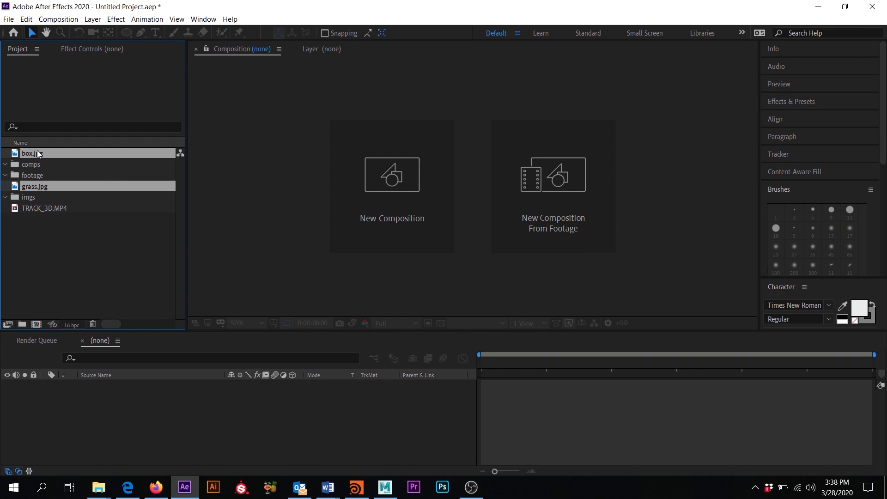
{"action": "left_click_drag", "start_coordinate": [37, 151], "coordinate": [33, 199]}
{"action": "left_click", "coordinate": [6, 176]}
{"action": "left_click", "coordinate": [6, 176]}
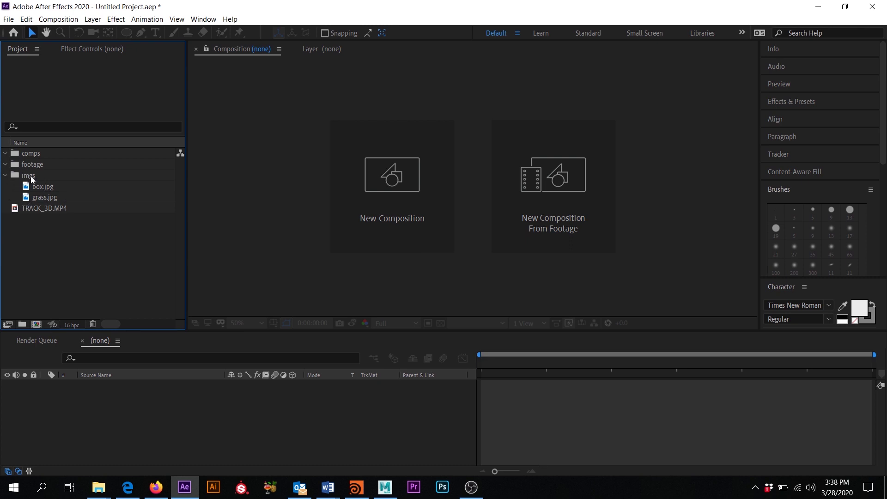
{"action": "left_click", "coordinate": [5, 177]}
{"action": "left_click", "coordinate": [5, 176]}
{"action": "left_click_drag", "start_coordinate": [52, 208], "coordinate": [45, 165]}
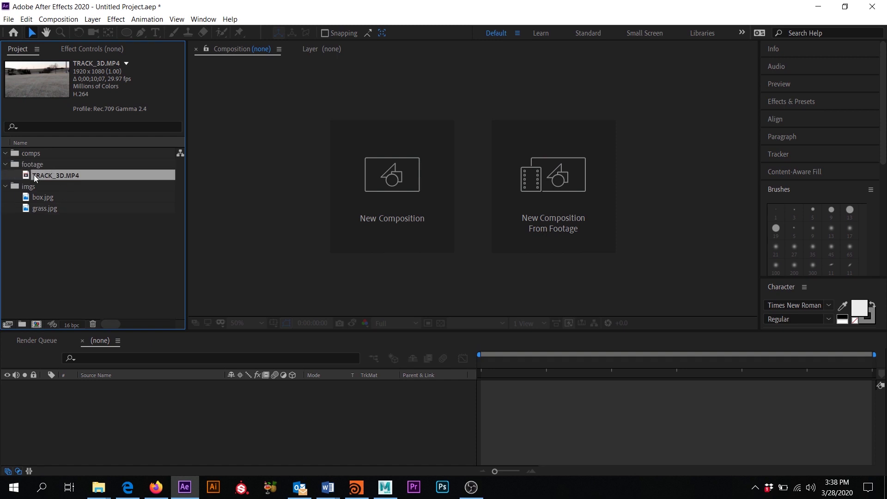
Step: Create a composition from TRACK_3D.MP4, view it at 50%, and move it into the comps folder
{"action": "left_click_drag", "start_coordinate": [42, 175], "coordinate": [512, 151]}
{"action": "key", "text": "comma"}
{"action": "key", "text": "comma"}
{"action": "key", "text": "comma"}
{"action": "key", "text": "comma"}
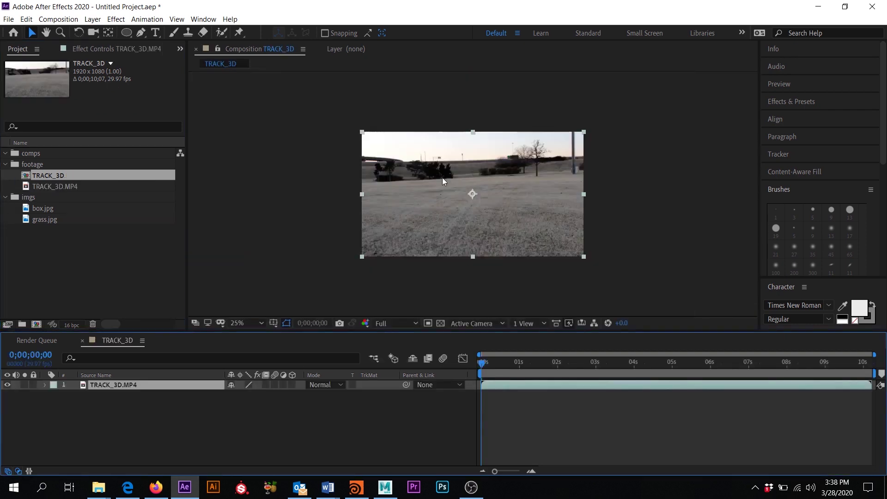
{"action": "key", "text": "period"}
{"action": "key", "text": "period"}
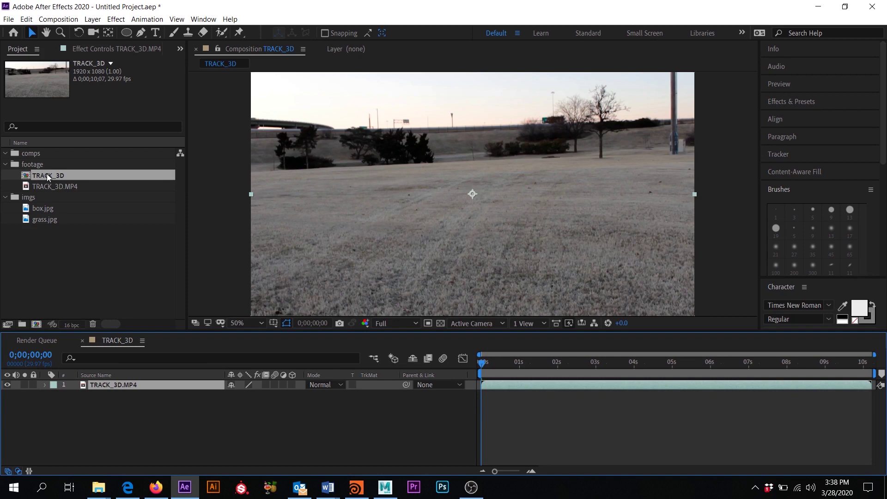
{"action": "left_click_drag", "start_coordinate": [46, 173], "coordinate": [33, 153]}
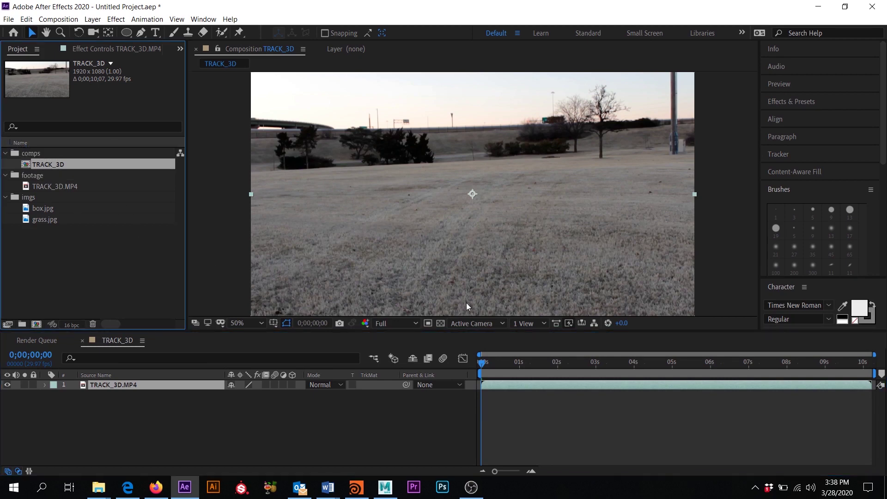
Step: Scrub through the footage and run Track Camera on the TRACK_3D.MP4 layer
{"action": "left_click_drag", "start_coordinate": [488, 361], "coordinate": [457, 371]}
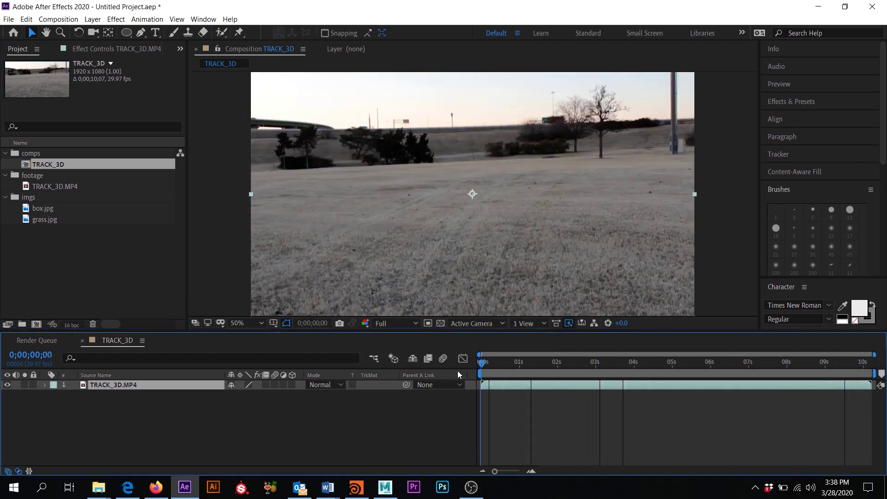
{"action": "left_click", "coordinate": [152, 428]}
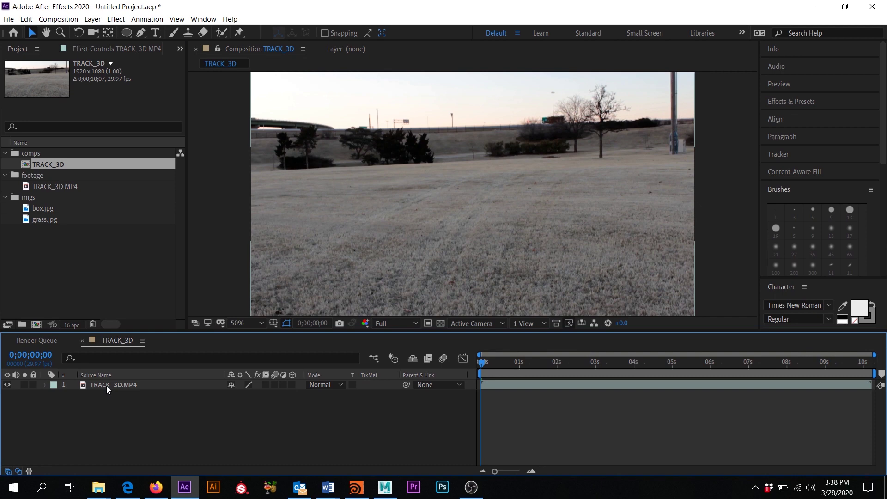
{"action": "left_click", "coordinate": [107, 386]}
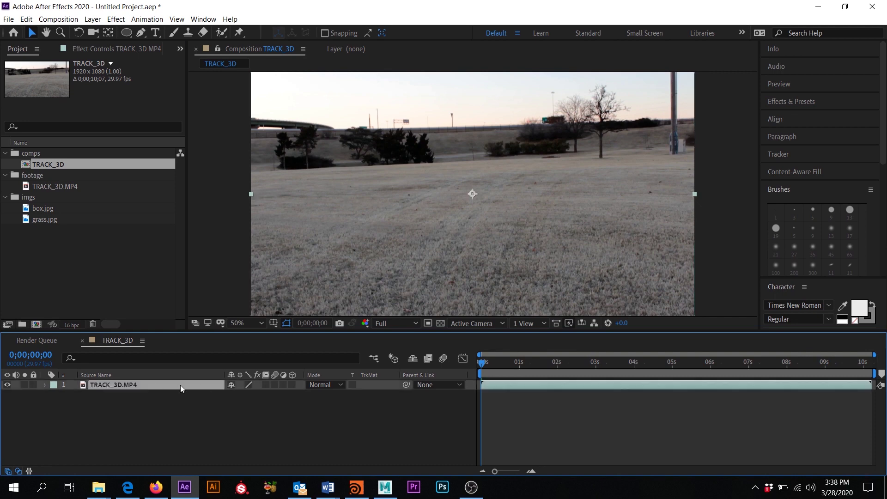
{"action": "right_click", "coordinate": [114, 391]}
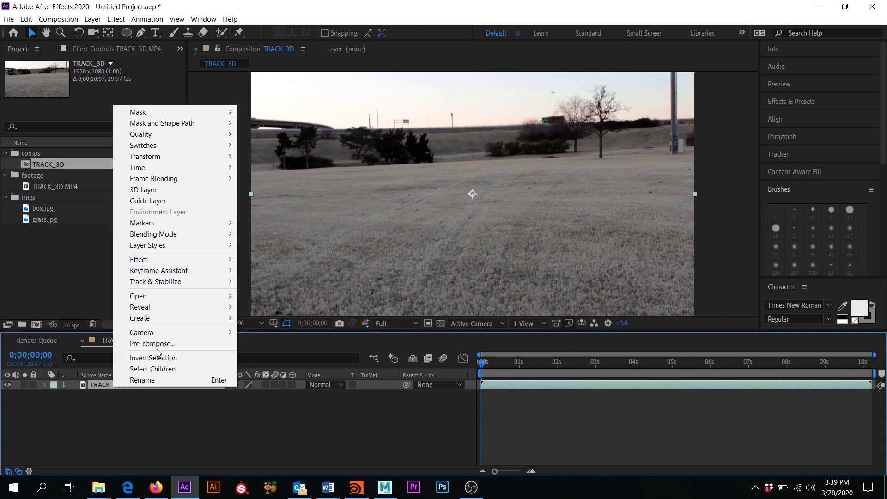
{"action": "mouse_move", "coordinate": [179, 283]}
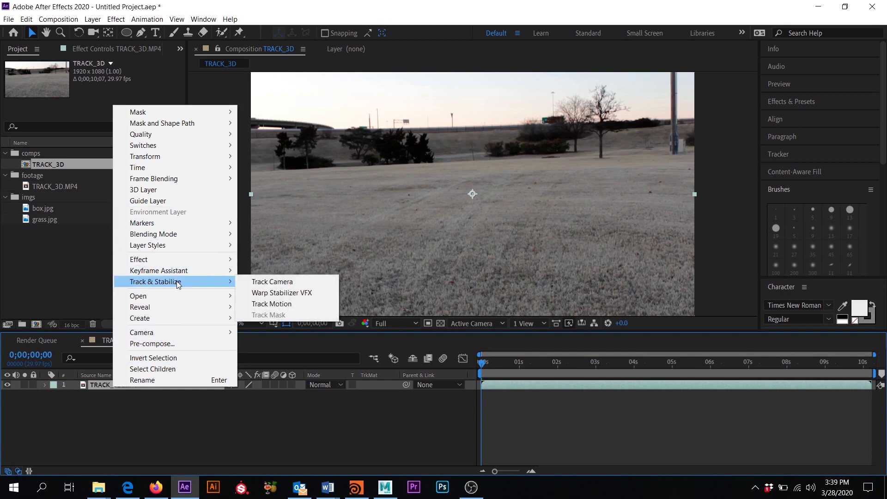
{"action": "left_click", "coordinate": [271, 285]}
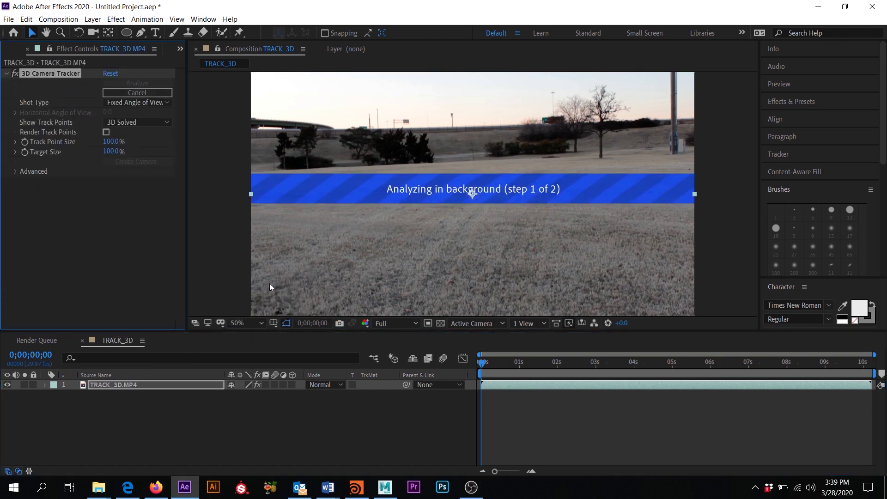
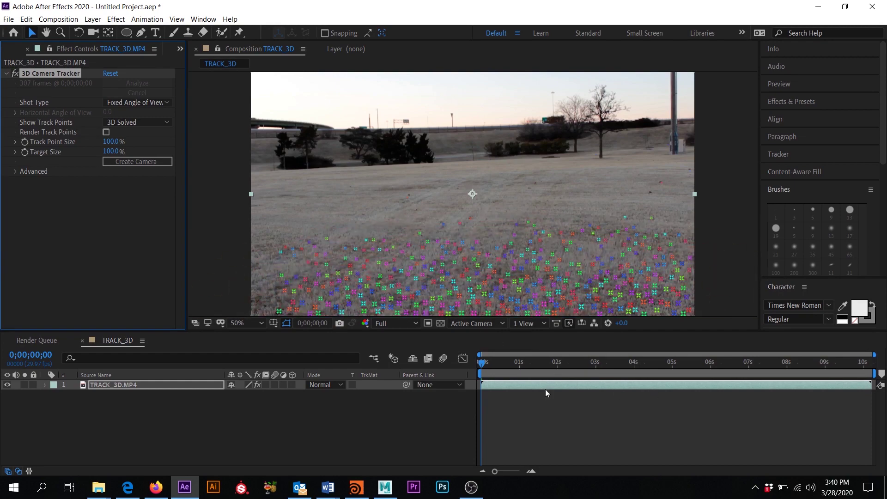
Step: Review the solved track points over time and create a null and camera from a point in the middle of the grass
{"action": "mouse_move", "coordinate": [482, 363]}
{"action": "left_mouse_down"}
{"action": "mouse_move", "coordinate": [718, 366]}
{"action": "mouse_move", "coordinate": [334, 367]}
{"action": "mouse_move", "coordinate": [347, 366]}
{"action": "left_mouse_up"}
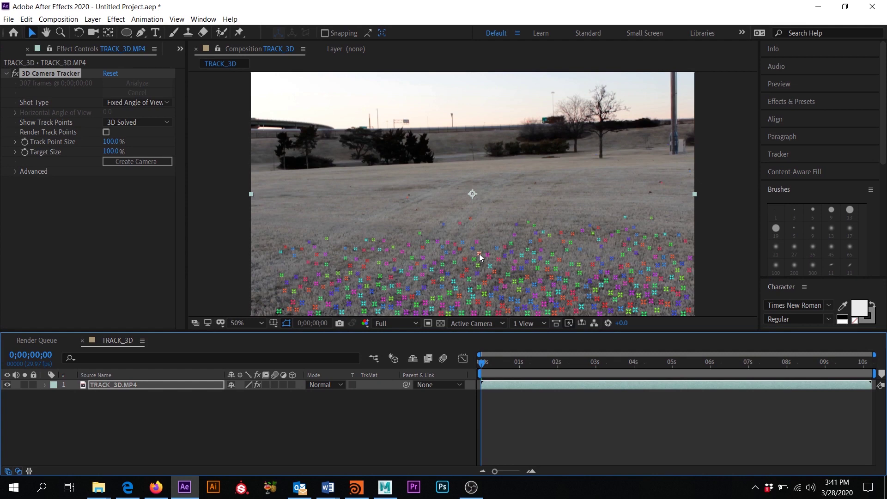
{"action": "right_click", "coordinate": [479, 255]}
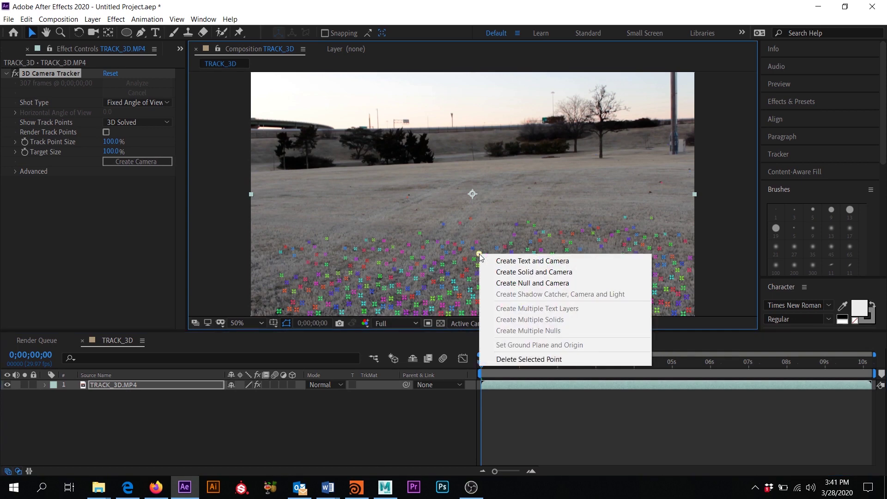
{"action": "left_click", "coordinate": [539, 284]}
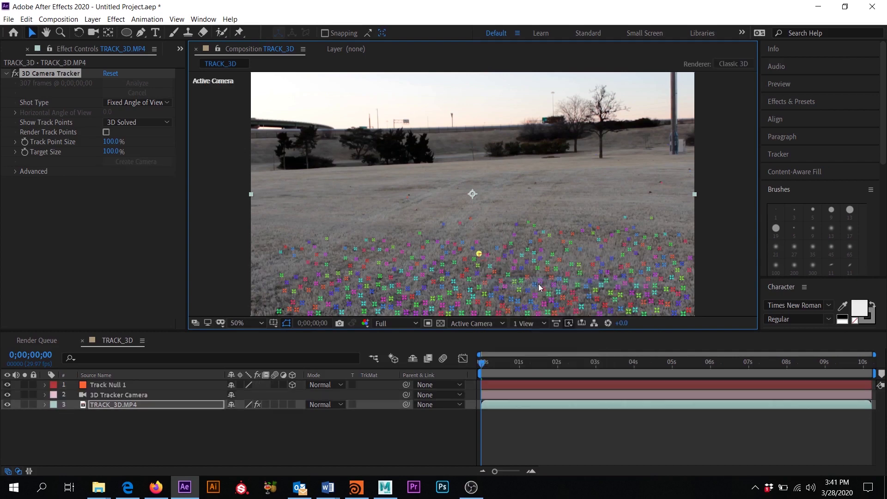
Step: Select the Track Null 1 layer and scrub the timeline to check how it follows the ground
{"action": "left_click", "coordinate": [115, 385]}
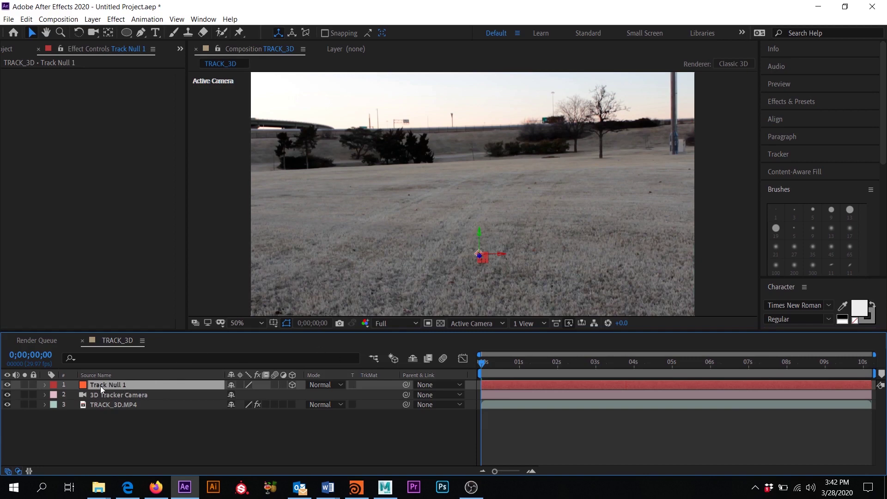
{"action": "left_click_drag", "start_coordinate": [493, 362], "coordinate": [432, 368]}
Step: Look over the column display options for the timeline's layer list
{"action": "left_click", "coordinate": [95, 373]}
{"action": "left_click", "coordinate": [96, 373]}
{"action": "left_click", "coordinate": [98, 372]}
{"action": "left_click", "coordinate": [102, 373]}
{"action": "left_click", "coordinate": [102, 373]}
{"action": "left_click", "coordinate": [104, 373]}
{"action": "left_click", "coordinate": [96, 373]}
{"action": "left_click", "coordinate": [96, 374]}
{"action": "right_click", "coordinate": [96, 373]}
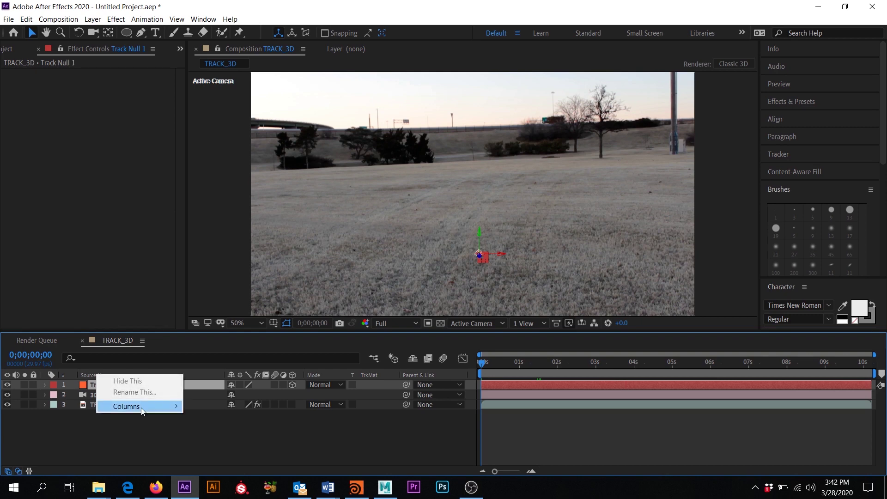
{"action": "mouse_move", "coordinate": [141, 410]}
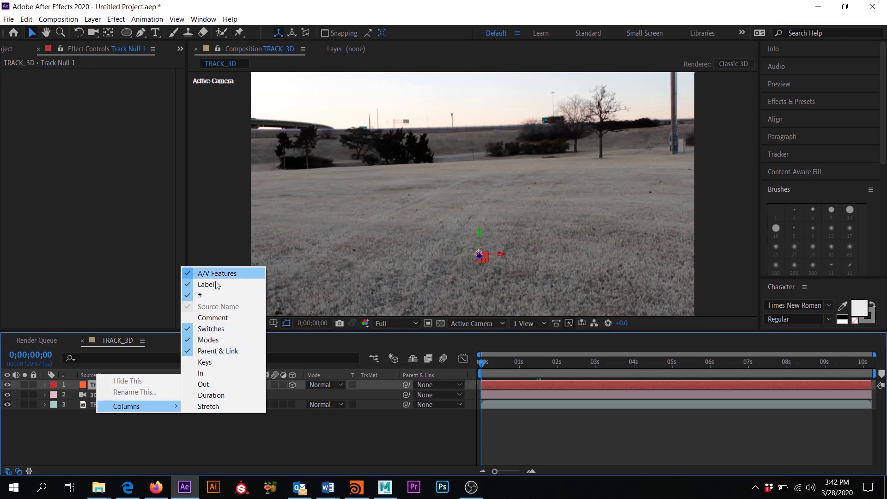
{"action": "left_click", "coordinate": [284, 432]}
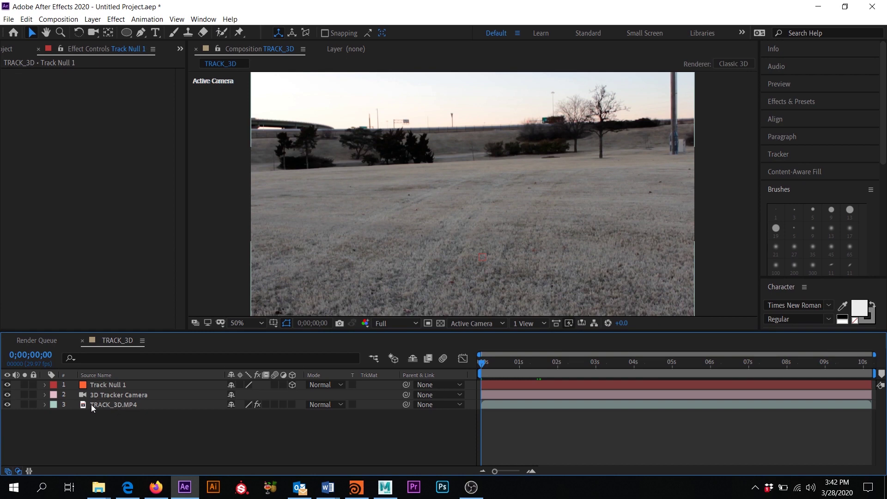
Step: Select the 3D Camera Tracker effect on the TRACK_3D.MP4 layer to show its track points, and widen the effect controls area
{"action": "left_click", "coordinate": [134, 405]}
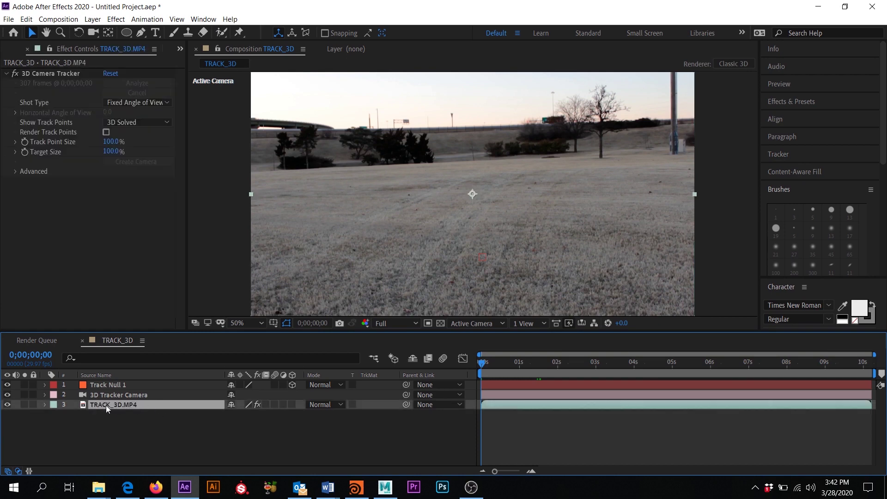
{"action": "left_click", "coordinate": [54, 74]}
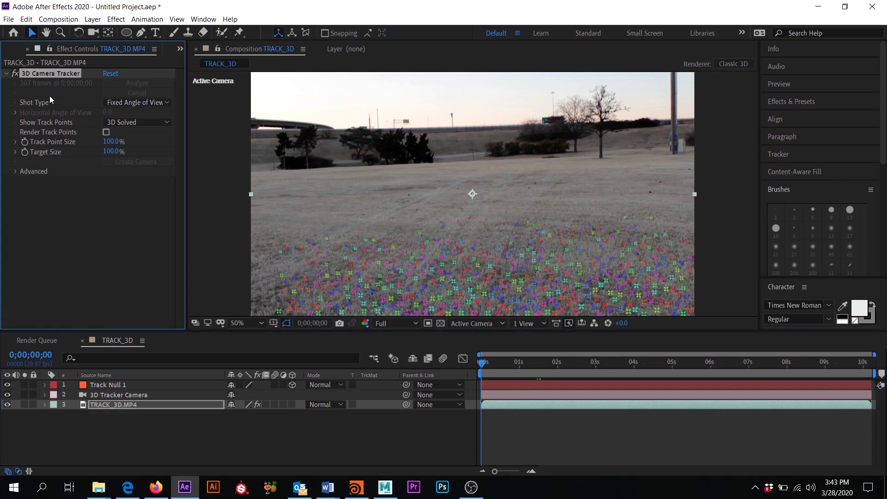
{"action": "left_click_drag", "start_coordinate": [190, 121], "coordinate": [239, 119]}
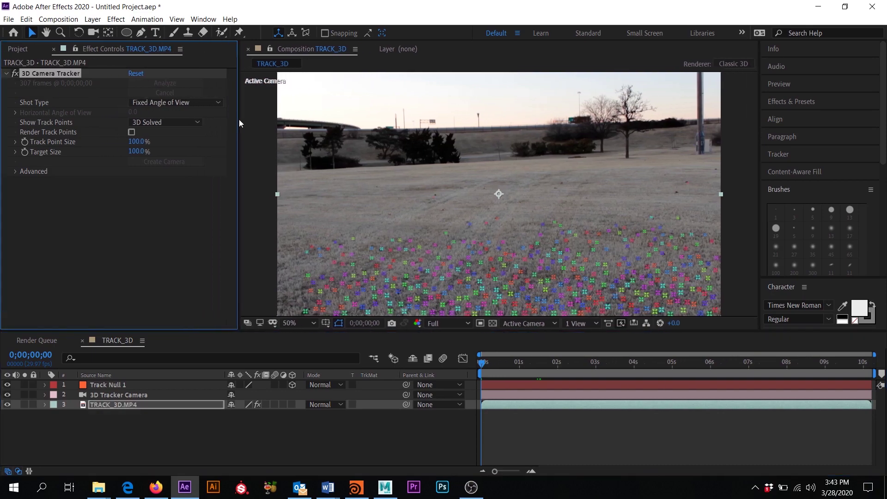
{"action": "left_click", "coordinate": [26, 51]}
{"action": "left_click", "coordinate": [129, 46]}
{"action": "left_click", "coordinate": [32, 47]}
{"action": "left_click", "coordinate": [98, 46]}
Step: Deselect the footage layer and redisplay its track points by reselecting the 3D Camera Tracker effect
{"action": "left_click", "coordinate": [97, 426]}
{"action": "left_click", "coordinate": [111, 404]}
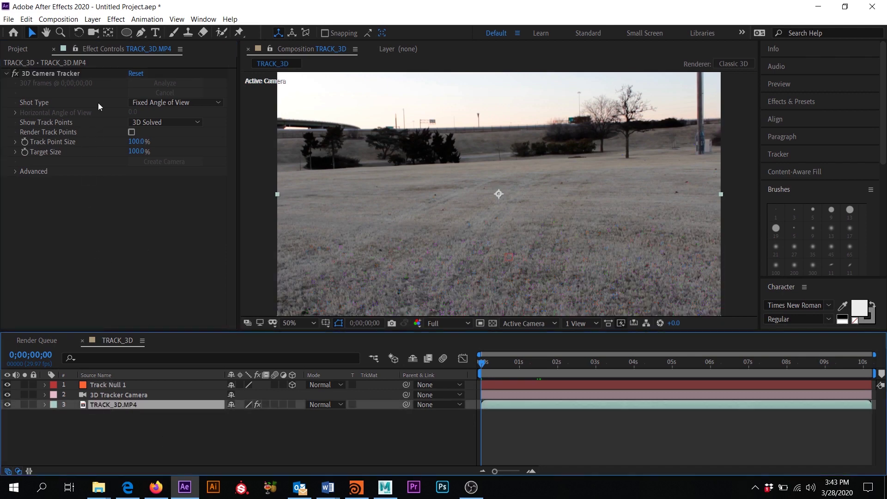
{"action": "left_click", "coordinate": [48, 73]}
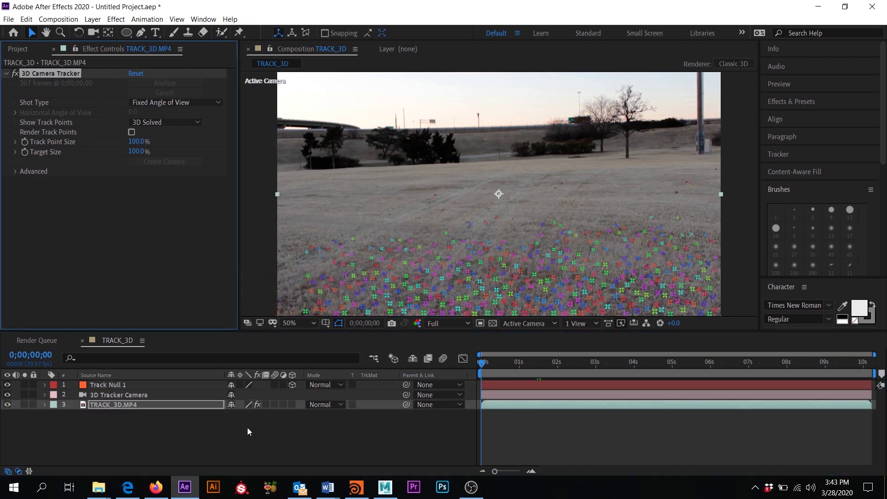
Step: Select the Track Null 1 layer at the start of the timeline and reveal its Position property
{"action": "left_click", "coordinate": [106, 424]}
{"action": "left_click", "coordinate": [99, 385]}
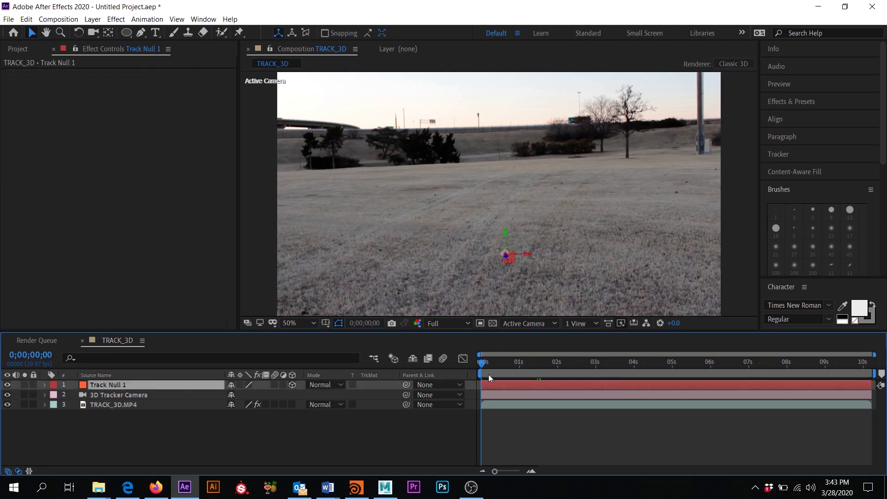
{"action": "left_click_drag", "start_coordinate": [492, 366], "coordinate": [406, 360]}
{"action": "key", "text": "p"}
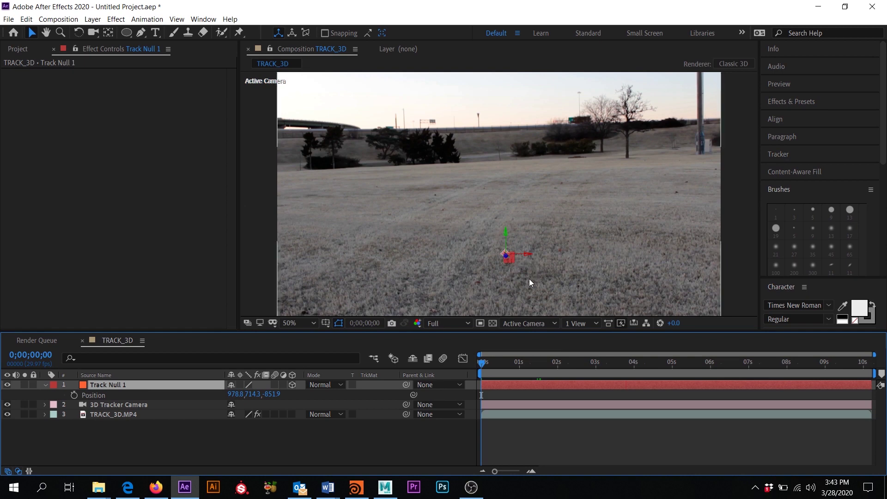
Step: Add box.jpg from the imgs folder to the TRACK_3D composition, between the 3D Tracker Camera and TRACK_3D.MP4 layers
{"action": "left_click", "coordinate": [17, 48]}
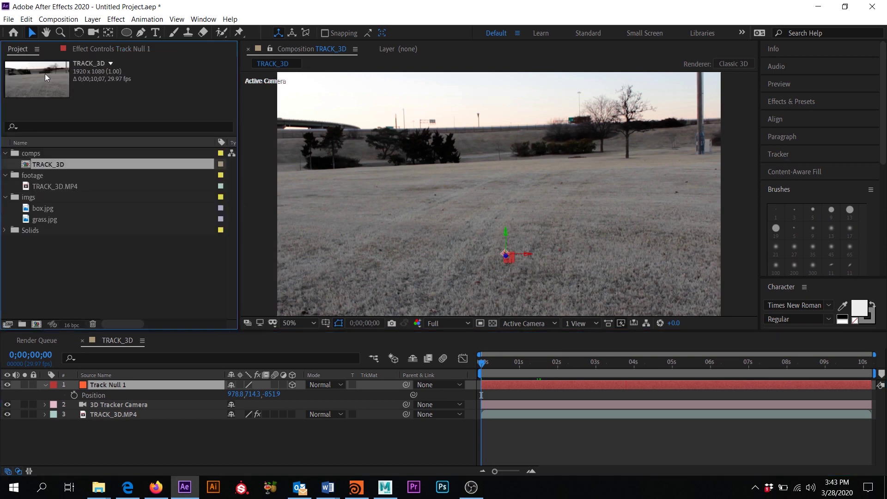
{"action": "left_click", "coordinate": [36, 209]}
{"action": "left_click_drag", "start_coordinate": [41, 208], "coordinate": [117, 410]}
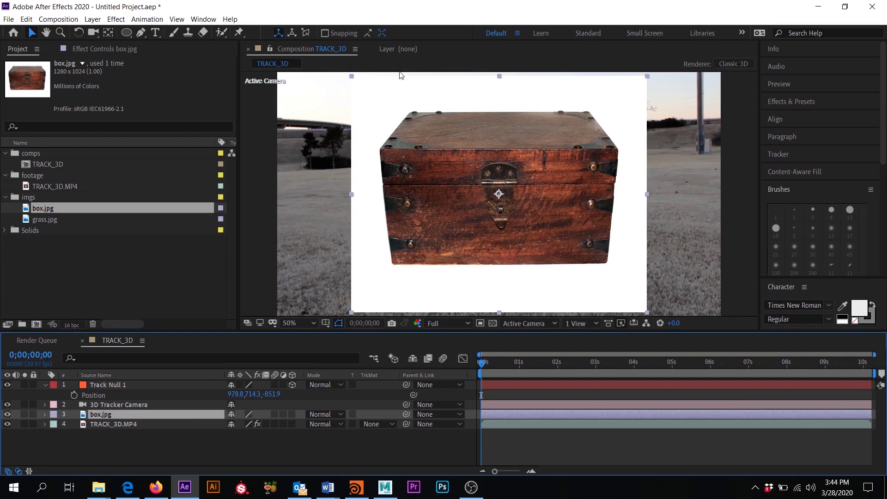
Step: Activate the Pen tool for the box.jpg layer and inspect the chest's front latch up close
{"action": "left_click", "coordinate": [141, 33]}
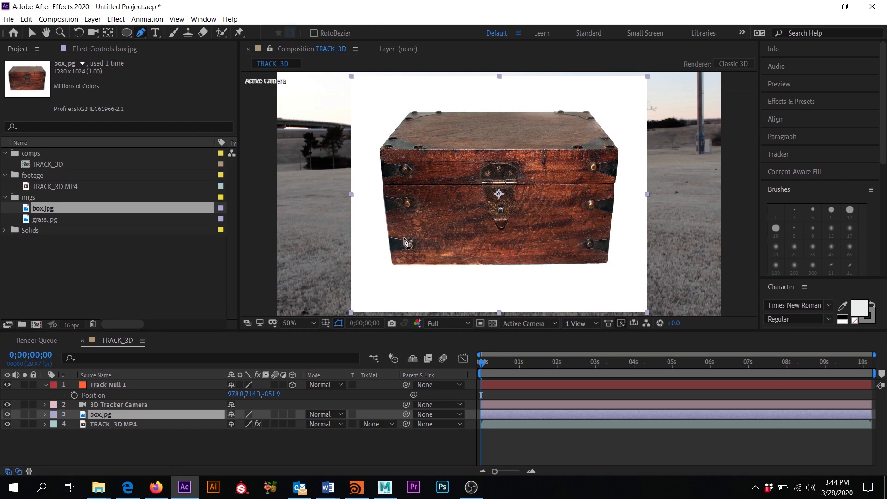
{"action": "key", "text": "period"}
{"action": "key", "text": "period"}
{"action": "key", "text": "period"}
{"action": "key", "text": "period"}
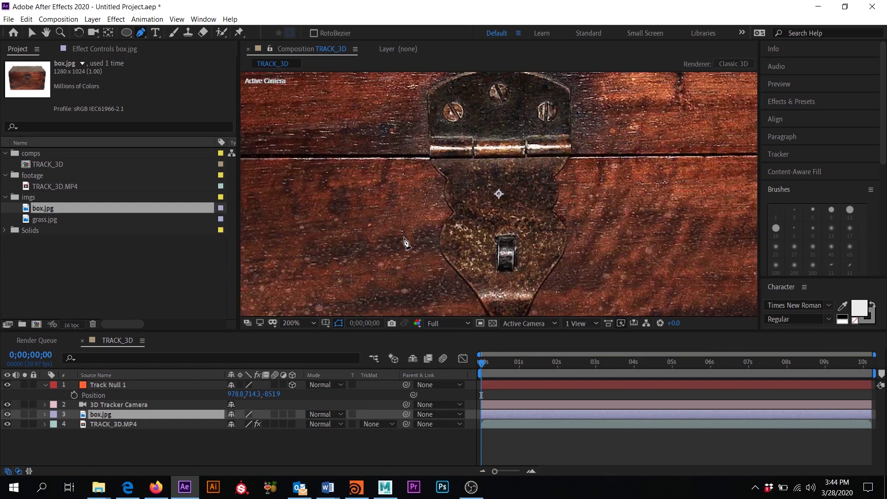
{"action": "key", "text": "comma"}
{"action": "key", "text": "comma"}
{"action": "key", "text": "comma"}
{"action": "key", "text": "comma"}
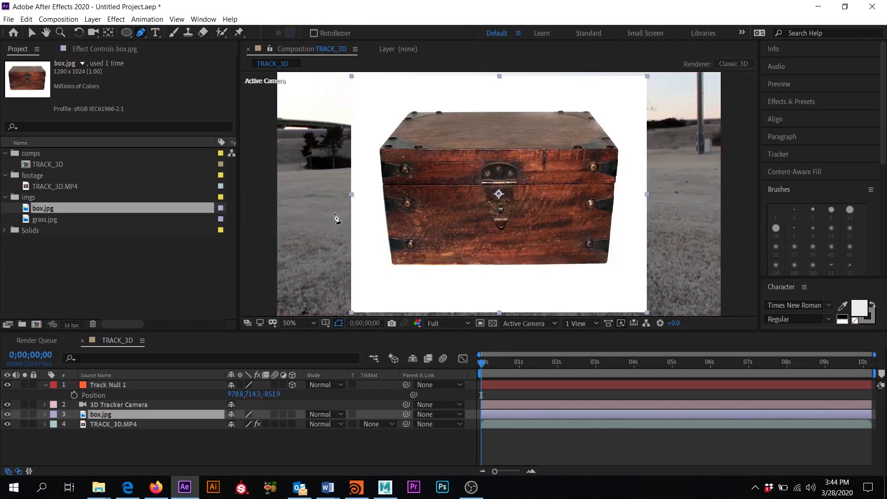
{"action": "key", "text": "h"}
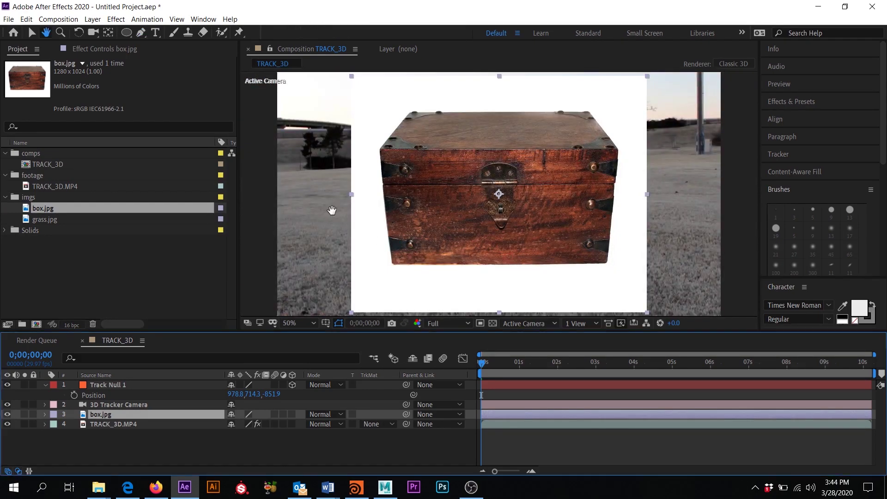
{"action": "key", "text": "g"}
{"action": "key", "text": "h"}
{"action": "key", "text": "g"}
{"action": "key", "text": "h"}
{"action": "key", "text": "g"}
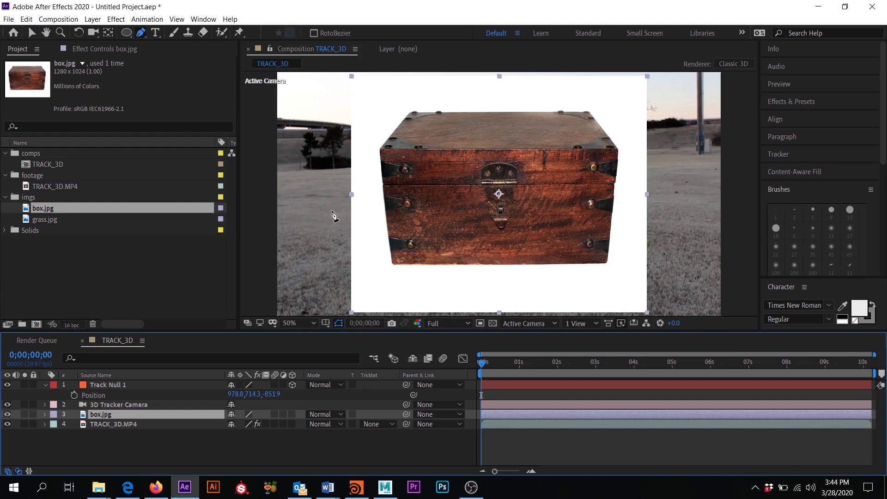
{"action": "key", "text": "h"}
{"action": "key", "text": "g"}
{"action": "key", "text": "h"}
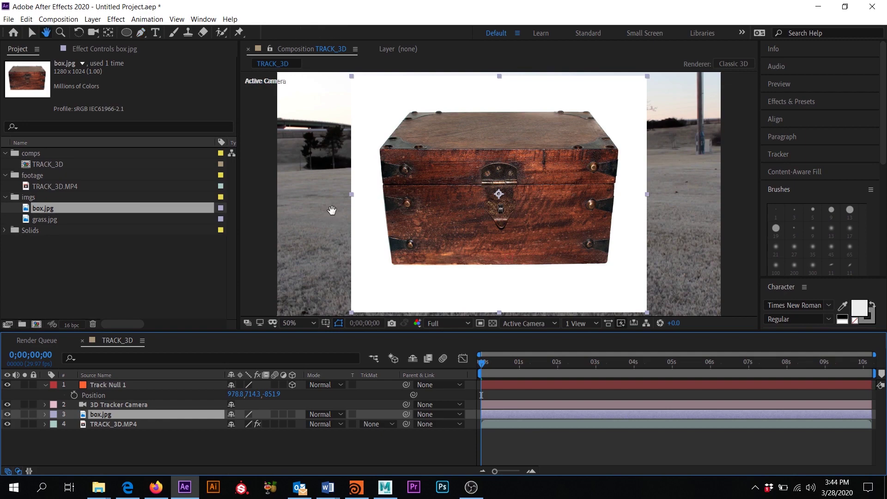
{"action": "mouse_move", "coordinate": [333, 211]}
{"action": "left_mouse_down"}
{"action": "mouse_move", "coordinate": [333, 190]}
{"action": "mouse_move", "coordinate": [337, 220]}
{"action": "mouse_move", "coordinate": [359, 251]}
{"action": "mouse_move", "coordinate": [344, 215]}
{"action": "left_mouse_up"}
{"action": "key", "text": "g"}
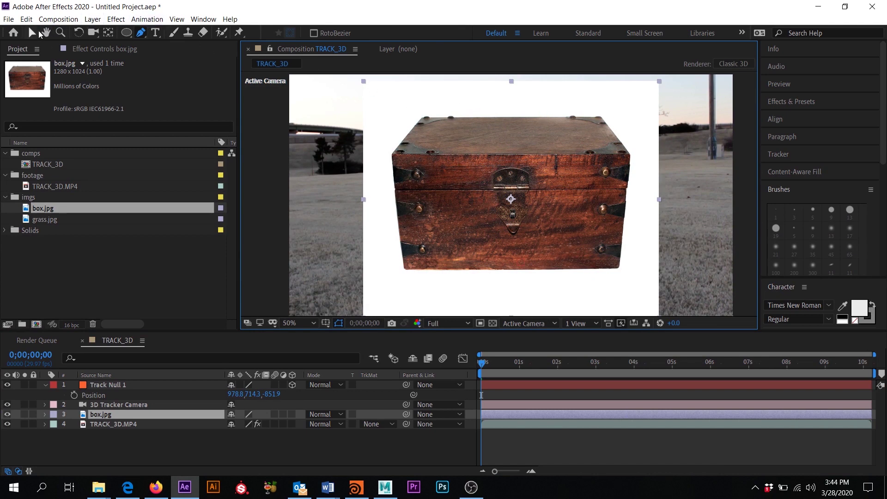
{"action": "left_click", "coordinate": [46, 33]}
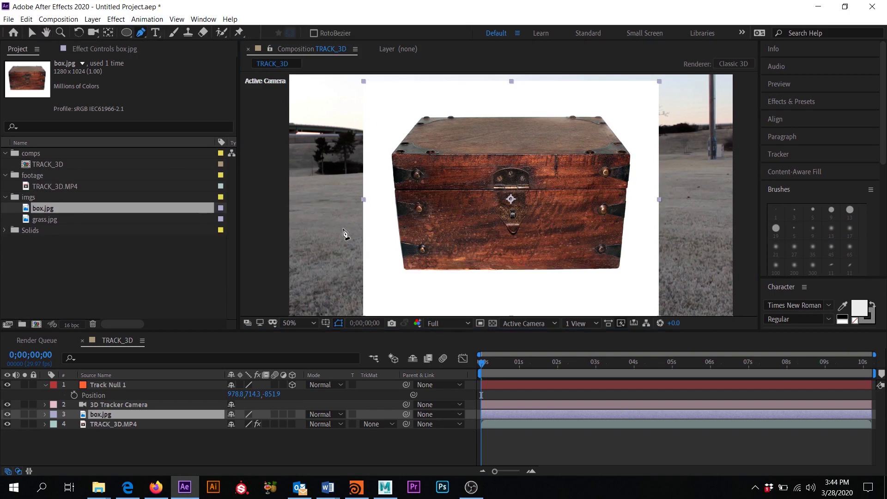
{"action": "left_click", "coordinate": [401, 257]}
{"action": "left_click_drag", "start_coordinate": [398, 259], "coordinate": [388, 229]}
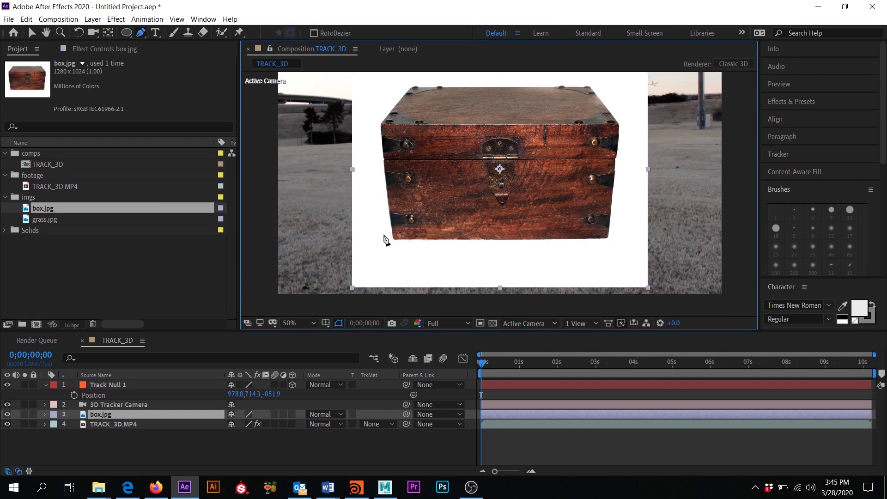
{"action": "left_click_drag", "start_coordinate": [383, 198], "coordinate": [367, 241]}
{"action": "key", "text": "g"}
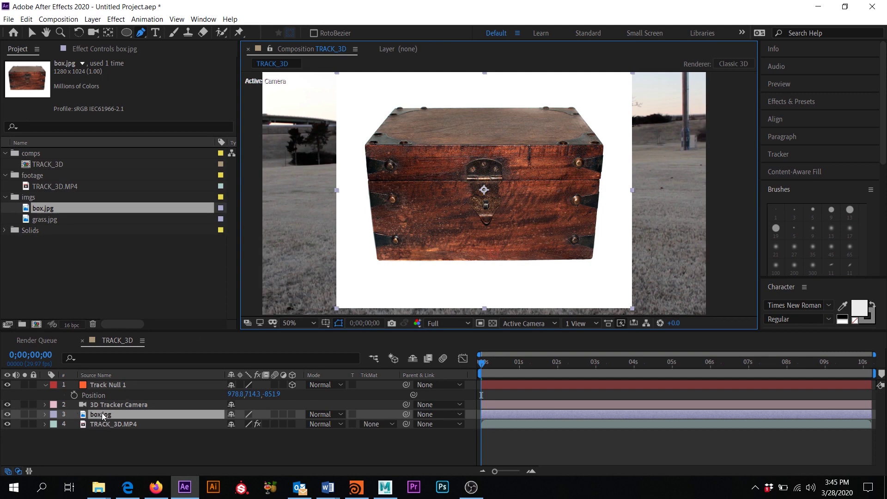
Step: With no layer selected, draw a four-point Pen shape overlapping the chest's left side, and select its shape layer for removal
{"action": "left_click", "coordinate": [133, 446]}
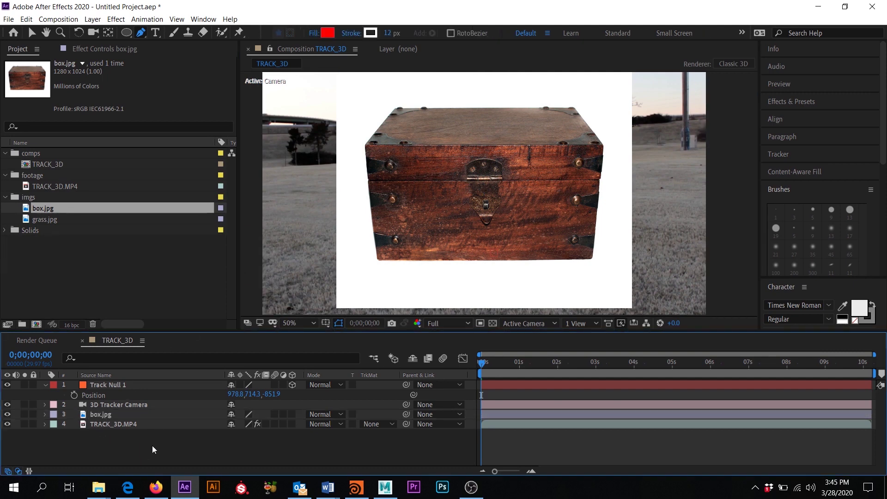
{"action": "left_click_drag", "start_coordinate": [309, 256], "coordinate": [310, 185]}
{"action": "left_click_drag", "start_coordinate": [414, 174], "coordinate": [459, 248]}
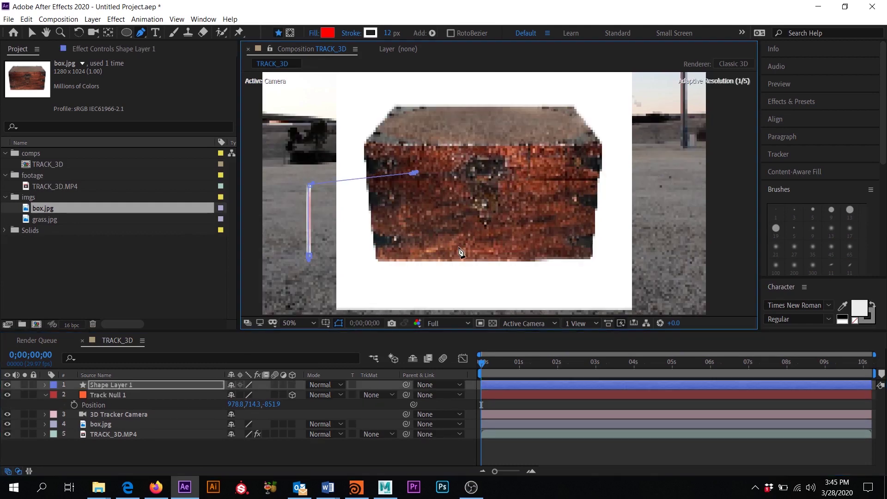
{"action": "left_click", "coordinate": [98, 385]}
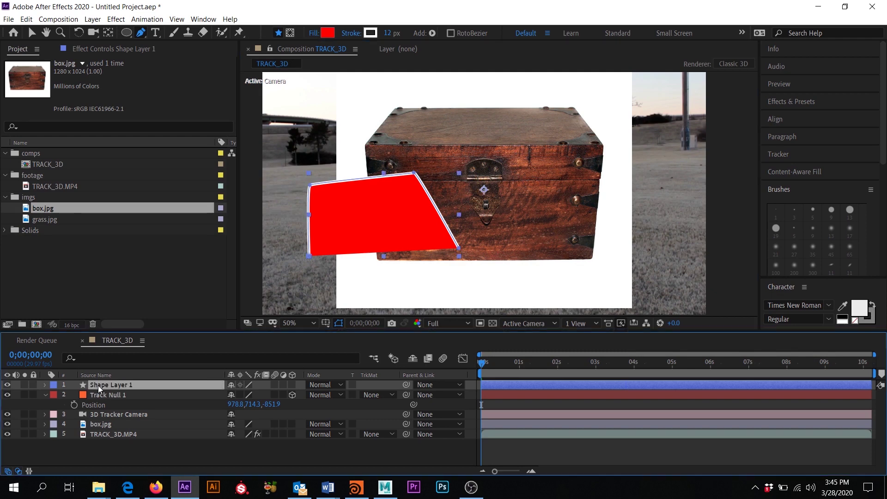
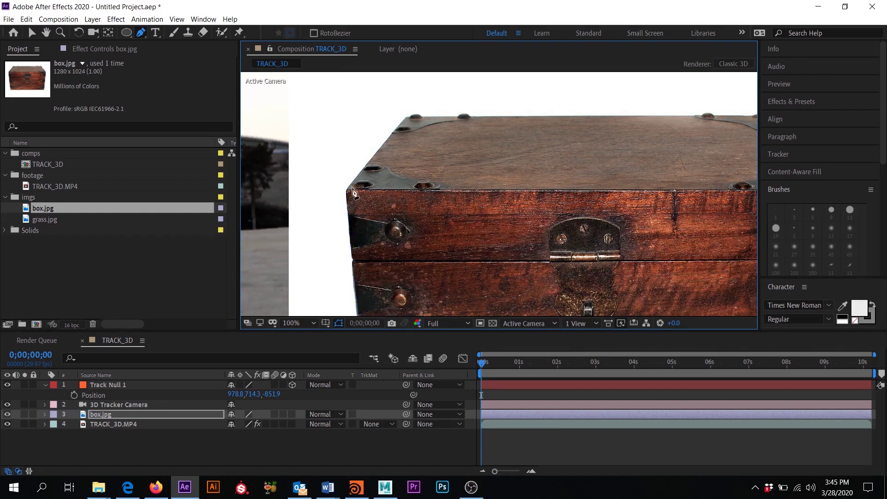
Step: Trace the chest's lid on box.jpg with Pen mask points at its rear left, rear right and front right corners
{"action": "left_click_drag", "start_coordinate": [393, 151], "coordinate": [389, 160]}
{"action": "scroll", "coordinate": [380, 154], "scroll_direction": "up", "scroll_amount": 2}
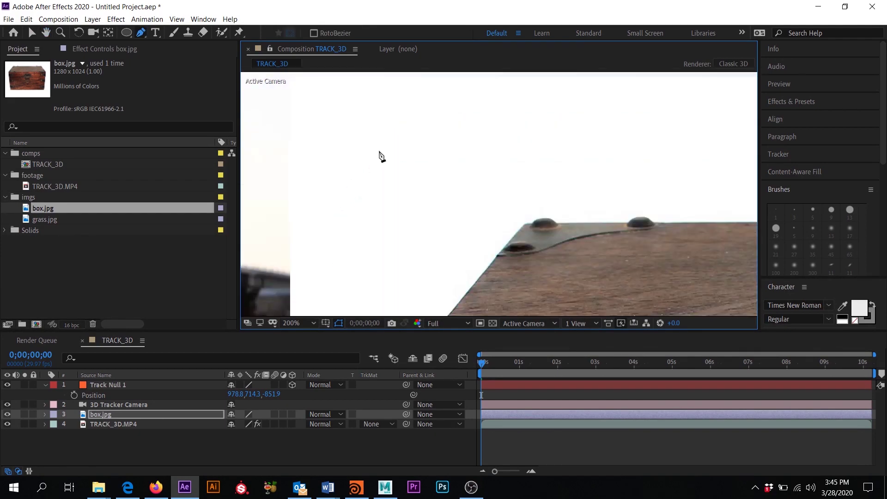
{"action": "left_click_drag", "start_coordinate": [491, 208], "coordinate": [448, 159]}
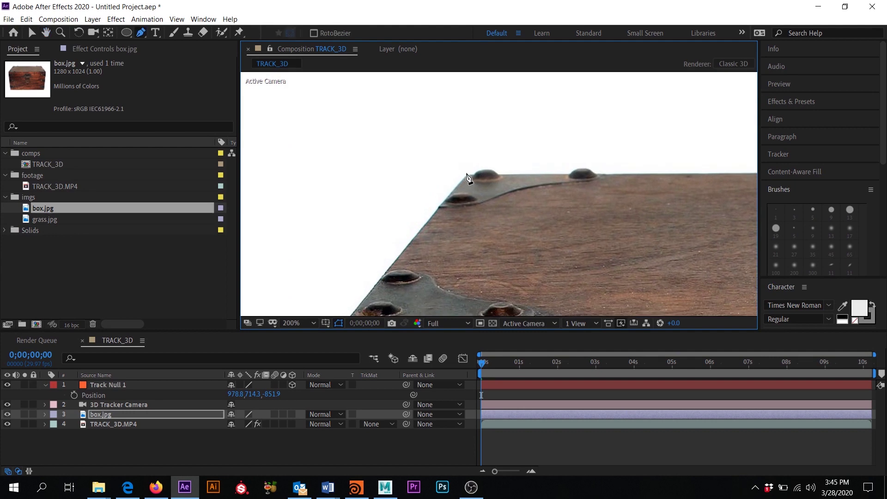
{"action": "left_click", "coordinate": [468, 175]}
{"action": "scroll", "coordinate": [656, 189], "scroll_direction": "right", "scroll_amount": 10}
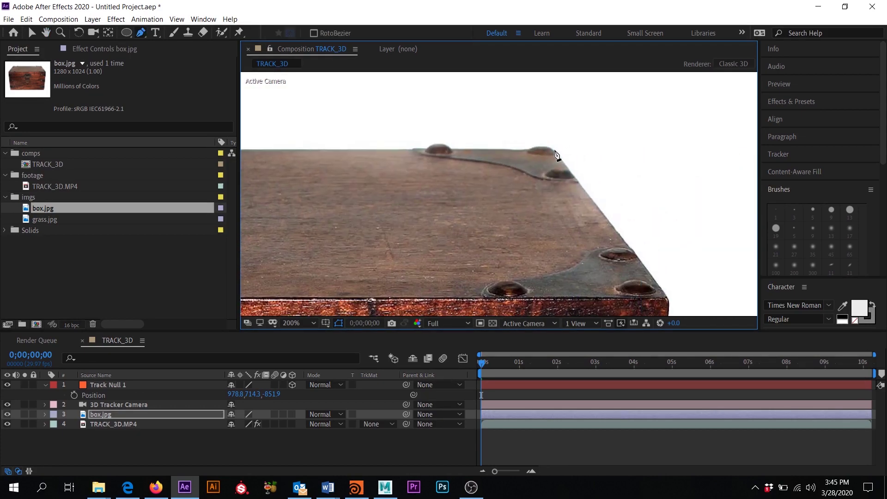
{"action": "scroll", "coordinate": [562, 160], "scroll_direction": "down", "scroll_amount": 5}
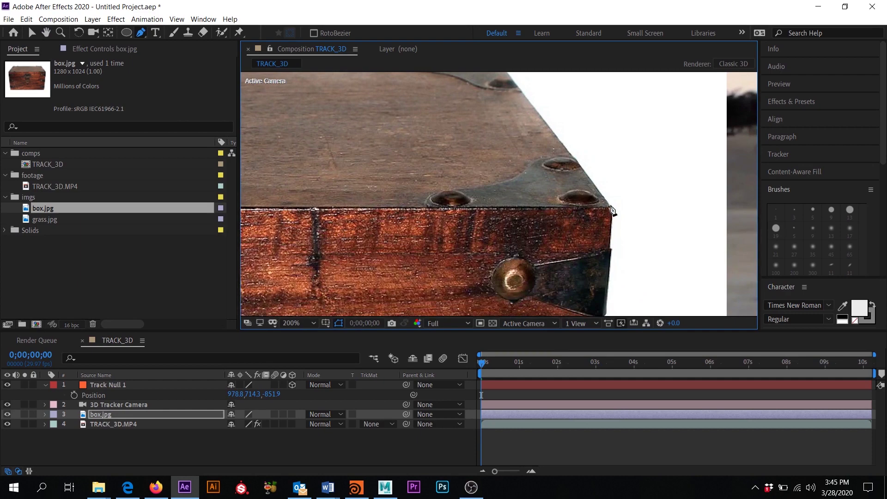
{"action": "scroll", "coordinate": [615, 208], "scroll_direction": "down", "scroll_amount": 6}
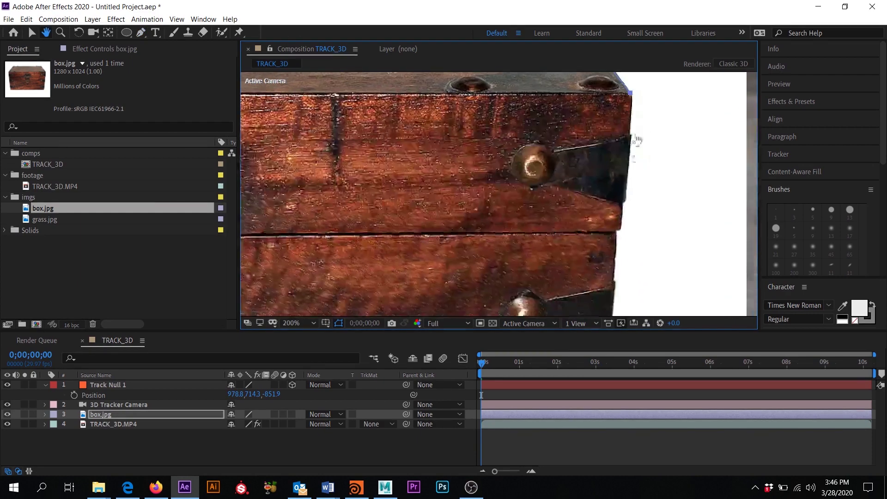
Step: Continue the box.jpg mask down the chest's right side and along its bottom edge, closing the outline around the chest
{"action": "key", "text": "g"}
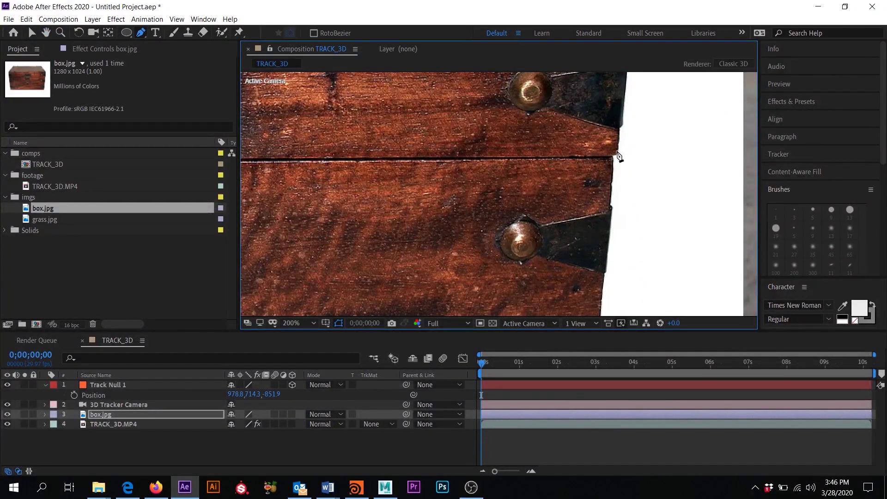
{"action": "left_click", "coordinate": [616, 154]}
{"action": "left_click", "coordinate": [614, 162]}
{"action": "scroll", "coordinate": [615, 166], "scroll_direction": "down", "scroll_amount": 5}
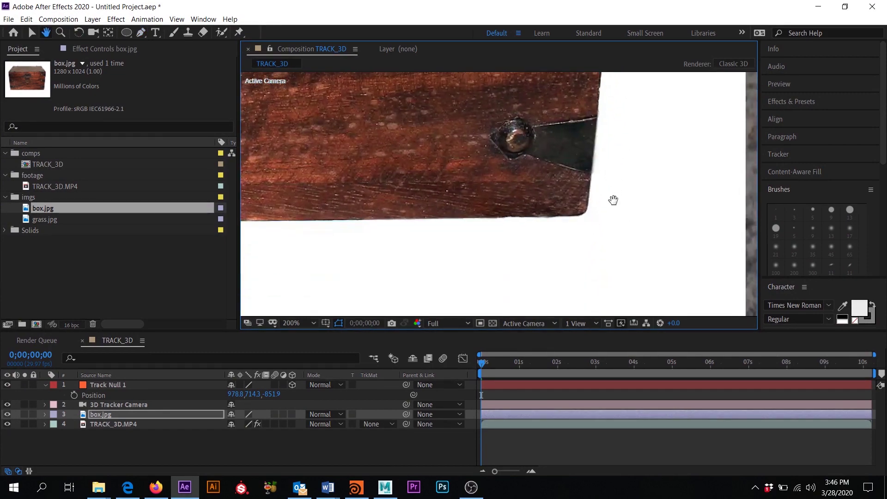
{"action": "key", "text": "space"}
{"action": "left_click_drag", "start_coordinate": [586, 218], "coordinate": [636, 231]}
{"action": "scroll", "coordinate": [533, 248], "scroll_direction": "left", "scroll_amount": 10}
{"action": "left_click", "coordinate": [360, 210]}
{"action": "scroll", "coordinate": [561, 232], "scroll_direction": "down", "scroll_amount": 5}
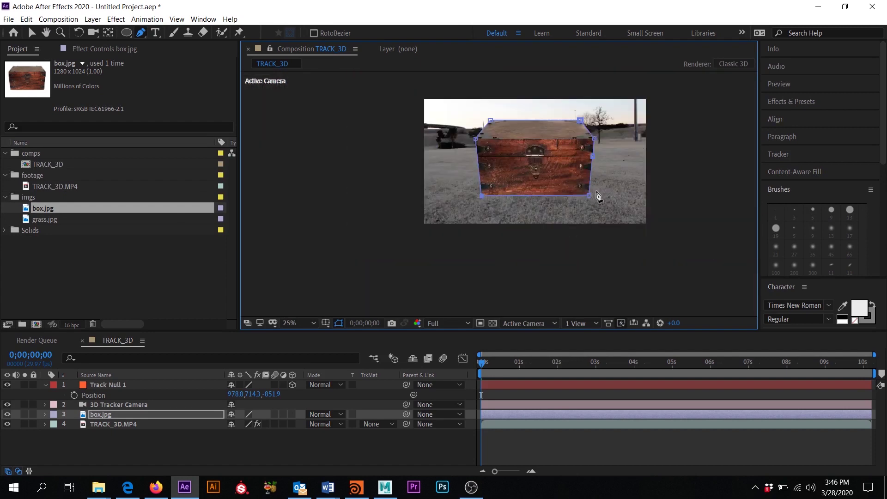
{"action": "left_click_drag", "start_coordinate": [484, 173], "coordinate": [426, 214]}
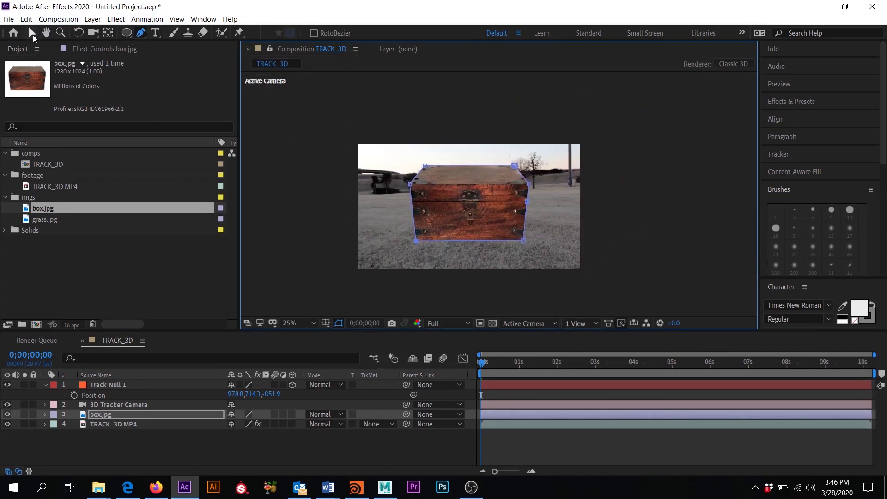
Step: With the Selection tool active, examine the mask outline on box.jpg up close, especially the chest's lower-left corner point
{"action": "left_click", "coordinate": [29, 33]}
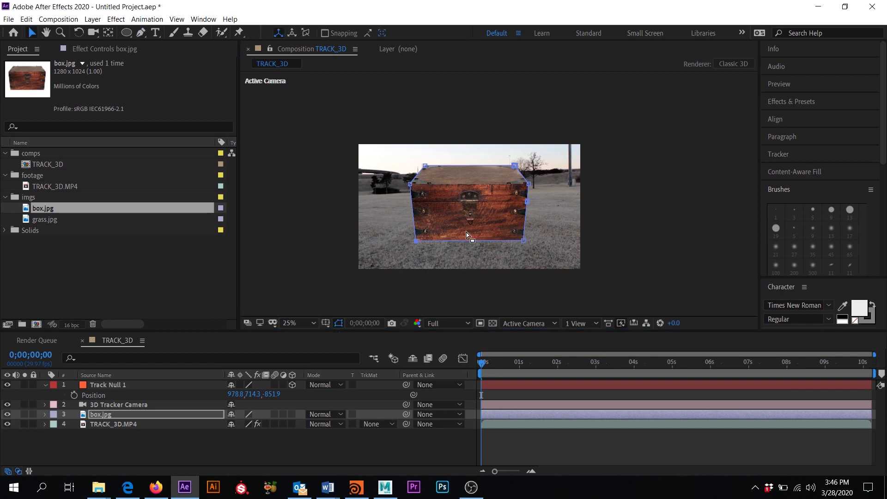
{"action": "scroll", "coordinate": [466, 236], "scroll_direction": "up", "scroll_amount": 2}
{"action": "left_click_drag", "start_coordinate": [433, 245], "coordinate": [556, 195]}
{"action": "key", "text": "v"}
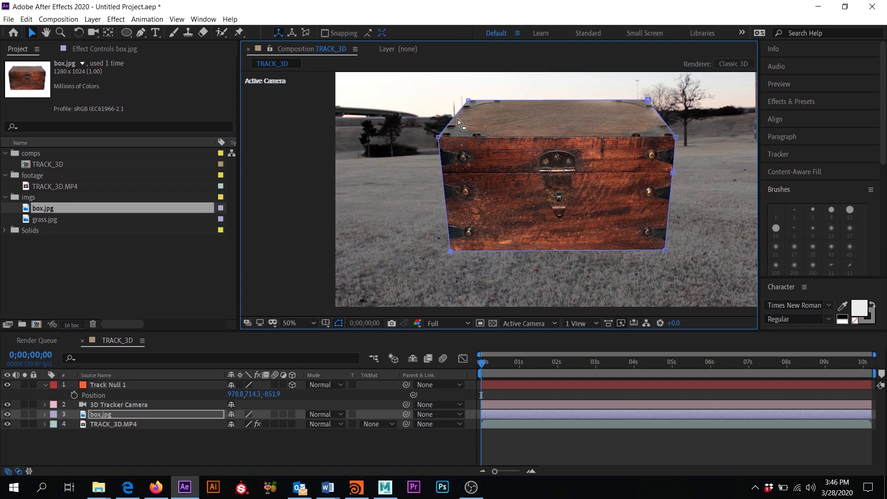
{"action": "scroll", "coordinate": [650, 249], "scroll_direction": "up", "scroll_amount": 2}
{"action": "left_click_drag", "start_coordinate": [356, 306], "coordinate": [450, 228]}
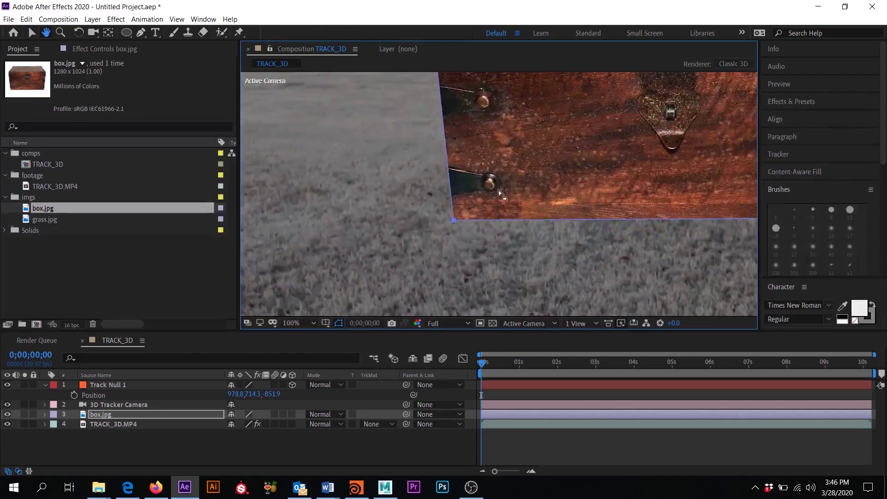
{"action": "key", "text": "h"}
{"action": "left_click_drag", "start_coordinate": [525, 159], "coordinate": [510, 193]}
{"action": "key", "text": "v"}
{"action": "scroll", "coordinate": [468, 233], "scroll_direction": "down", "scroll_amount": 2}
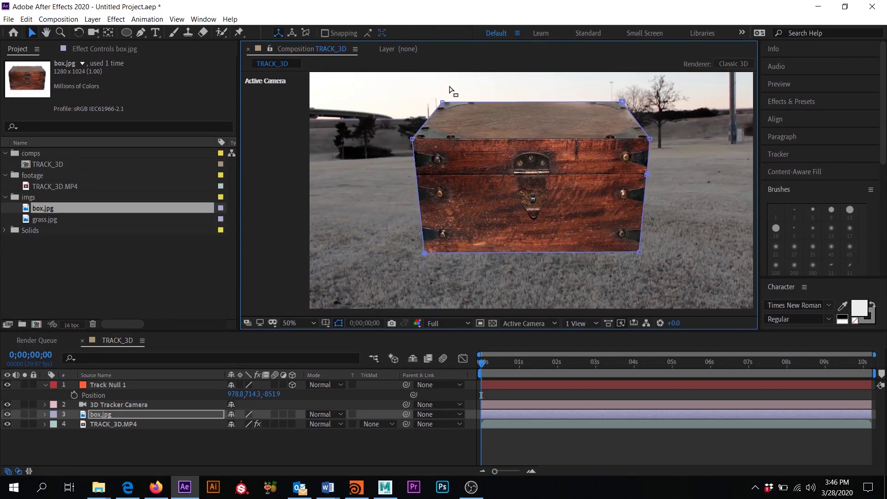
{"action": "key", "text": "h"}
{"action": "scroll", "coordinate": [528, 194], "scroll_direction": "up", "scroll_amount": 4}
{"action": "key", "text": "v"}
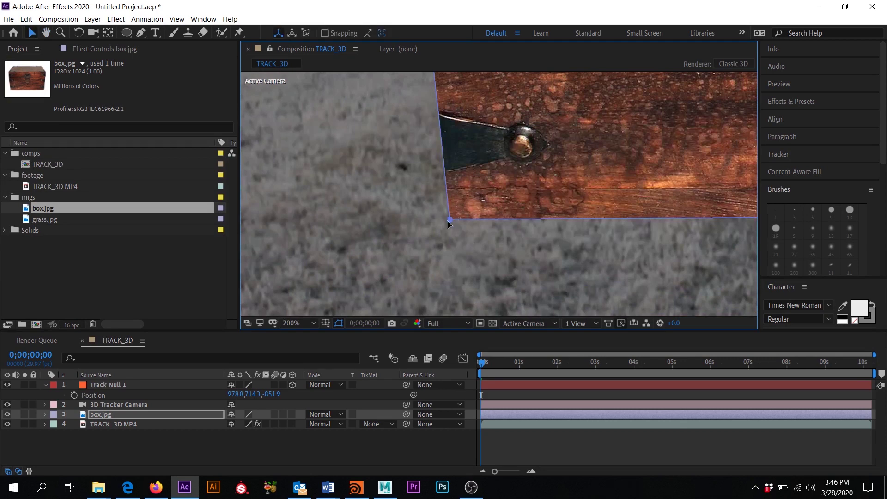
{"action": "scroll", "coordinate": [456, 221], "scroll_direction": "down", "scroll_amount": 4}
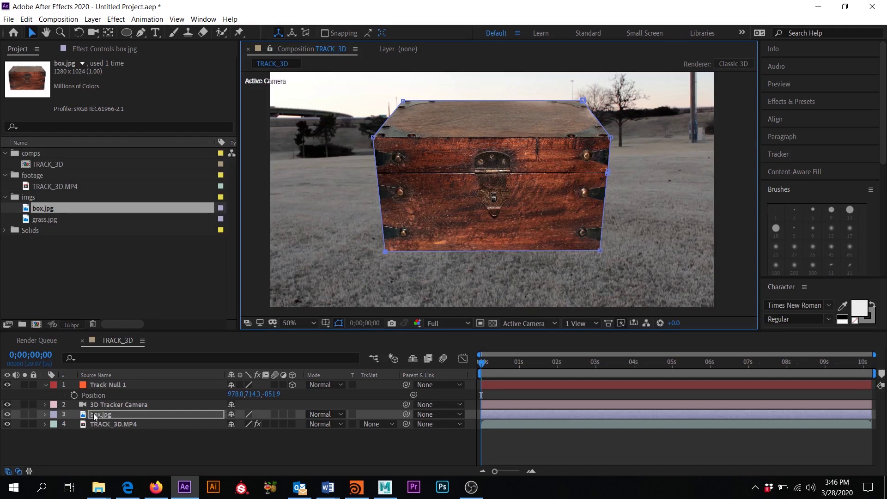
Step: Select the whole box.jpg layer and reveal its Position property
{"action": "key", "text": "Return"}
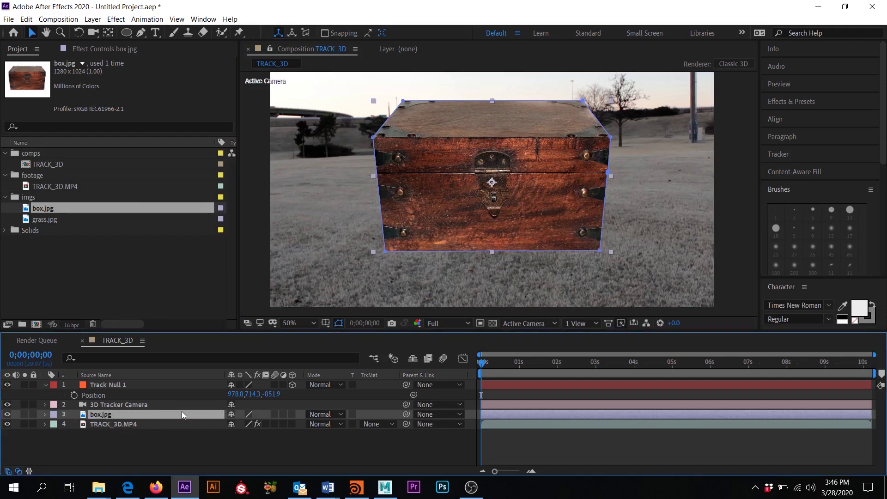
{"action": "key", "text": "p"}
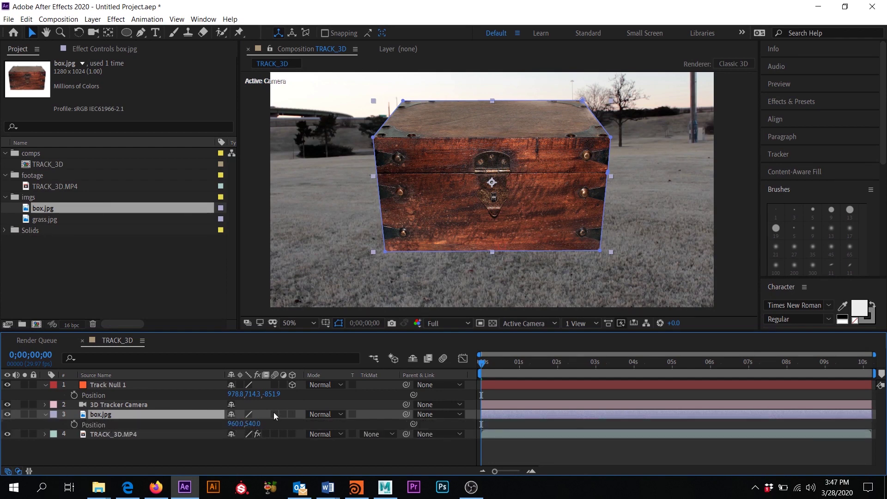
Step: Make box.jpg a 3D layer and reveal only its Position property
{"action": "left_click_drag", "start_coordinate": [269, 397], "coordinate": [277, 399]}
{"action": "left_click", "coordinate": [292, 415]}
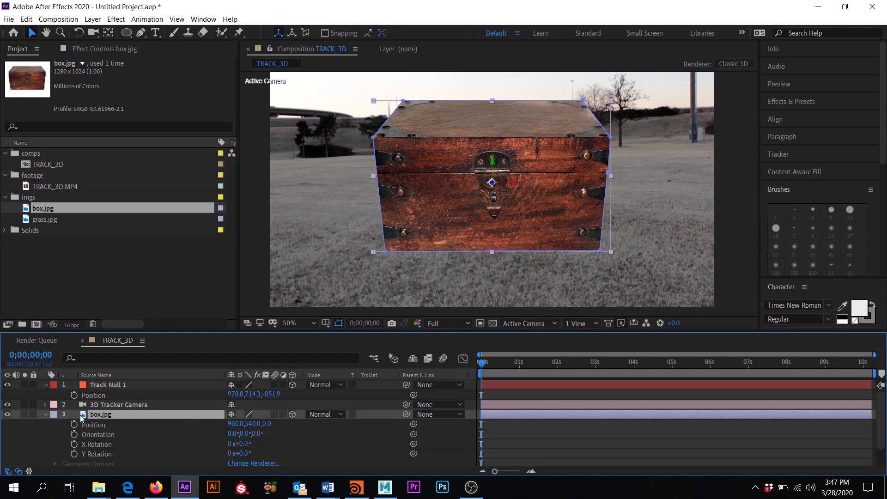
{"action": "key", "text": "u"}
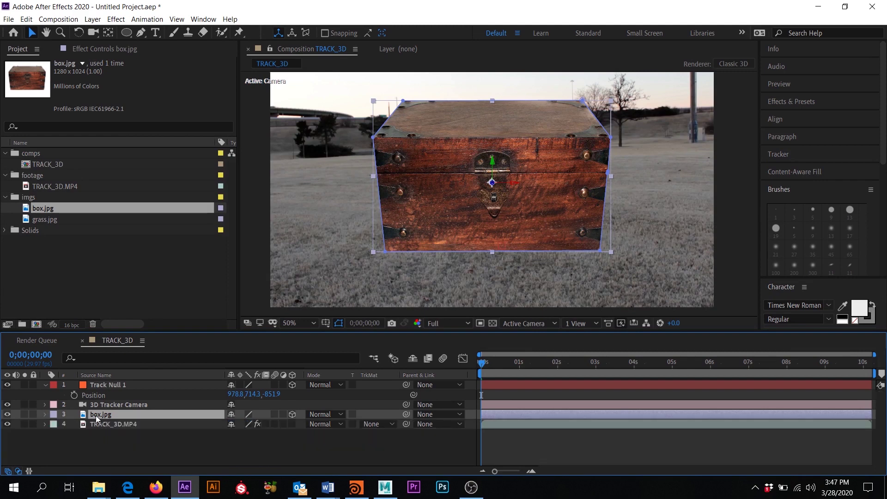
{"action": "key", "text": "p"}
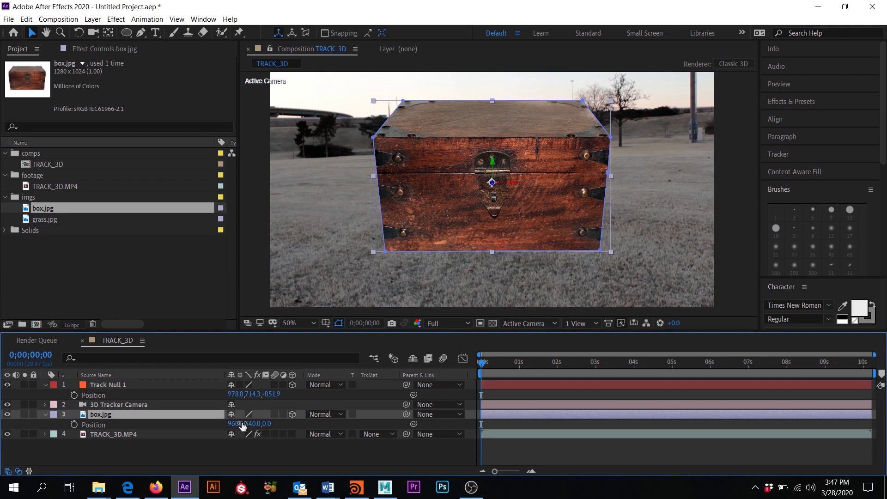
Step: Copy Track Null 1's Position and paste it onto box.jpg's Position
{"action": "left_click", "coordinate": [101, 395]}
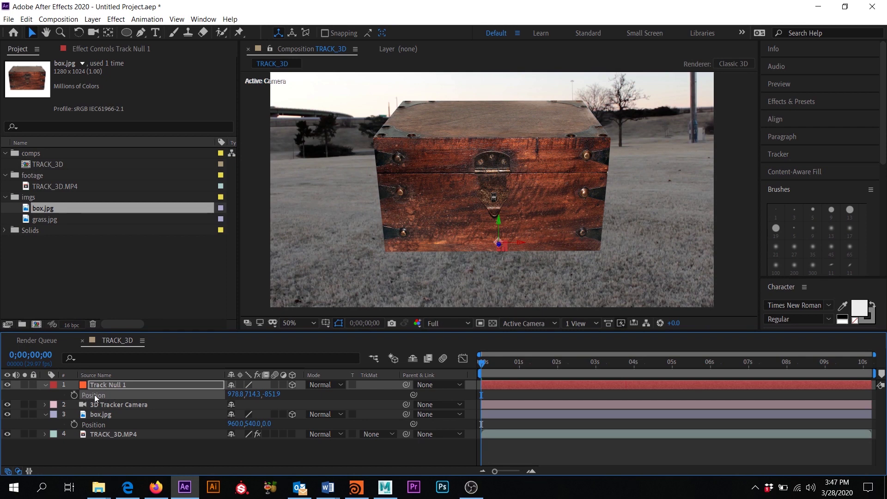
{"action": "left_click", "coordinate": [96, 426]}
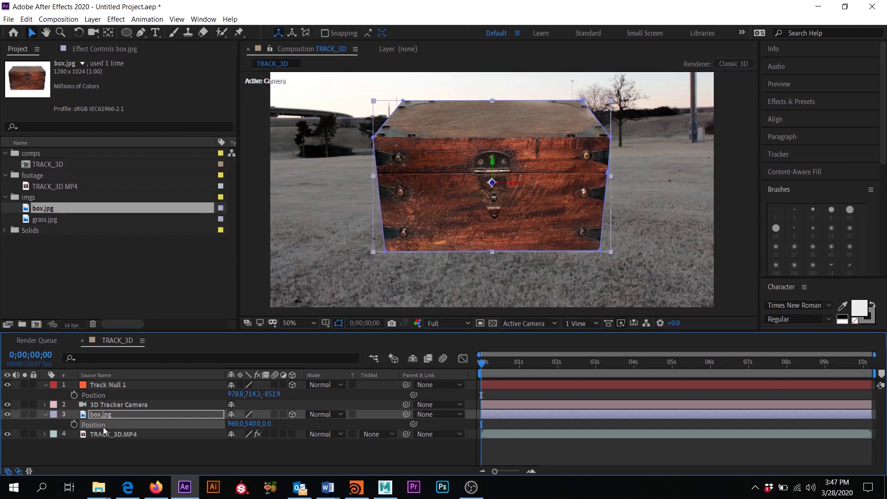
{"action": "key", "text": "ctrl+v"}
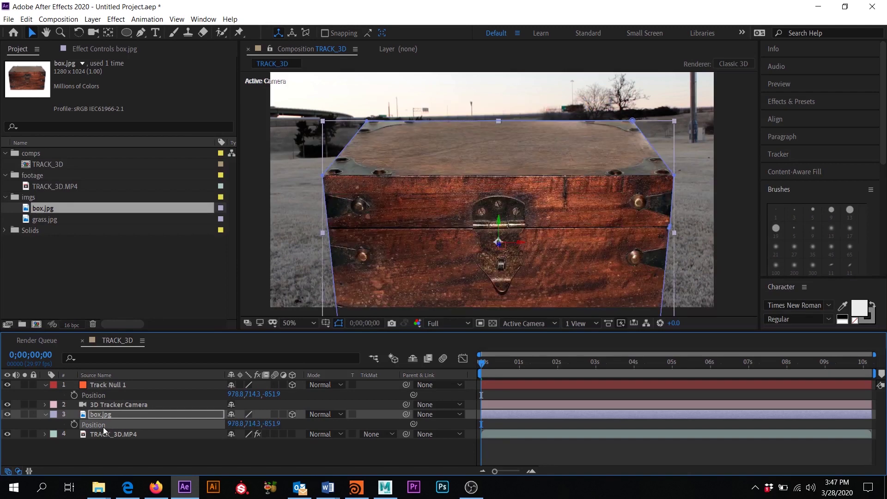
Step: Set box.jpg's Anchor Point Y value to 810, placing the anchor on the chest's bottom edge
{"action": "key", "text": "comma"}
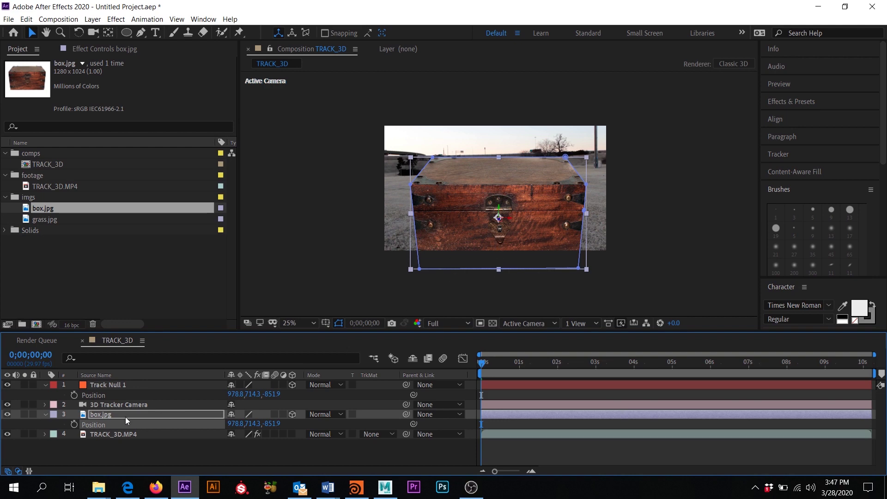
{"action": "left_click_drag", "start_coordinate": [513, 361], "coordinate": [458, 365]}
{"action": "key", "text": "Return"}
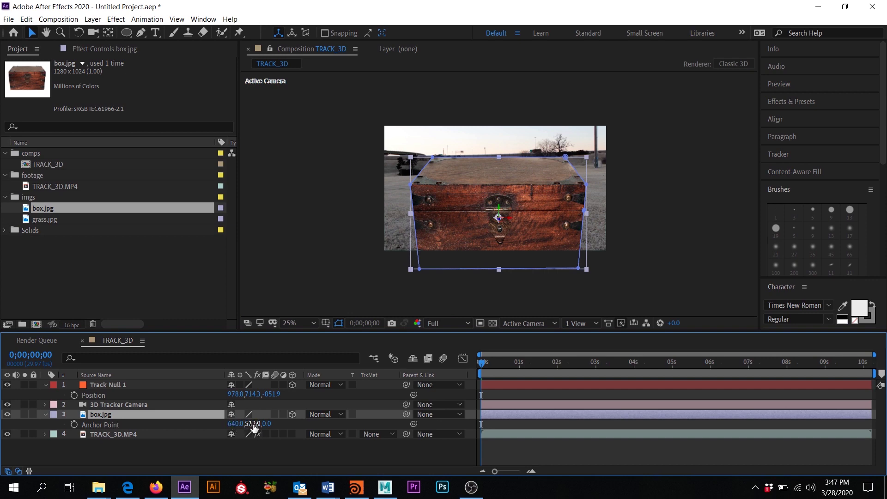
{"action": "left_click_drag", "start_coordinate": [253, 426], "coordinate": [438, 400]}
{"action": "scroll", "coordinate": [493, 266], "scroll_direction": "up", "scroll_amount": 4}
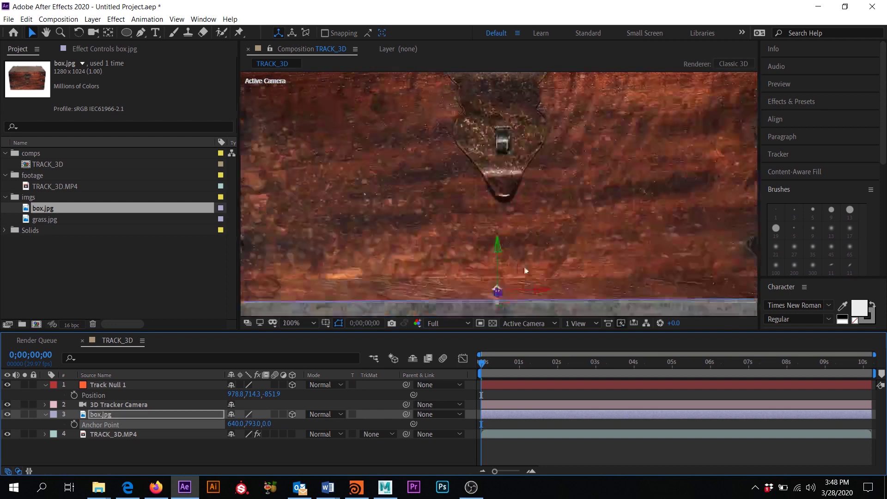
{"action": "left_click_drag", "start_coordinate": [553, 293], "coordinate": [561, 200]}
{"action": "scroll", "coordinate": [509, 234], "scroll_direction": "up", "scroll_amount": 2}
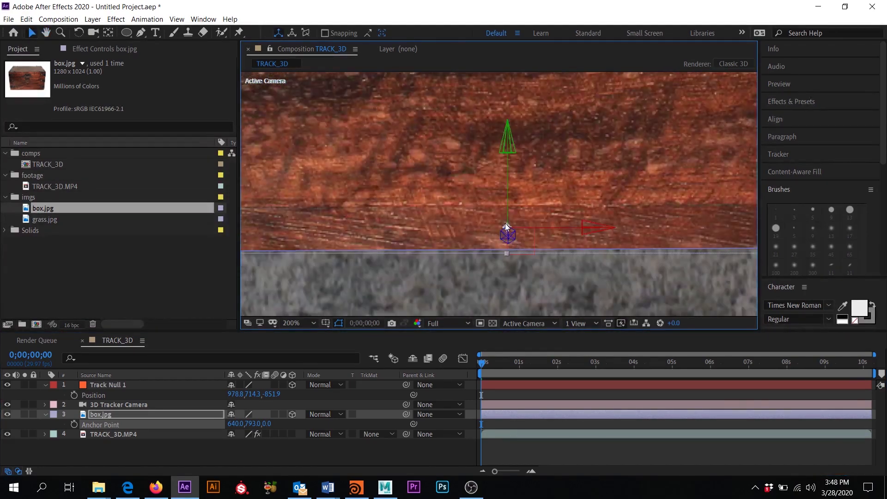
{"action": "left_click_drag", "start_coordinate": [256, 424], "coordinate": [263, 423]}
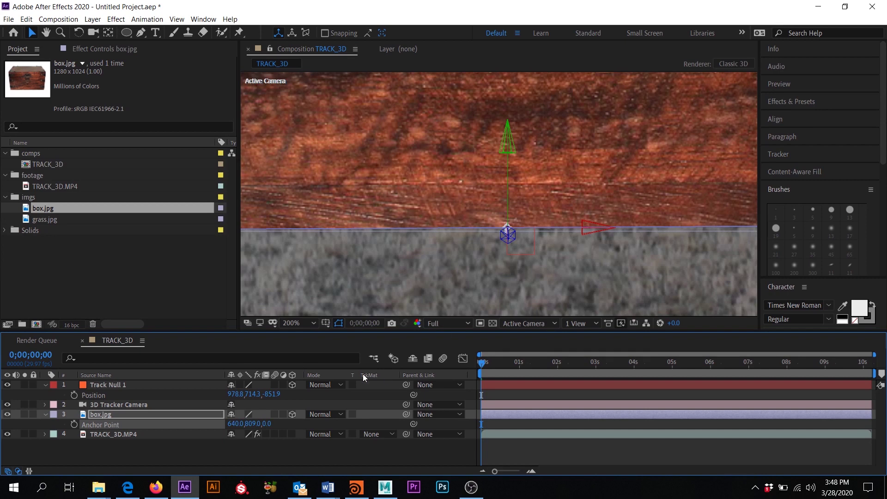
{"action": "left_click_drag", "start_coordinate": [253, 424], "coordinate": [255, 425]}
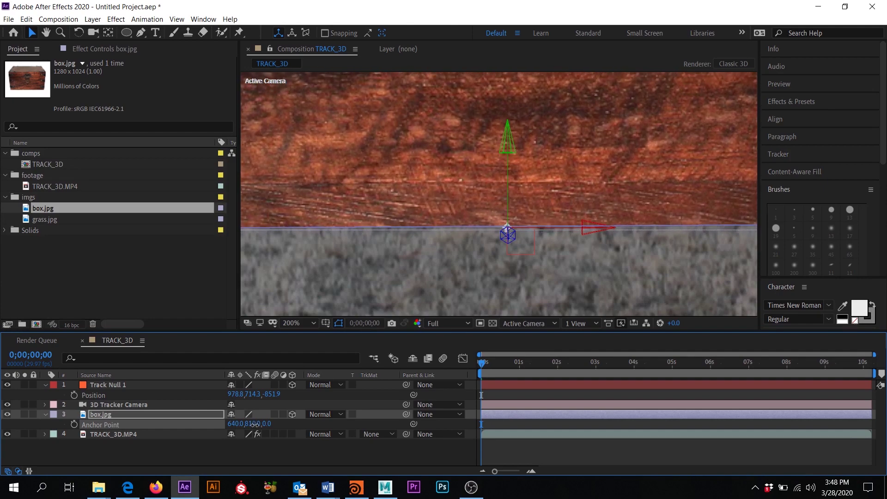
{"action": "scroll", "coordinate": [463, 262], "scroll_direction": "up", "scroll_amount": 4}
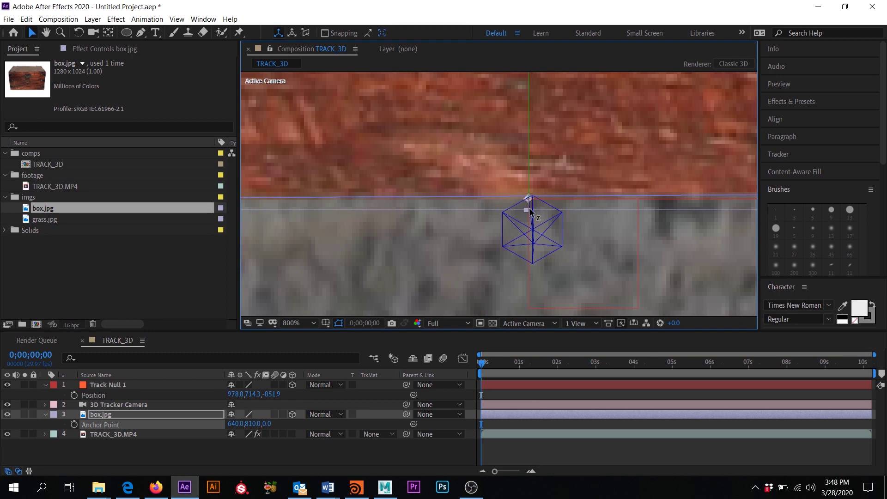
Step: Preview the composition from the start to check how the full-size chest follows the camera movement
{"action": "scroll", "coordinate": [531, 208], "scroll_direction": "down", "scroll_amount": 12}
{"action": "key", "text": "space"}
{"action": "scroll", "coordinate": [508, 186], "scroll_direction": "up", "scroll_amount": 1}
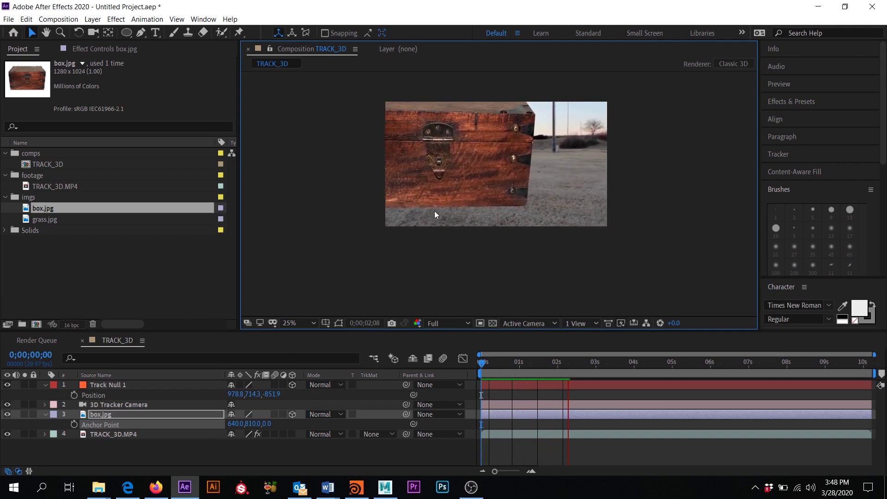
{"action": "left_click", "coordinate": [473, 371]}
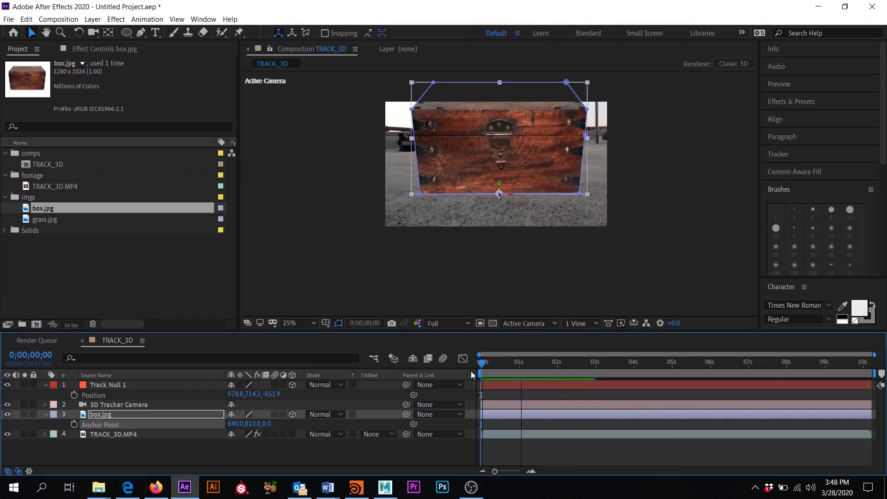
Step: Scale box.jpg uniformly to 36% with its dimensions linked
{"action": "left_click", "coordinate": [128, 412]}
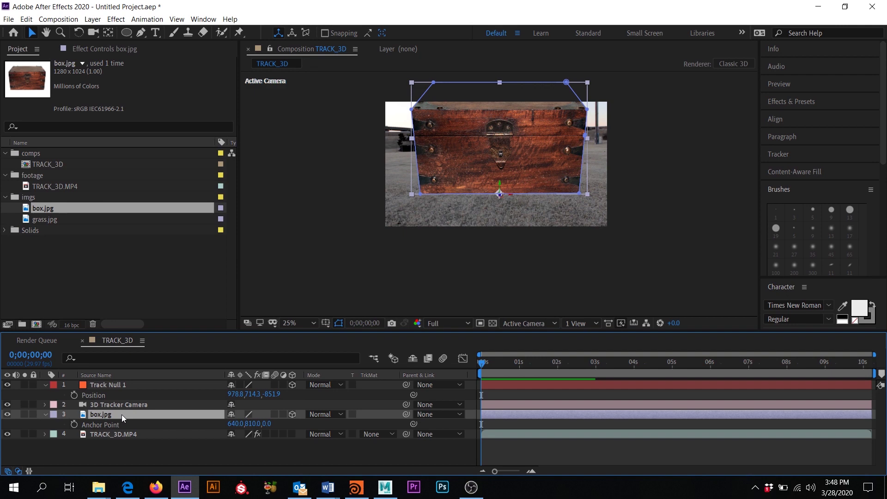
{"action": "key", "text": "s"}
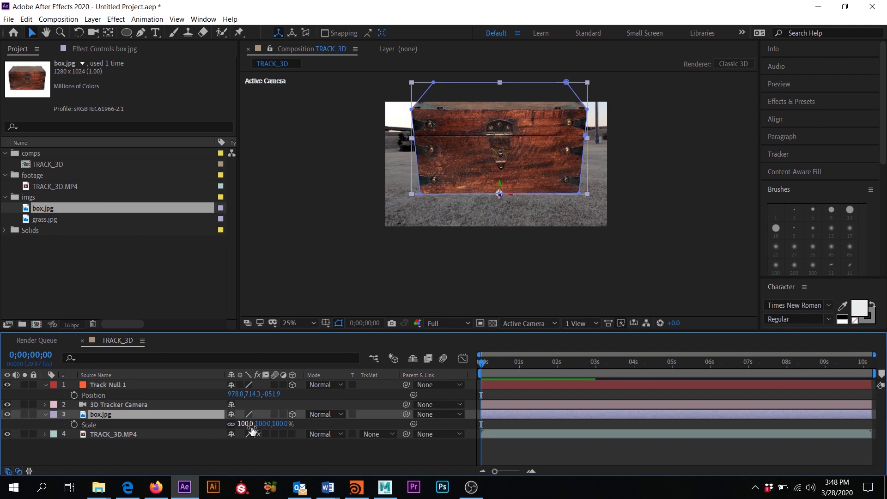
{"action": "left_click_drag", "start_coordinate": [250, 424], "coordinate": [204, 425]}
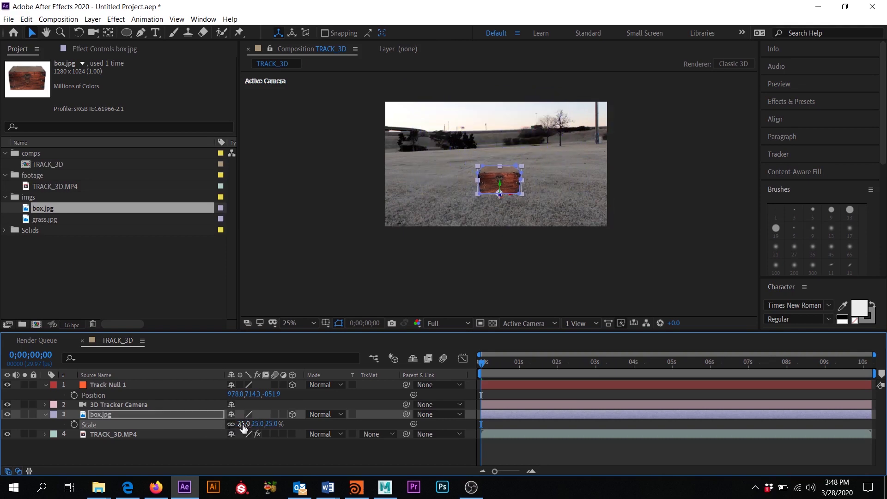
{"action": "mouse_move", "coordinate": [242, 424]}
{"action": "left_mouse_down"}
{"action": "mouse_move", "coordinate": [249, 425]}
{"action": "mouse_move", "coordinate": [239, 424]}
{"action": "mouse_move", "coordinate": [244, 430]}
{"action": "left_mouse_up"}
{"action": "left_click", "coordinate": [231, 423]}
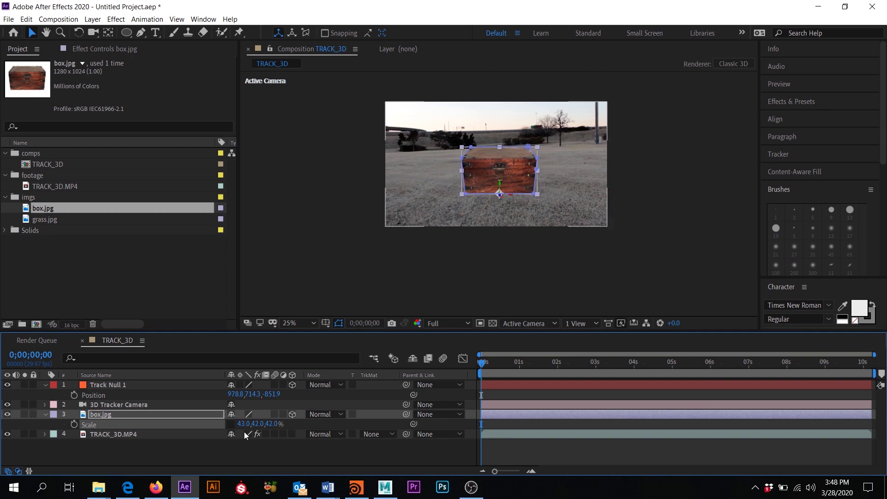
{"action": "left_click", "coordinate": [230, 425]}
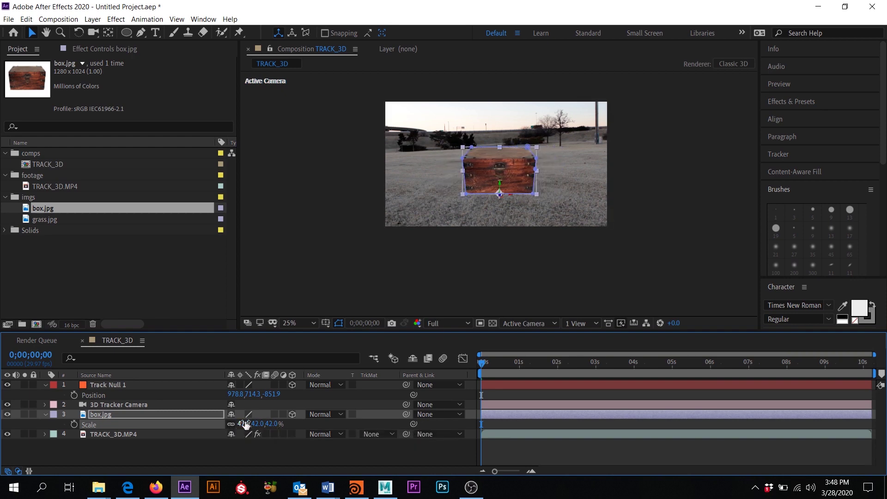
{"action": "left_click_drag", "start_coordinate": [243, 422], "coordinate": [240, 419]}
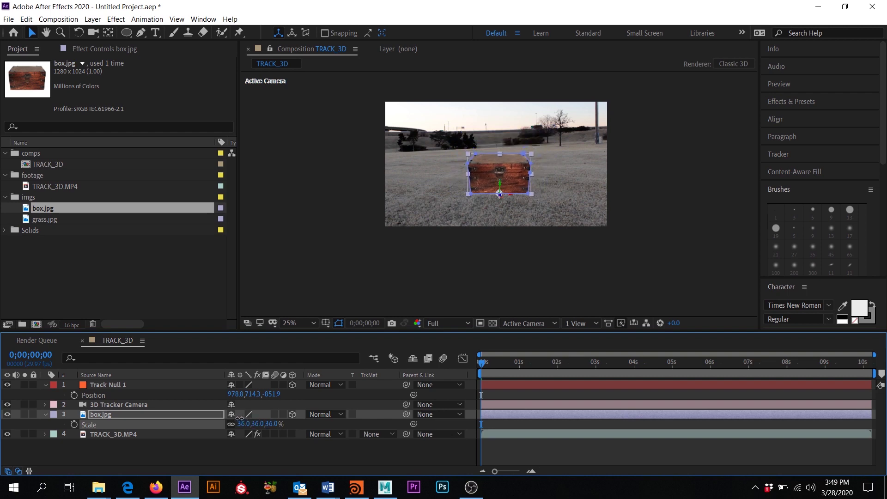
Step: Play back the composition repeatedly from the first frame to examine how the scaled chest sticks to the grass
{"action": "key", "text": "period"}
{"action": "left_click", "coordinate": [514, 220]}
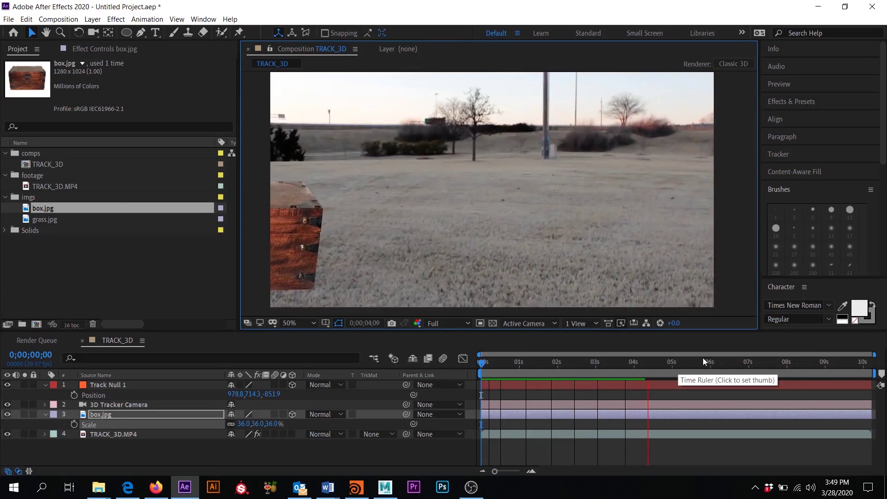
{"action": "key", "text": "space"}
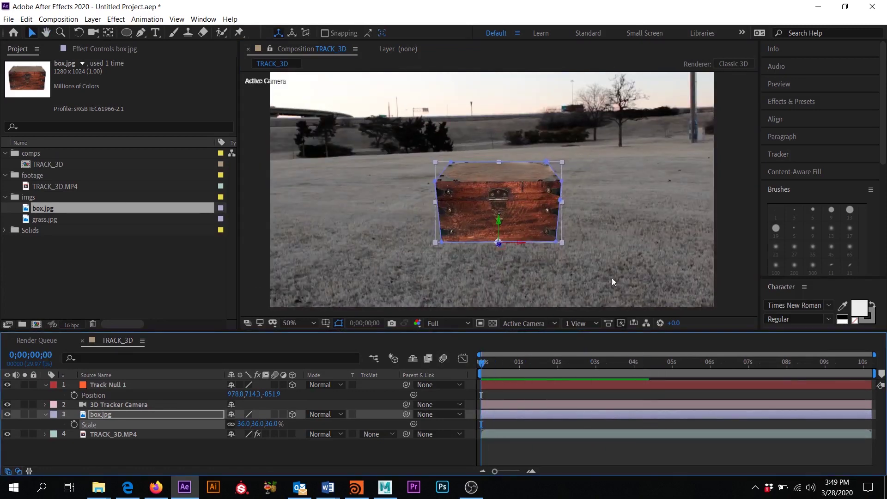
{"action": "left_click", "coordinate": [806, 85]}
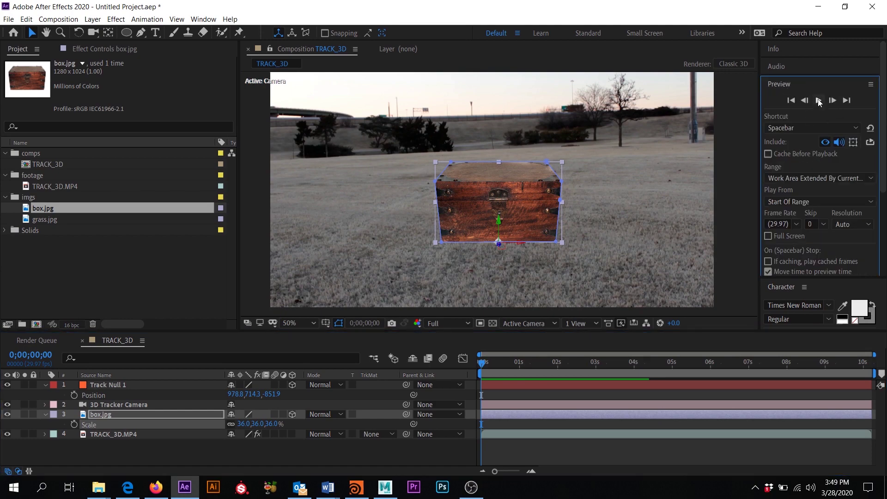
{"action": "left_click", "coordinate": [820, 100]}
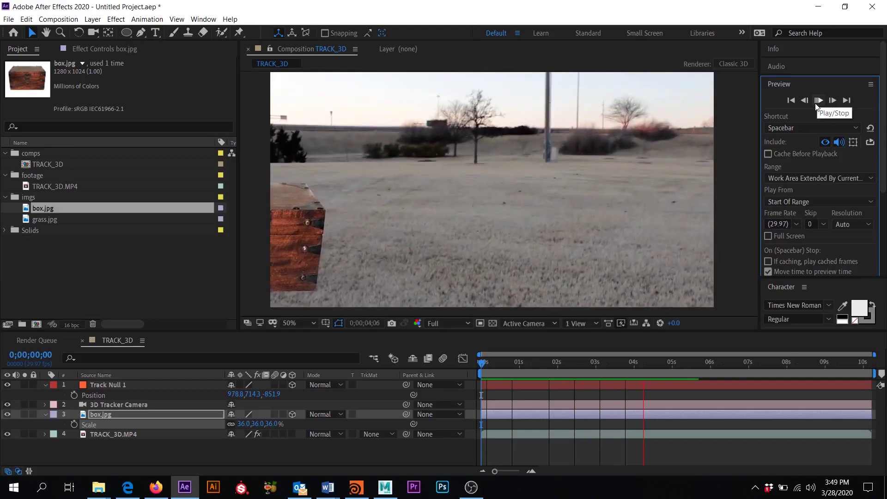
{"action": "left_click", "coordinate": [818, 100]}
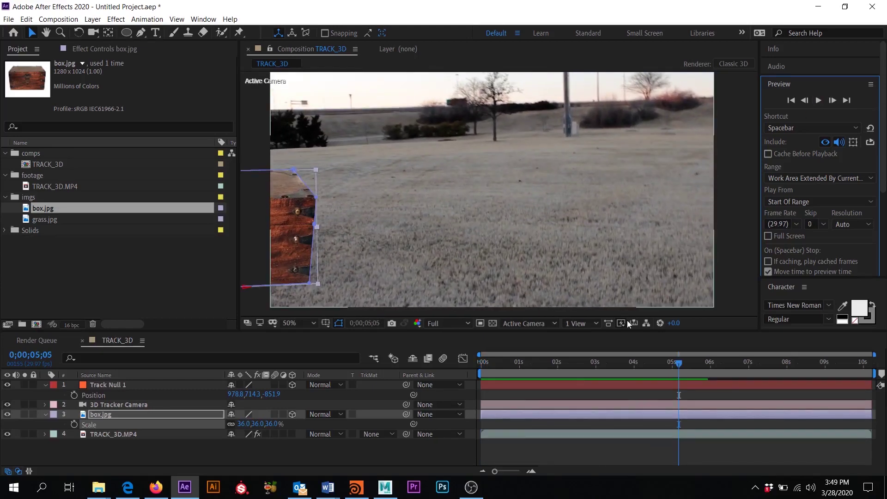
{"action": "left_click_drag", "start_coordinate": [644, 364], "coordinate": [443, 364]}
{"action": "key", "text": "space"}
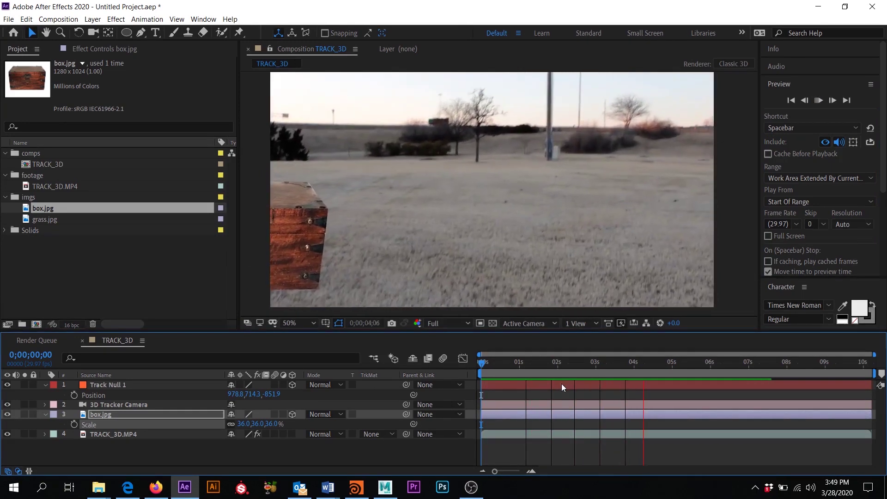
{"action": "left_click_drag", "start_coordinate": [657, 365], "coordinate": [441, 362]}
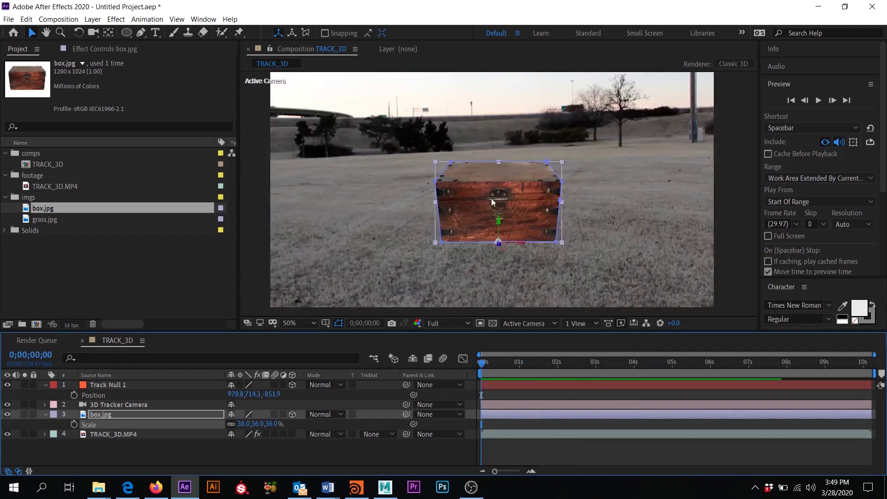
Step: Collapse box.jpg's properties and deselect the layer
{"action": "left_click", "coordinate": [34, 33]}
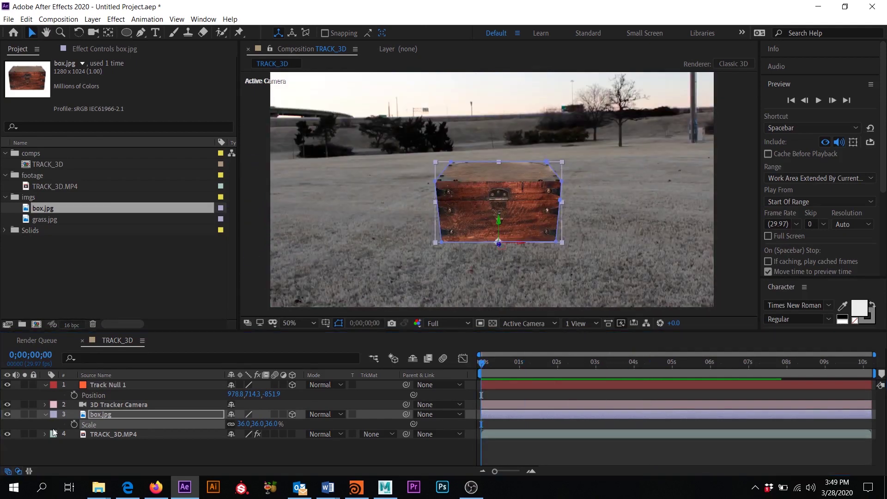
{"action": "left_click", "coordinate": [44, 414]}
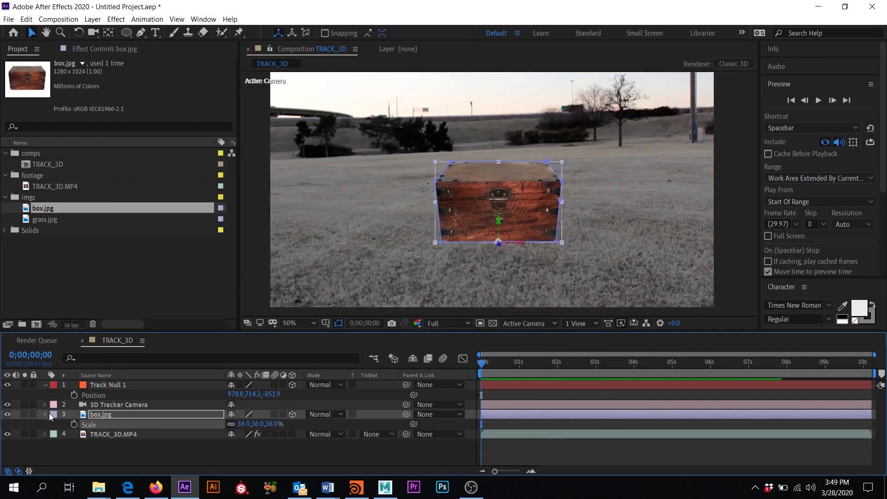
{"action": "left_click", "coordinate": [226, 443]}
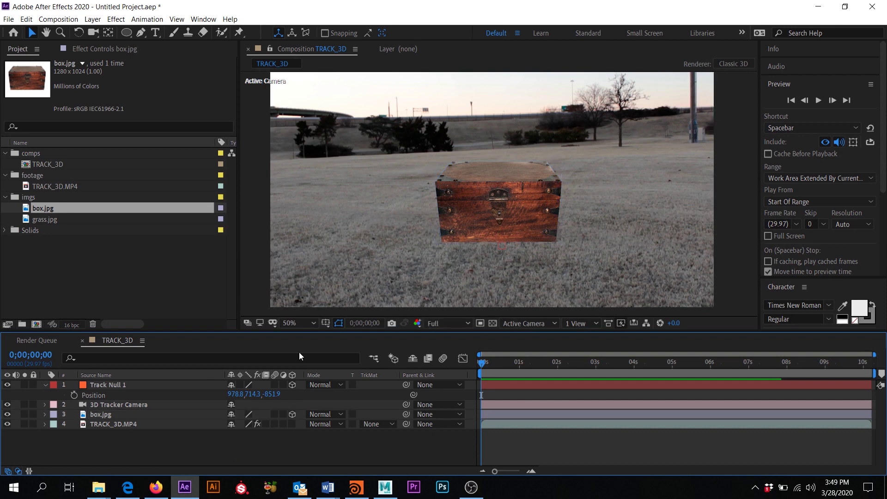
Step: Display the 3D Camera Tracker's track points on the TRACK_3D.MP4 layer
{"action": "left_click", "coordinate": [112, 425]}
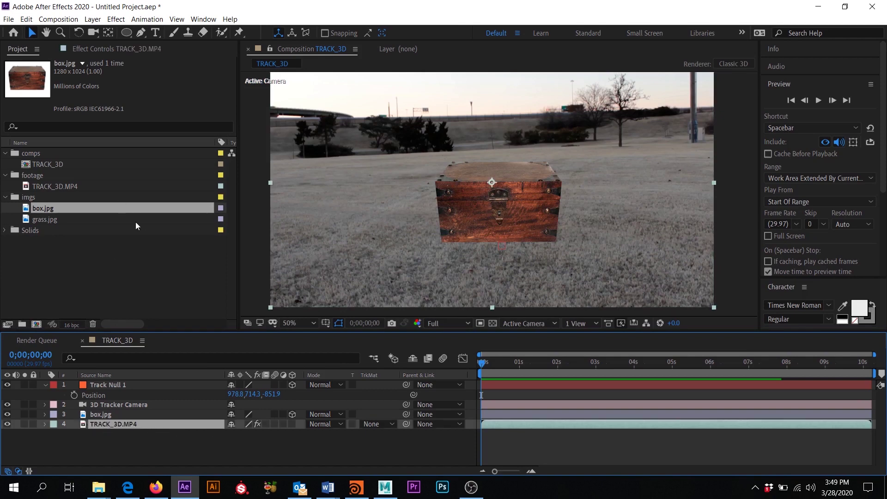
{"action": "left_click", "coordinate": [132, 49]}
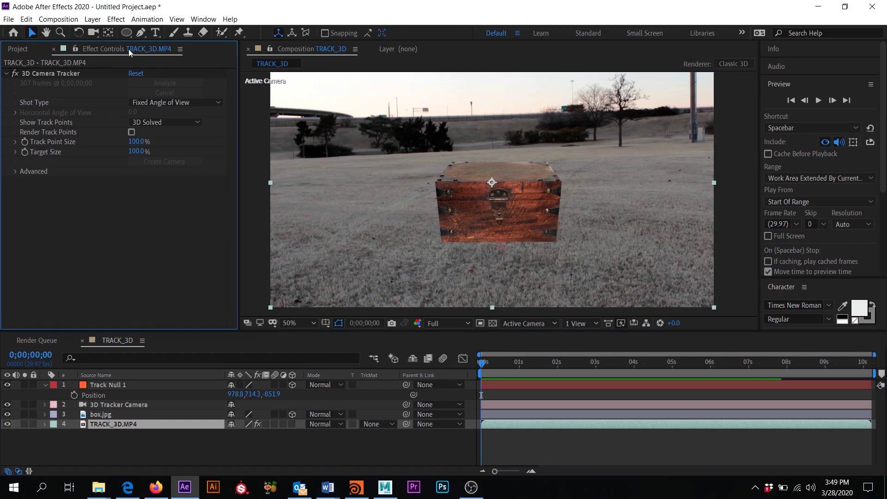
{"action": "left_click", "coordinate": [39, 73]}
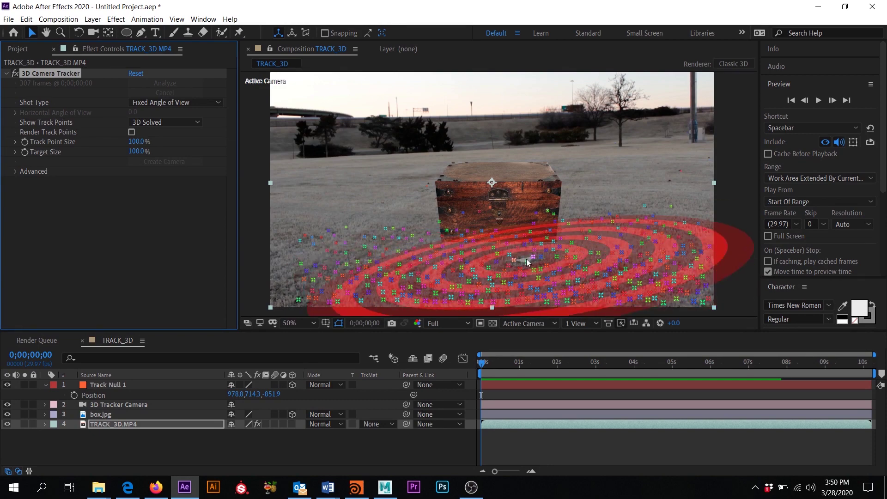
Step: Select nine track points around the outer edge of the tracked grass area and create a solid from them
{"action": "left_click", "coordinate": [298, 299]}
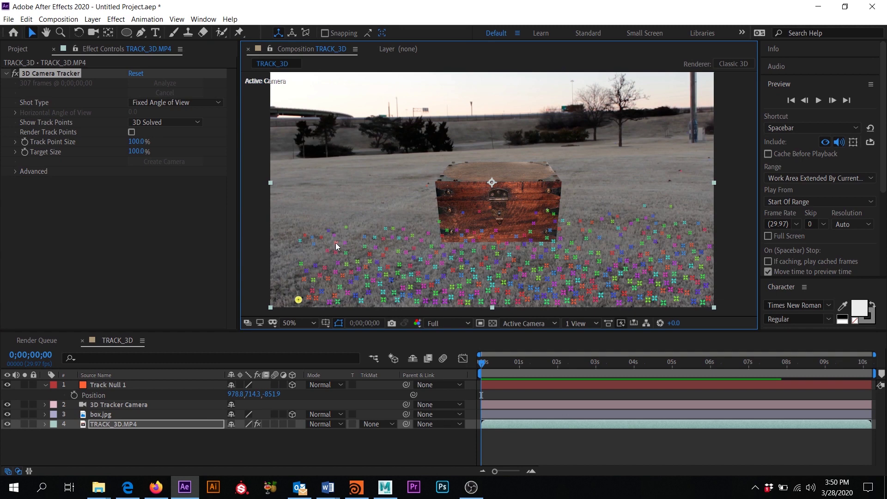
{"action": "left_click", "coordinate": [443, 236], "text": "shift"}
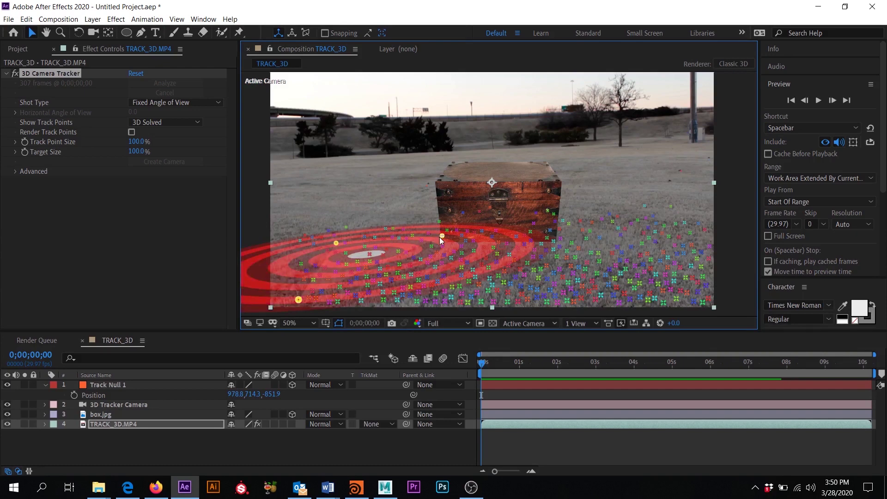
{"action": "left_click", "coordinate": [547, 238], "text": "shift"}
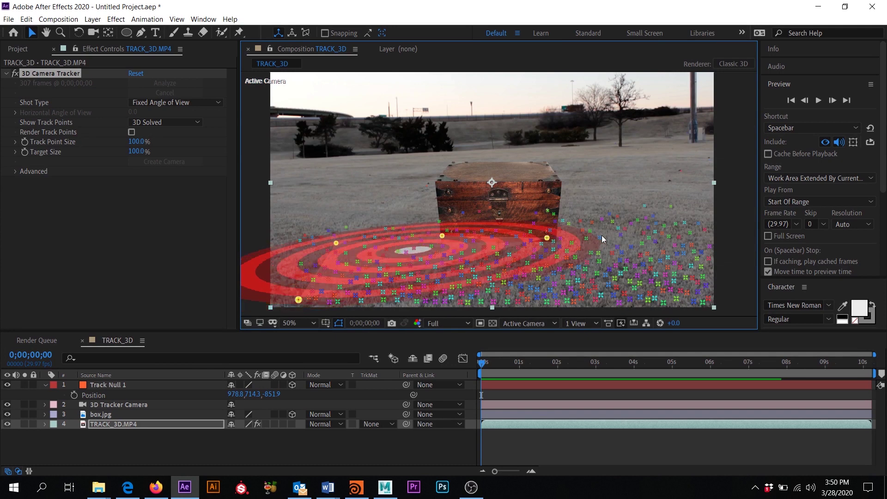
{"action": "left_click", "coordinate": [656, 232], "text": "shift"}
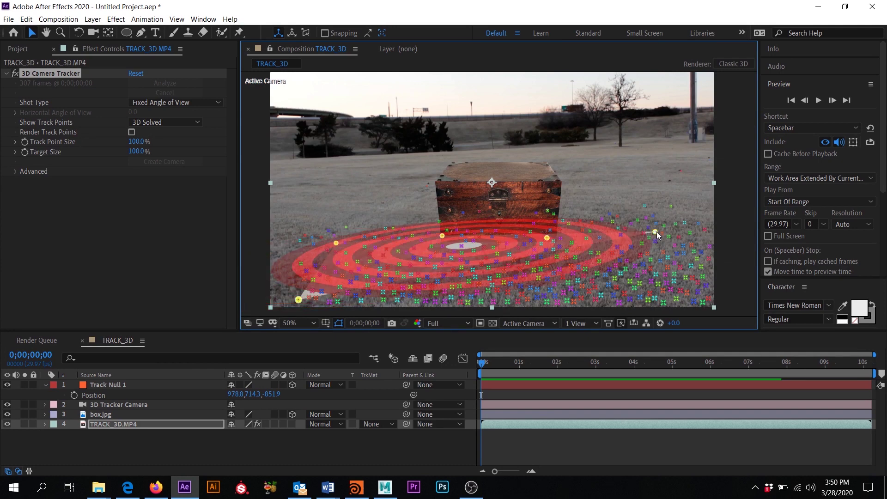
{"action": "left_click", "coordinate": [692, 246], "text": "shift"}
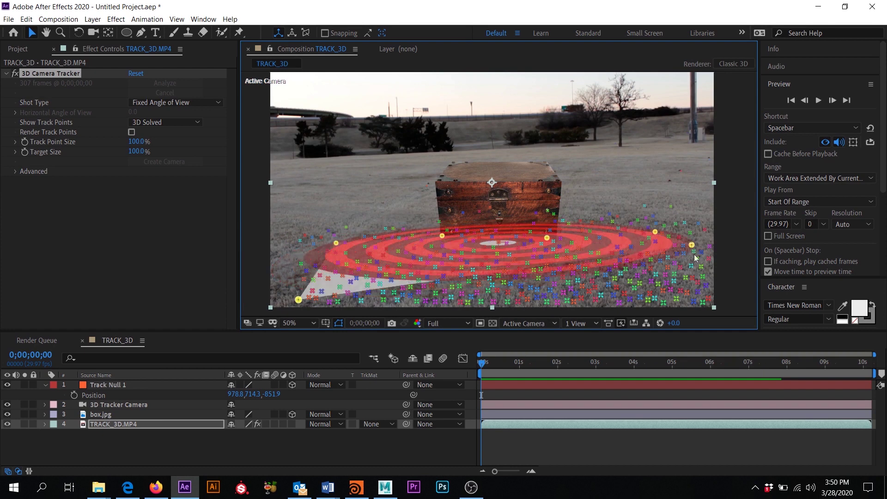
{"action": "left_click", "coordinate": [706, 285], "text": "shift"}
{"action": "left_click", "coordinate": [703, 303], "text": "shift"}
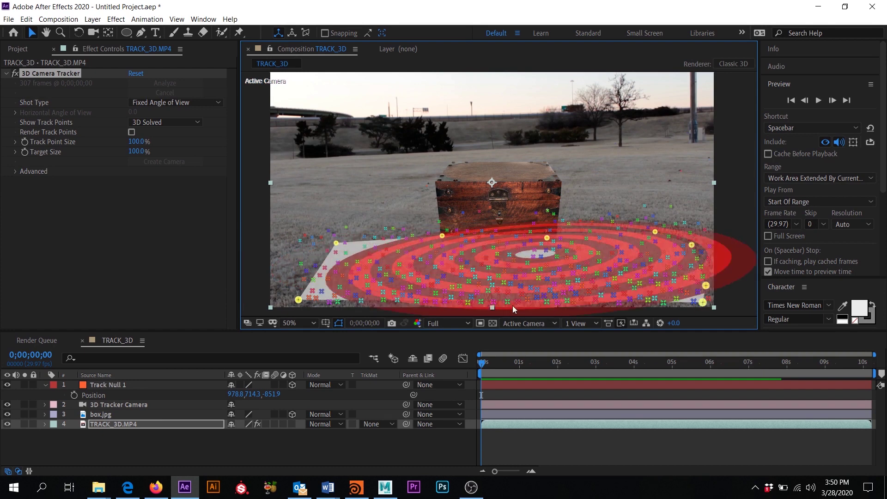
{"action": "left_click", "coordinate": [507, 301], "text": "shift"}
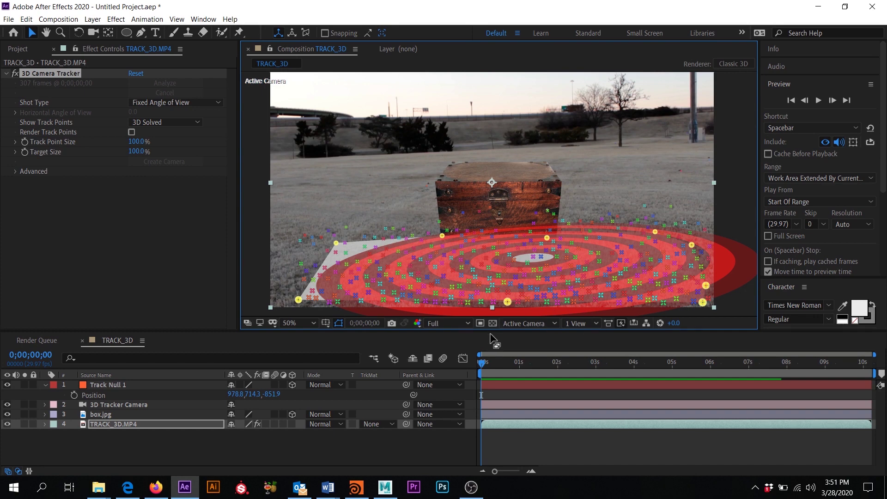
{"action": "right_click", "coordinate": [523, 254]}
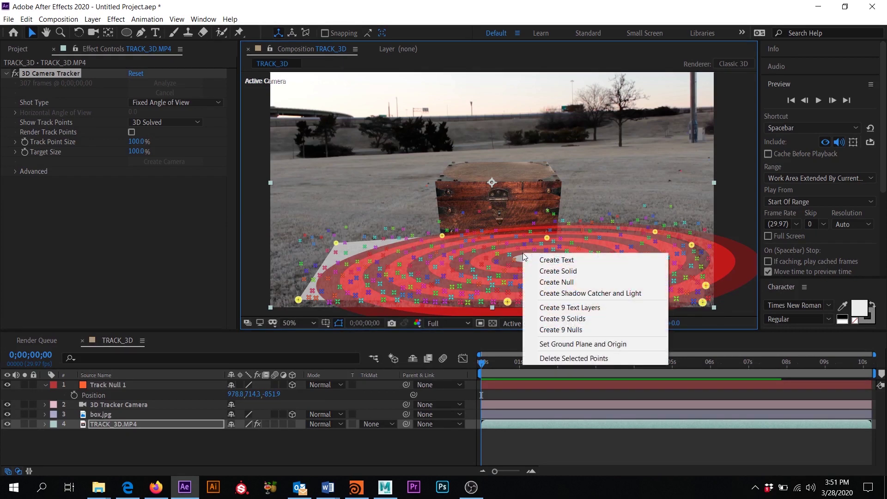
{"action": "left_click", "coordinate": [555, 274]}
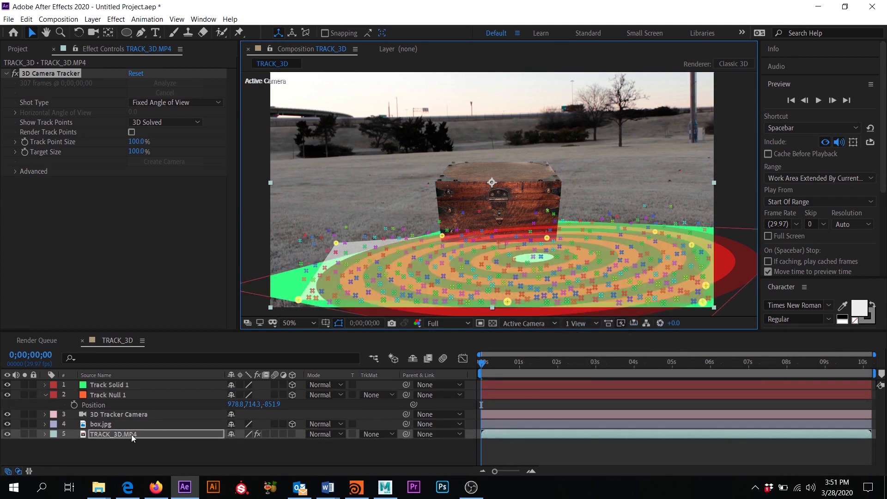
Step: Preview the composition from the first frame to check how Track Solid 1 follows the ground
{"action": "left_click", "coordinate": [108, 385]}
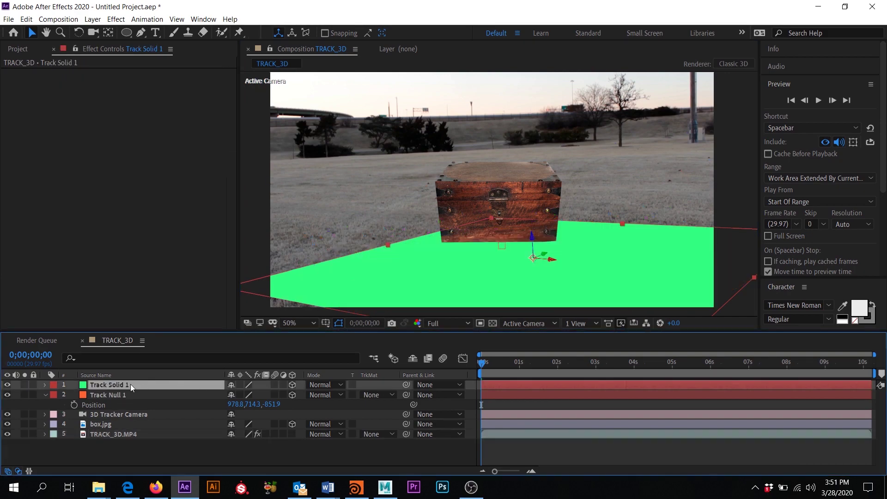
{"action": "left_click_drag", "start_coordinate": [485, 364], "coordinate": [619, 354]}
{"action": "key", "text": "space"}
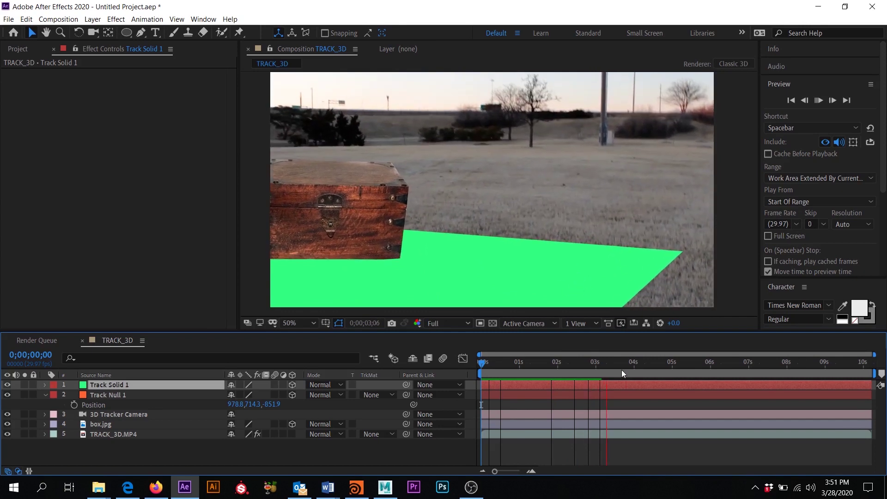
{"action": "key", "text": "space"}
{"action": "key", "text": "Home"}
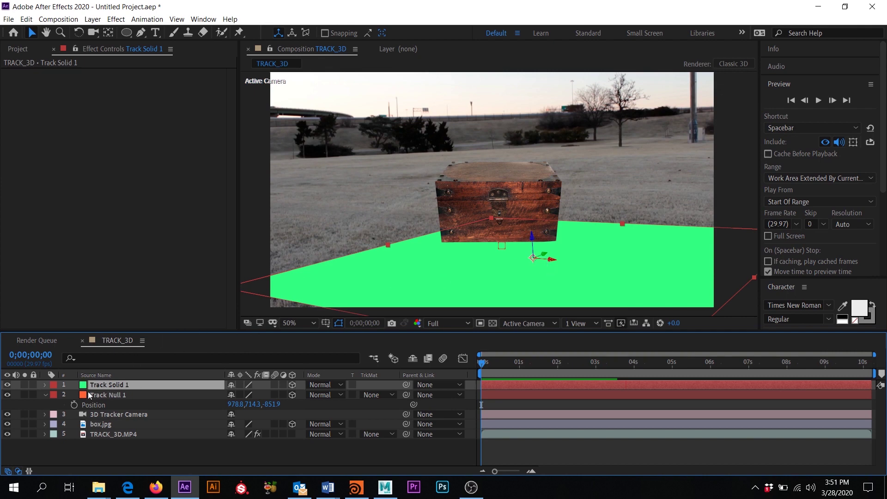
Step: Rotate Track Solid 1 by setting its Z orientation to 99.8° and scrub through the footage to check the alignment
{"action": "key", "text": "r"}
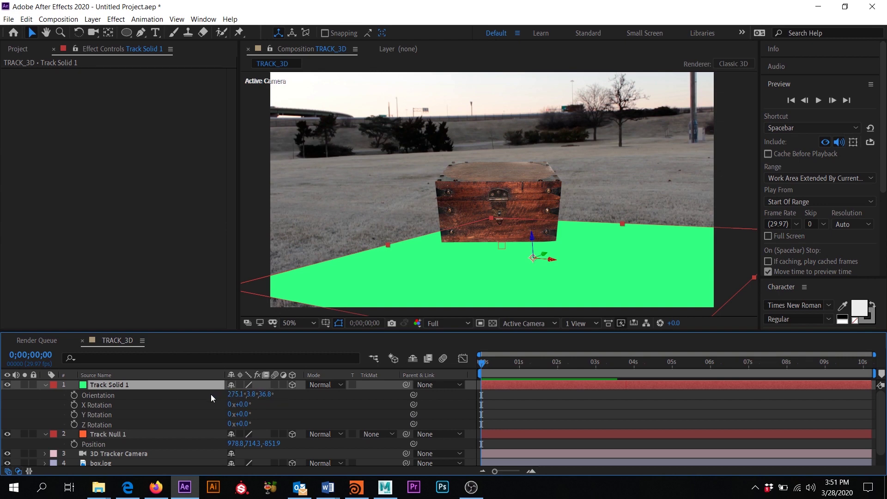
{"action": "left_click_drag", "start_coordinate": [268, 398], "coordinate": [299, 392]}
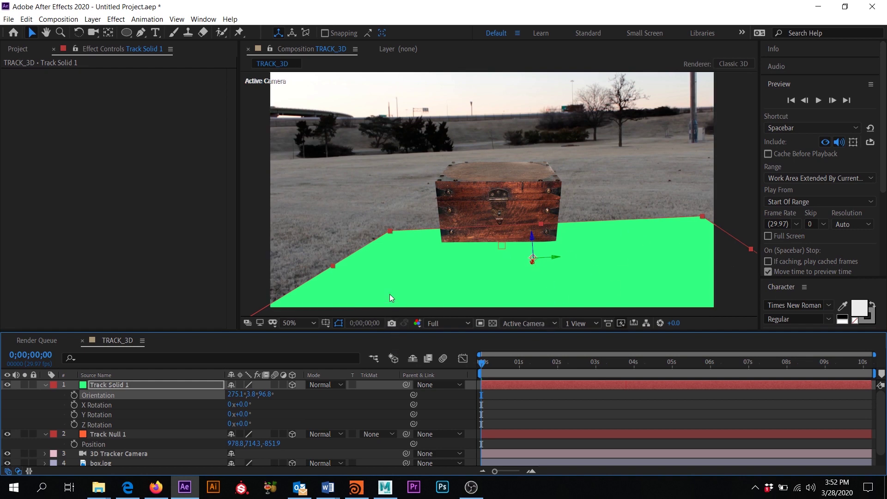
{"action": "mouse_move", "coordinate": [271, 397]}
{"action": "left_mouse_down"}
{"action": "mouse_move", "coordinate": [232, 387]}
{"action": "mouse_move", "coordinate": [262, 387]}
{"action": "left_mouse_up"}
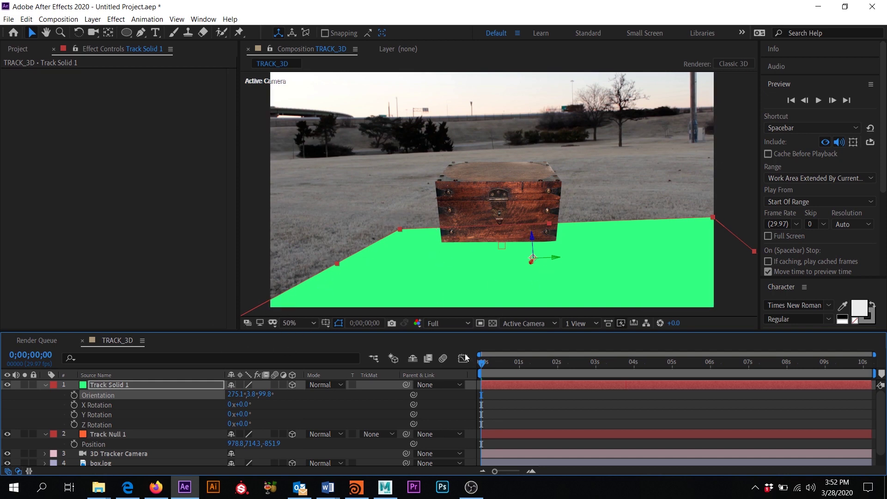
{"action": "left_click_drag", "start_coordinate": [481, 365], "coordinate": [334, 363]}
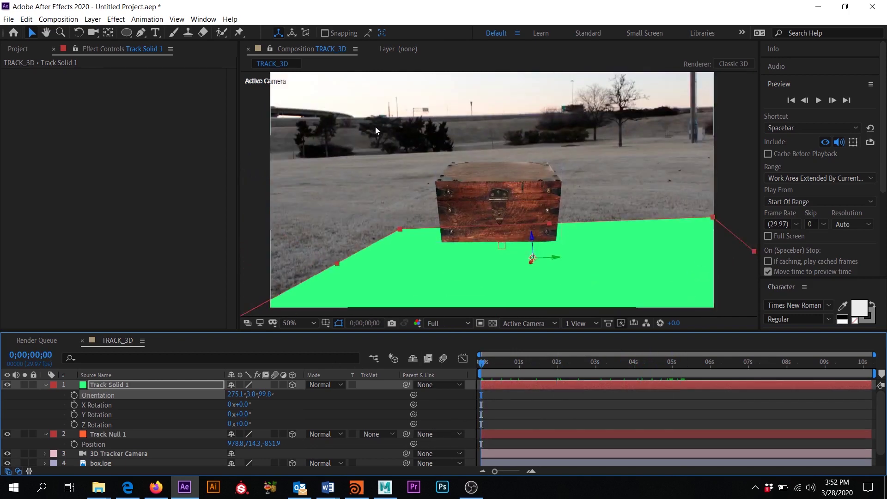
Step: Collapse the revealed properties of Track Solid 1 and Track Null 1
{"action": "left_click", "coordinate": [45, 385]}
{"action": "left_click", "coordinate": [120, 387]}
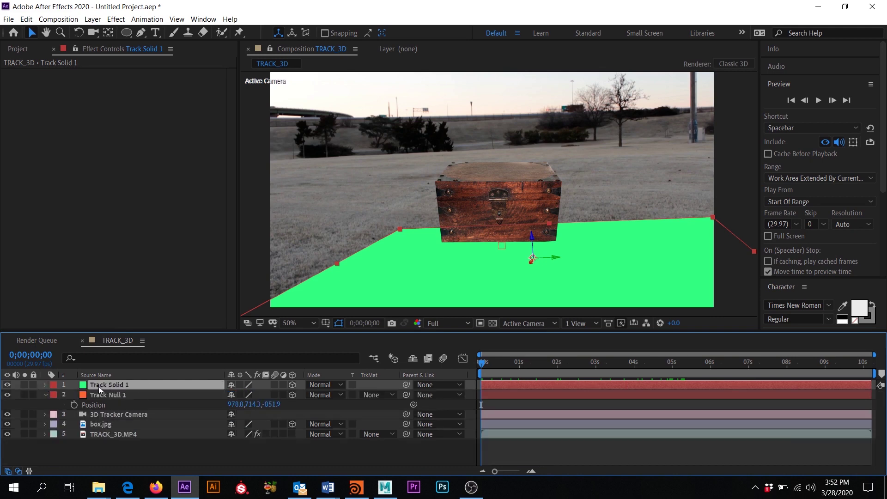
{"action": "left_click", "coordinate": [46, 395]}
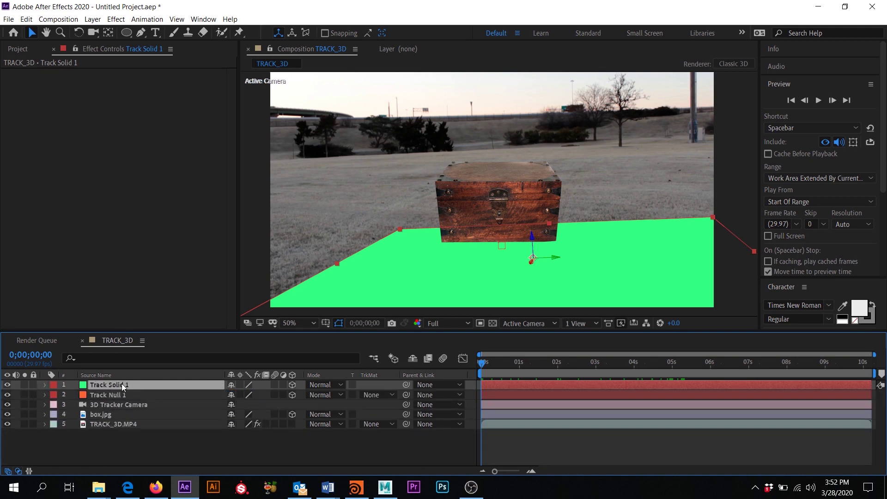
Step: Apply the Grid effect from the Generate category to Track Solid 1
{"action": "left_click", "coordinate": [110, 393]}
{"action": "left_click", "coordinate": [99, 384]}
{"action": "left_click", "coordinate": [116, 19]}
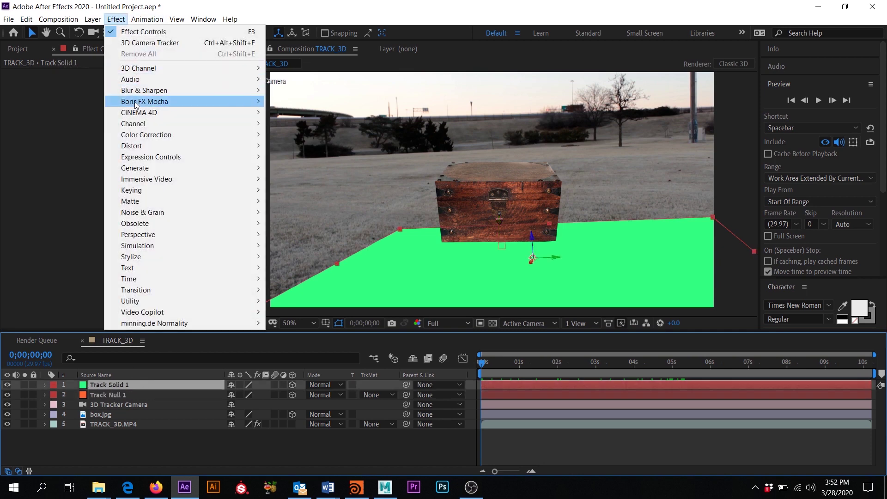
{"action": "mouse_move", "coordinate": [150, 172]}
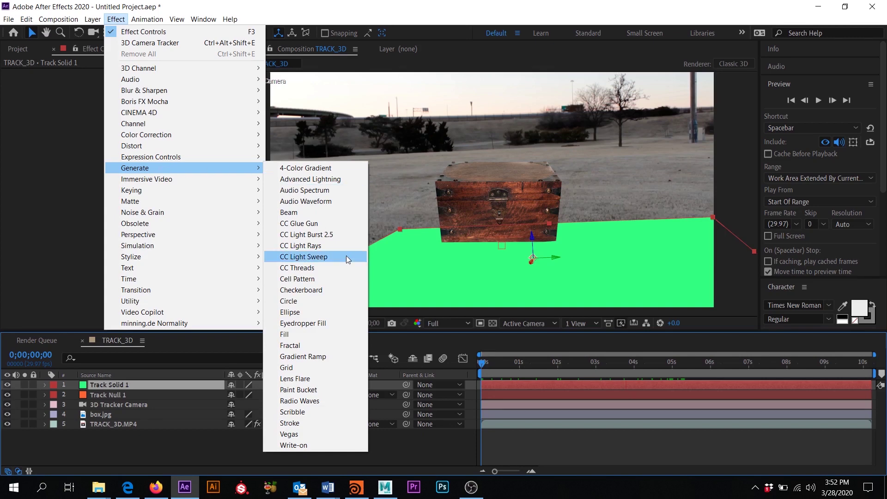
{"action": "left_click", "coordinate": [287, 368]}
Step: Preview the whole composition to examine how the grid sticks to the ground, and return to the first frame
{"action": "left_click_drag", "start_coordinate": [486, 365], "coordinate": [438, 358]}
{"action": "key", "text": "space"}
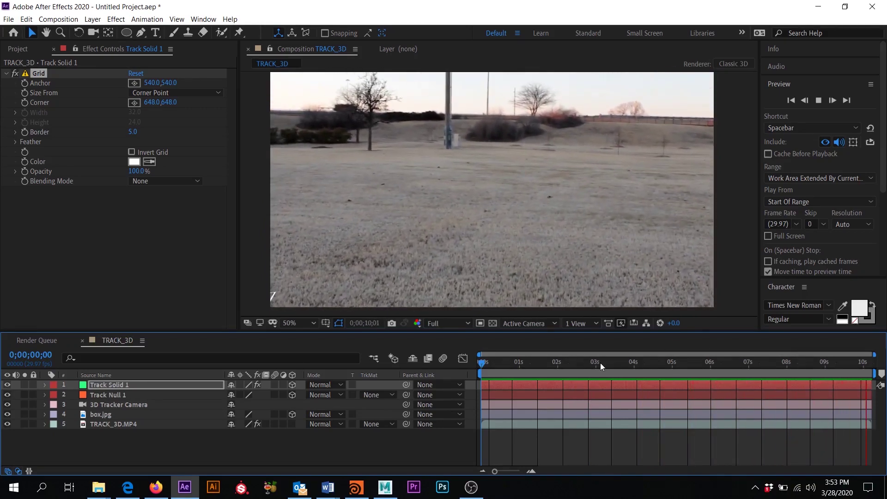
{"action": "left_click", "coordinate": [568, 362]}
{"action": "left_click_drag", "start_coordinate": [521, 363], "coordinate": [470, 362]}
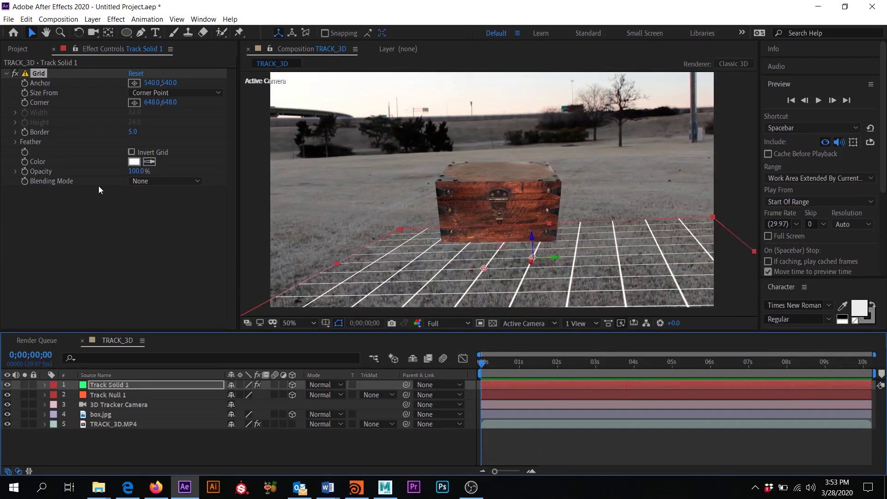
Step: Add grass.jpg to the composition between box.jpg and TRACK_3D.MP4 and make it a 3D layer
{"action": "left_click", "coordinate": [18, 50]}
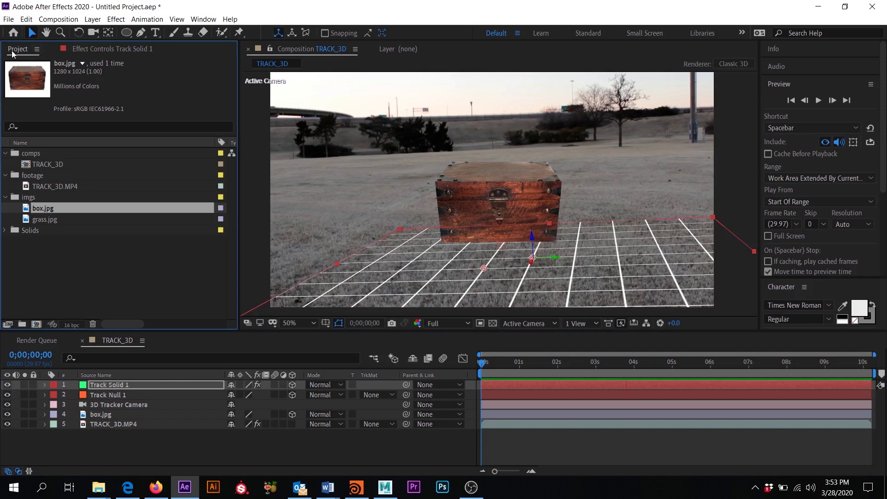
{"action": "left_click", "coordinate": [45, 220]}
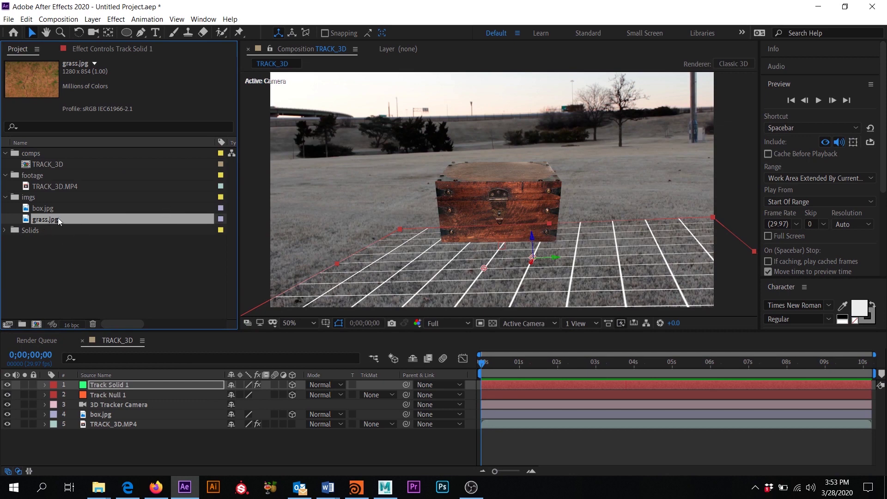
{"action": "left_click_drag", "start_coordinate": [49, 221], "coordinate": [106, 419]}
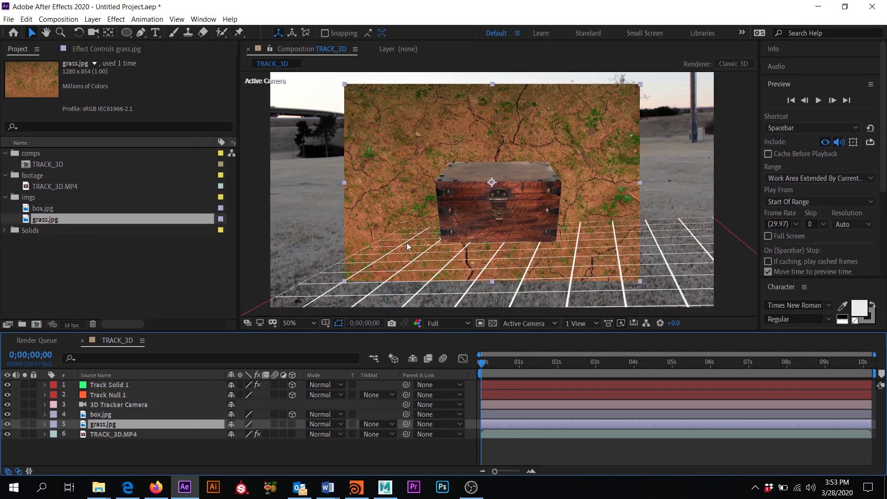
{"action": "left_click", "coordinate": [293, 424]}
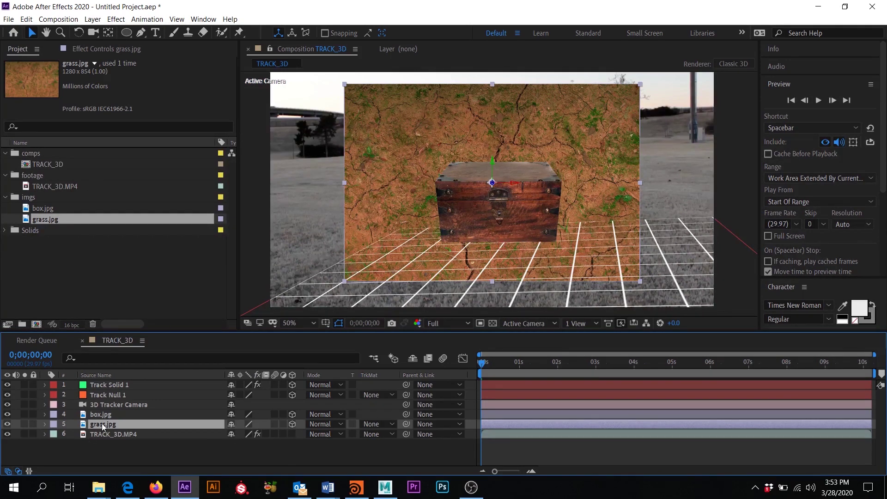
Step: Hide Track Solid 1, copy its Position value onto the grass.jpg layer, and reveal that layer's Position
{"action": "left_click", "coordinate": [7, 385]}
{"action": "left_click", "coordinate": [114, 385]}
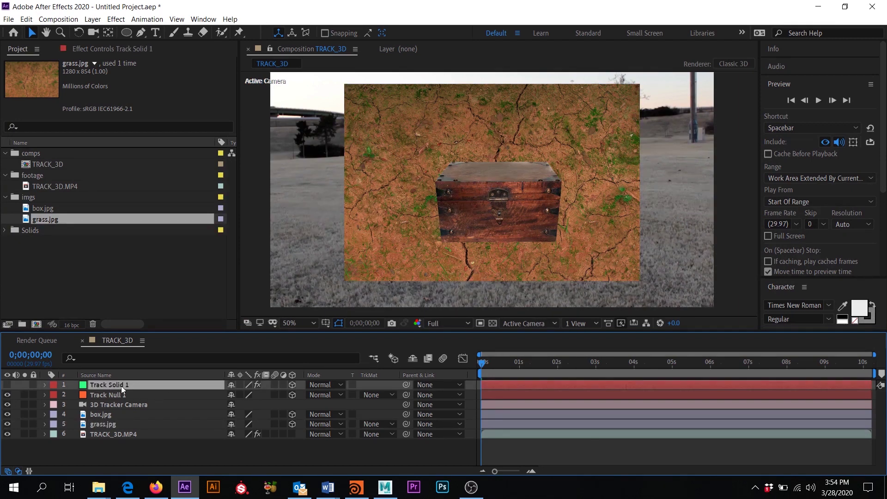
{"action": "key", "text": "p"}
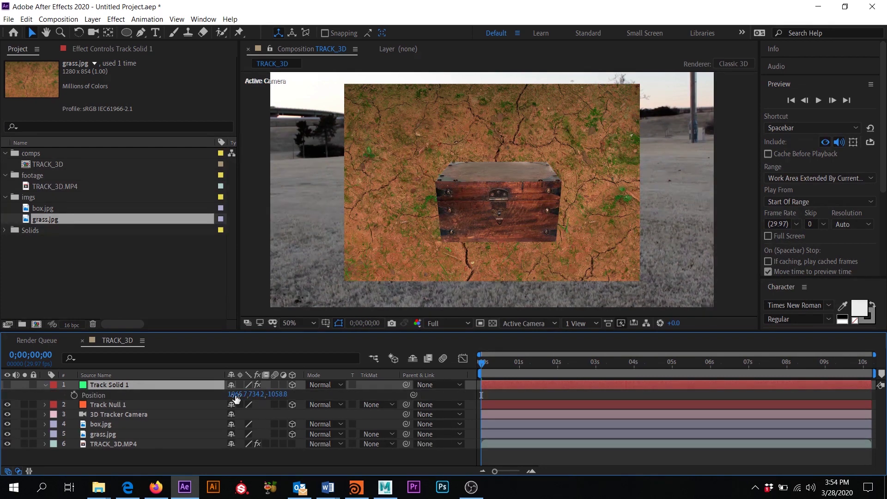
{"action": "left_click", "coordinate": [90, 395]}
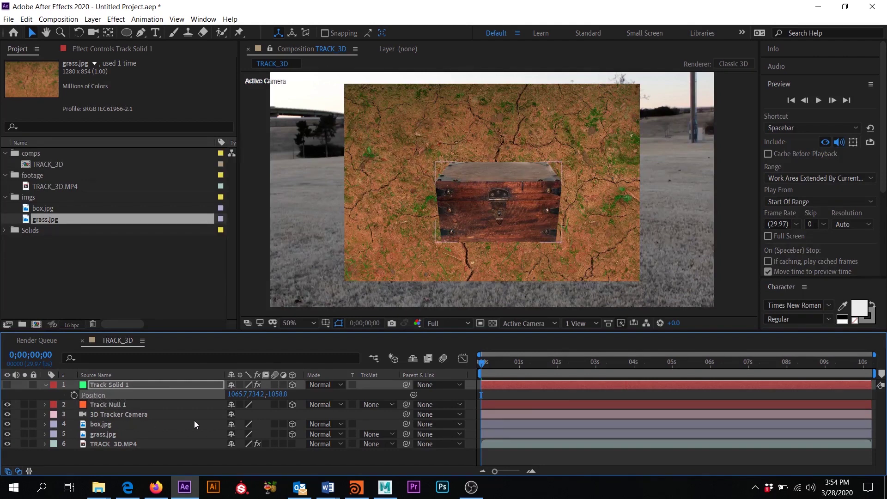
{"action": "left_click", "coordinate": [103, 435]}
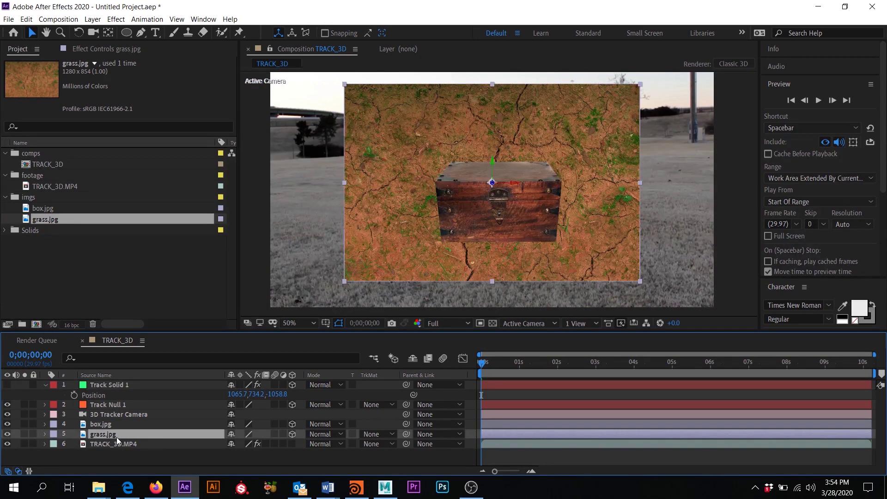
{"action": "key", "text": "ctrl+v"}
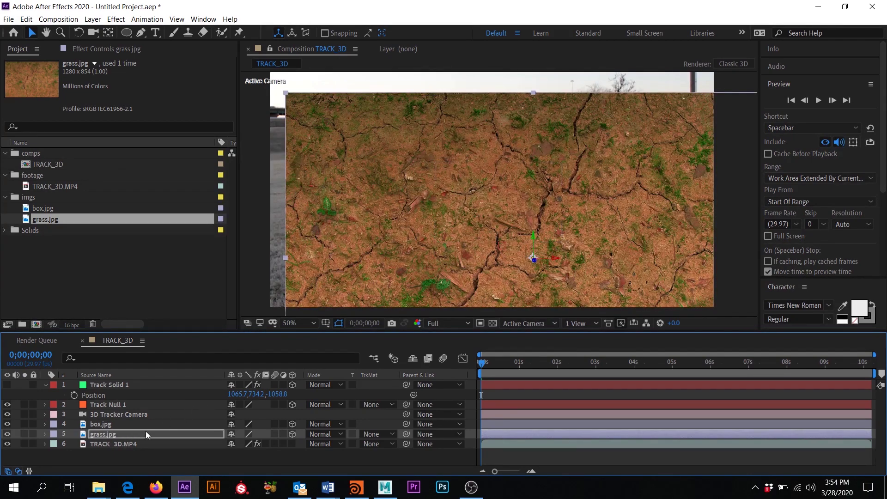
{"action": "key", "text": "p"}
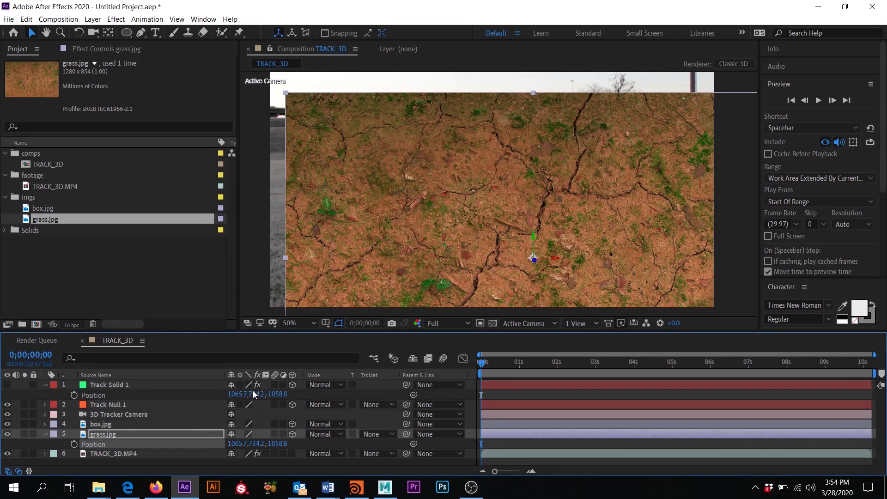
Step: Compare the Position properties of Track Solid 1 and grass.jpg, and collapse the grass.jpg layer
{"action": "left_click", "coordinate": [93, 396]}
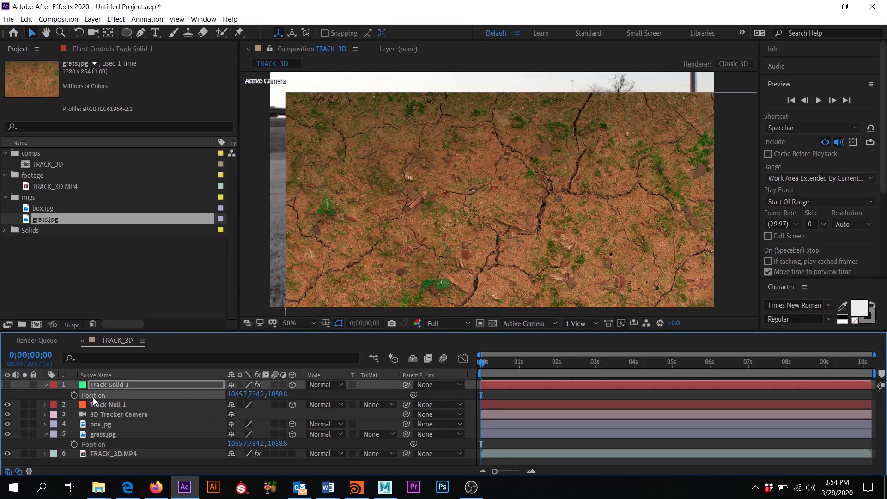
{"action": "left_click", "coordinate": [92, 443]}
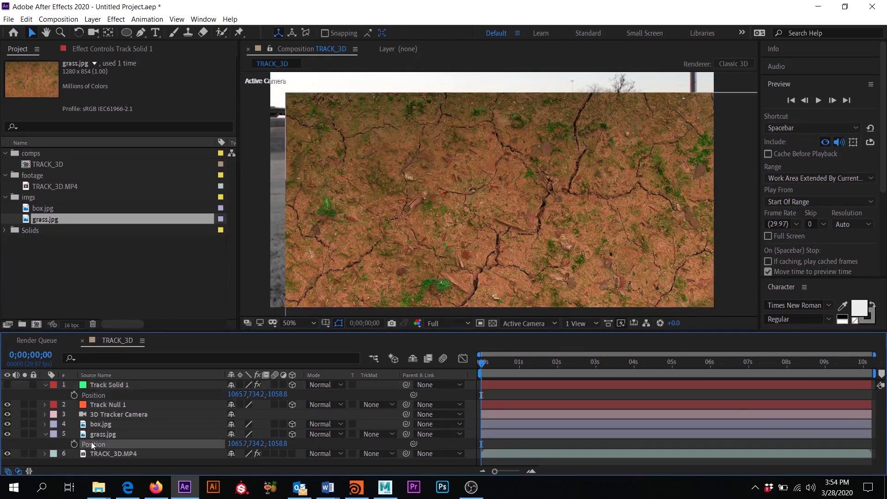
{"action": "left_click", "coordinate": [45, 434]}
{"action": "left_click", "coordinate": [110, 396]}
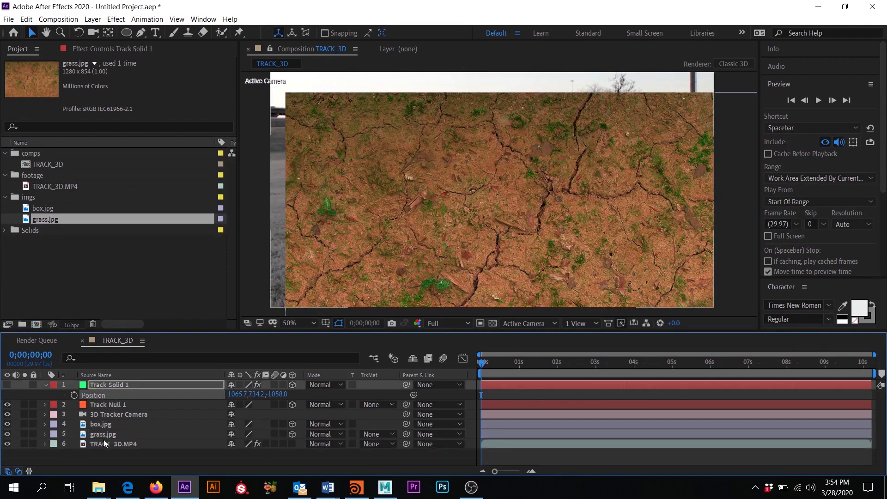
{"action": "left_click", "coordinate": [120, 434]}
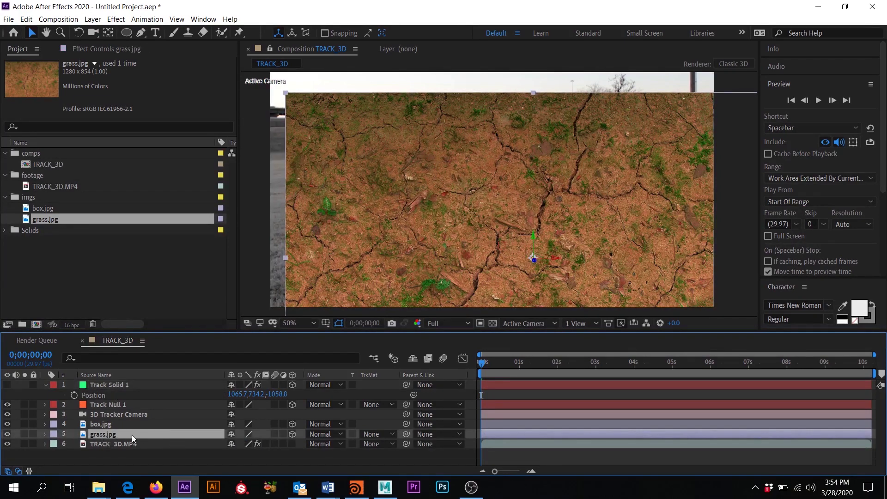
Step: Reveal Track Solid 1's rotation properties and copy its Orientation value onto the grass.jpg layer
{"action": "left_click", "coordinate": [108, 387]}
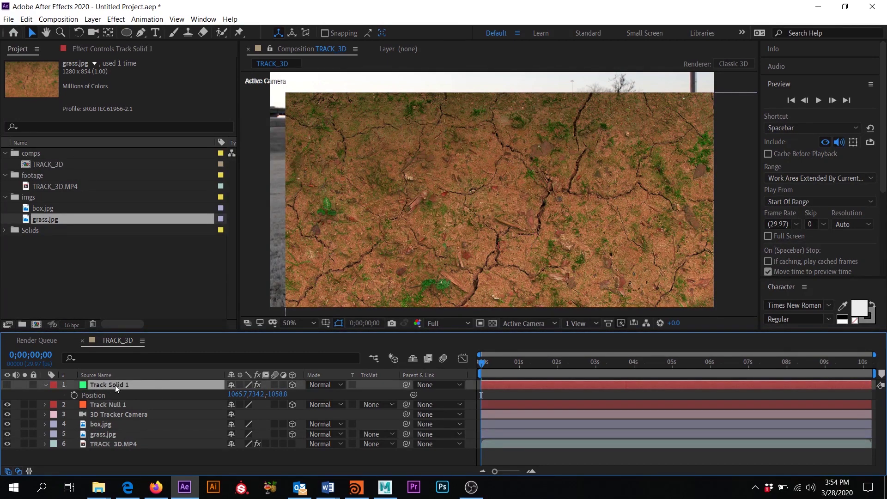
{"action": "key", "text": "r"}
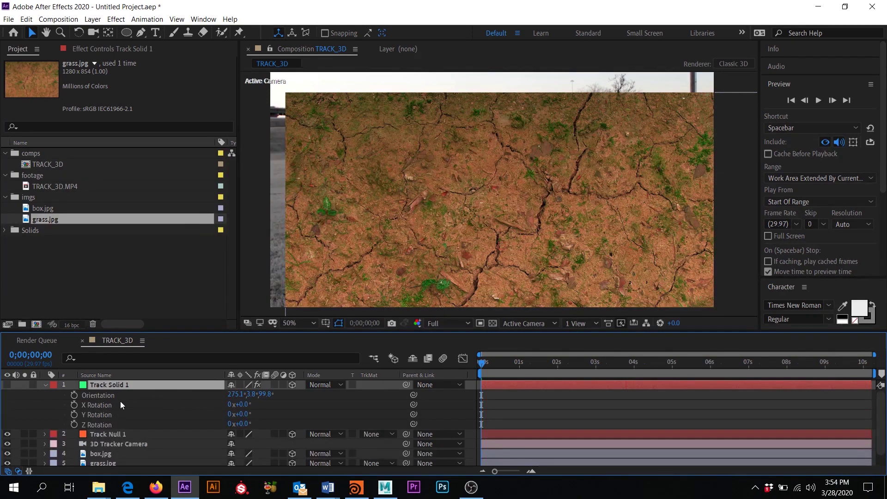
{"action": "left_click", "coordinate": [100, 395]}
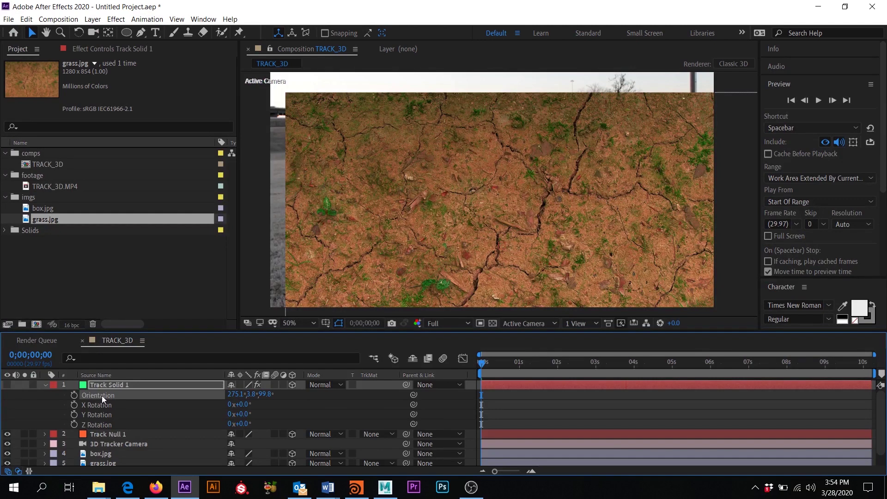
{"action": "scroll", "coordinate": [134, 434], "scroll_direction": "down", "scroll_amount": 1}
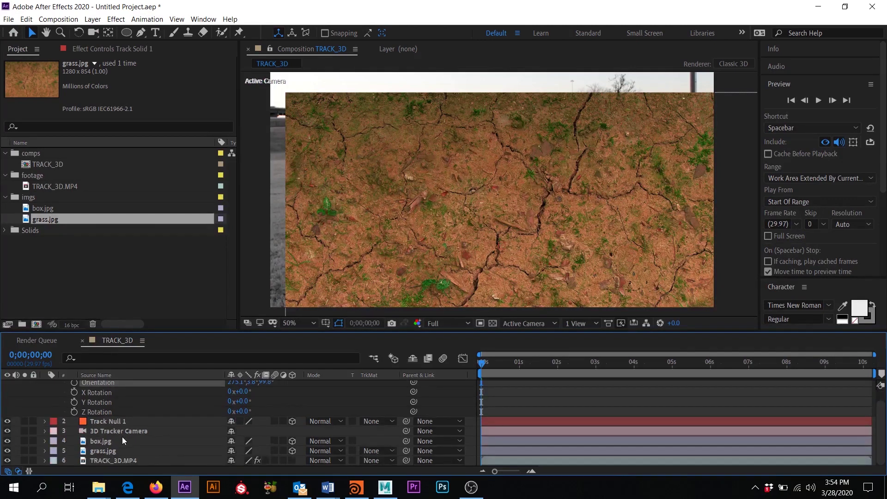
{"action": "left_click", "coordinate": [101, 452]}
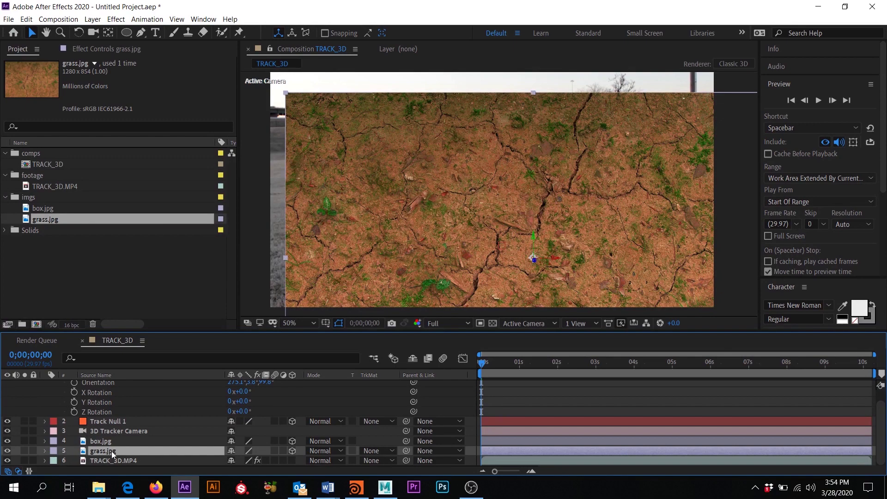
{"action": "key", "text": "Return"}
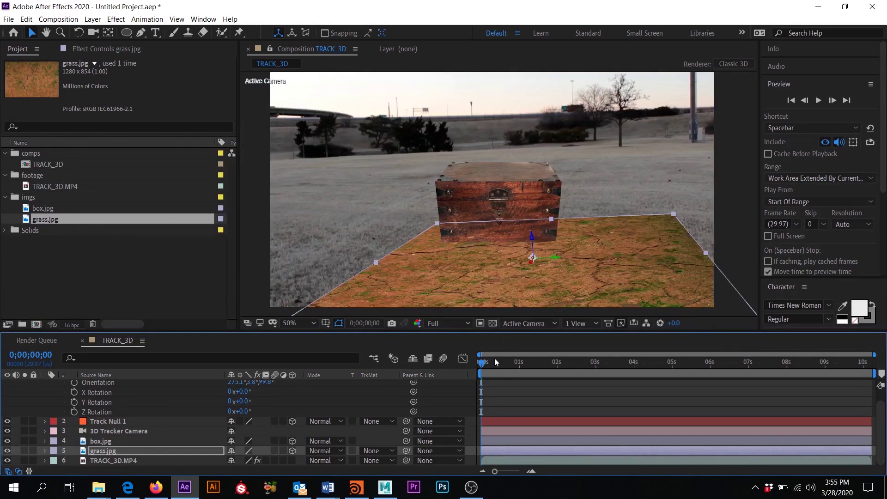
Step: Preview the composition to check how the grass plane follows the ground, and collapse Track Solid 1's properties
{"action": "key", "text": "space"}
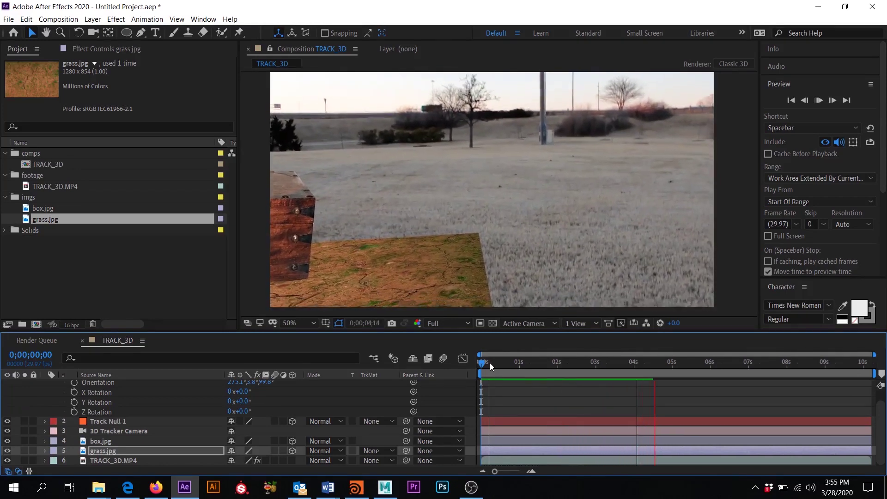
{"action": "key", "text": "space"}
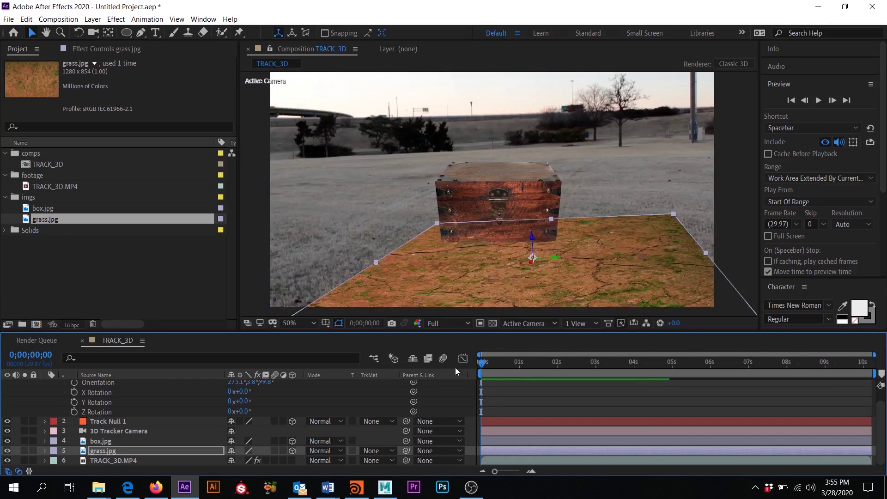
{"action": "left_click", "coordinate": [140, 451]}
{"action": "scroll", "coordinate": [78, 396], "scroll_direction": "up", "scroll_amount": 2}
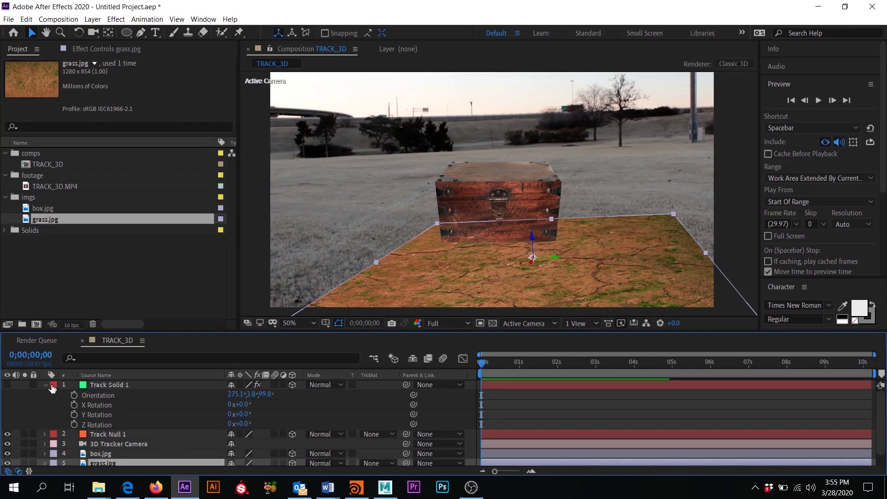
{"action": "left_click", "coordinate": [45, 384]}
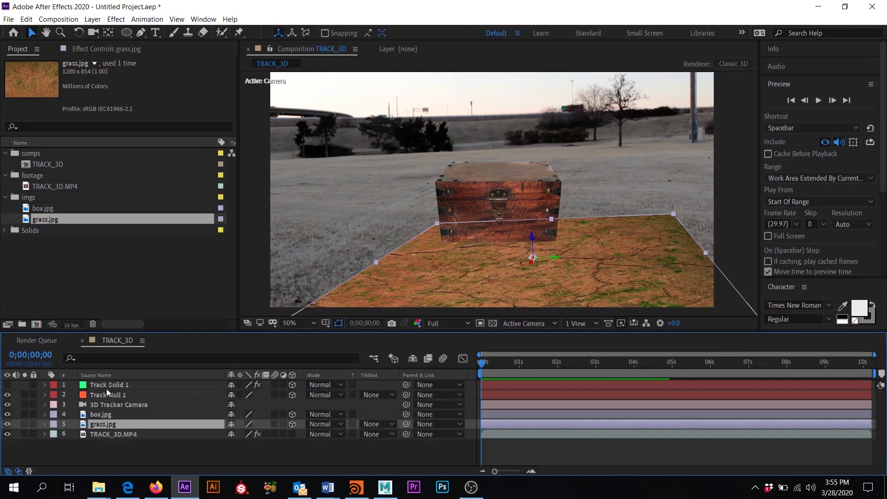
Step: Toggle Track Solid 1's visibility to compare its grid with the grass.jpg plane, leaving the solid hidden
{"action": "left_click", "coordinate": [7, 385]}
{"action": "left_click", "coordinate": [7, 385]}
{"action": "left_click", "coordinate": [6, 385]}
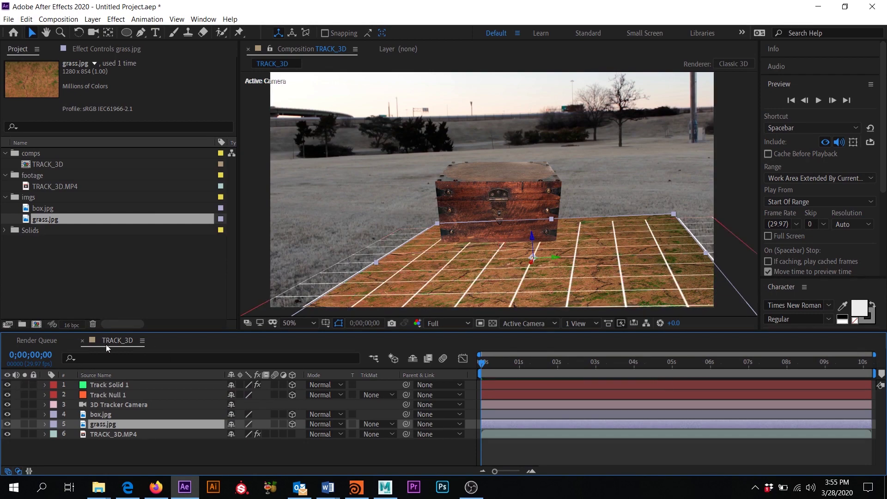
{"action": "left_click", "coordinate": [7, 385]}
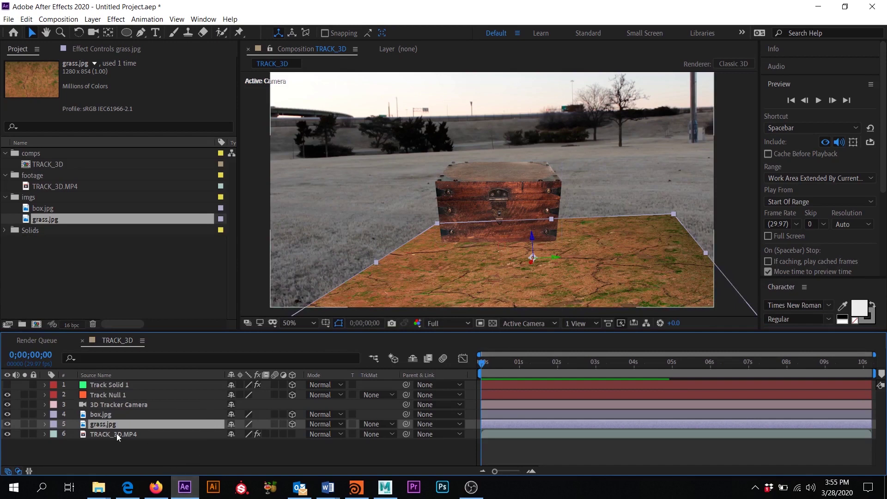
Step: Scale the grass.jpg layer up uniformly to 184%
{"action": "key", "text": "s"}
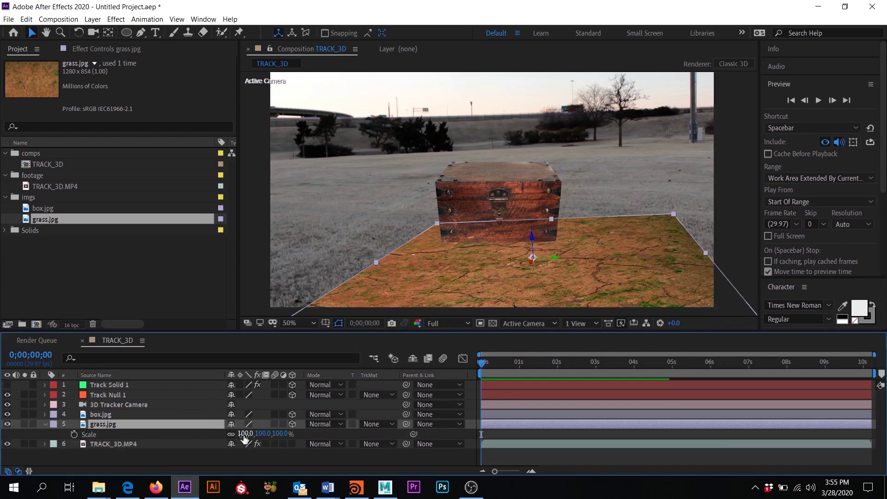
{"action": "left_click_drag", "start_coordinate": [240, 439], "coordinate": [291, 431]}
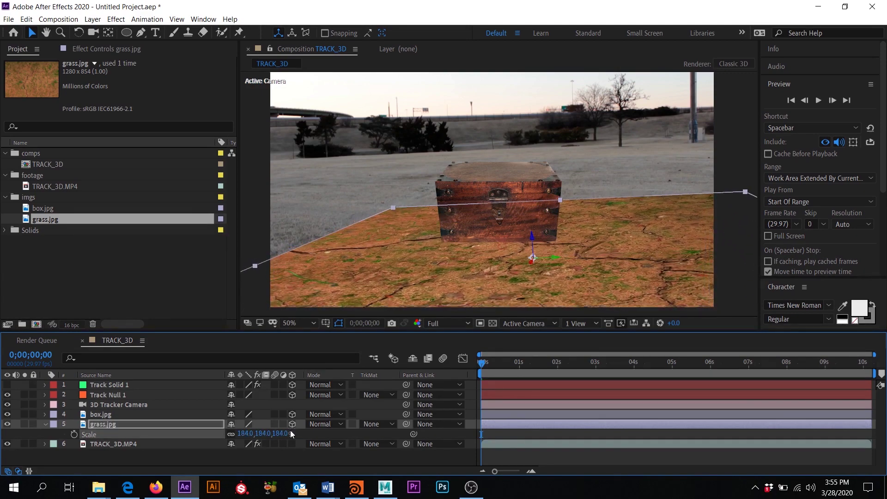
{"action": "left_click", "coordinate": [405, 461]}
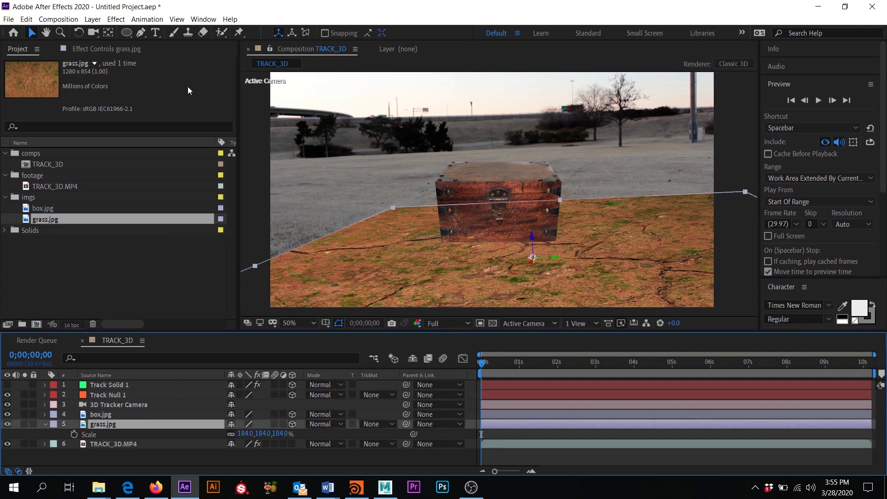
Step: Add an elliptical mask spanning the whole grass.jpg layer with the Ellipse Tool, and return to the Selection tool
{"action": "left_click", "coordinate": [127, 34]}
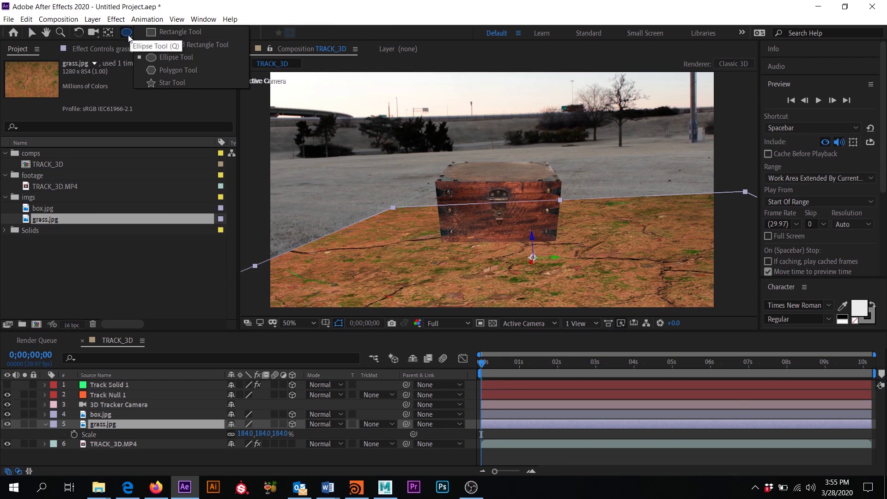
{"action": "left_click", "coordinate": [186, 33]}
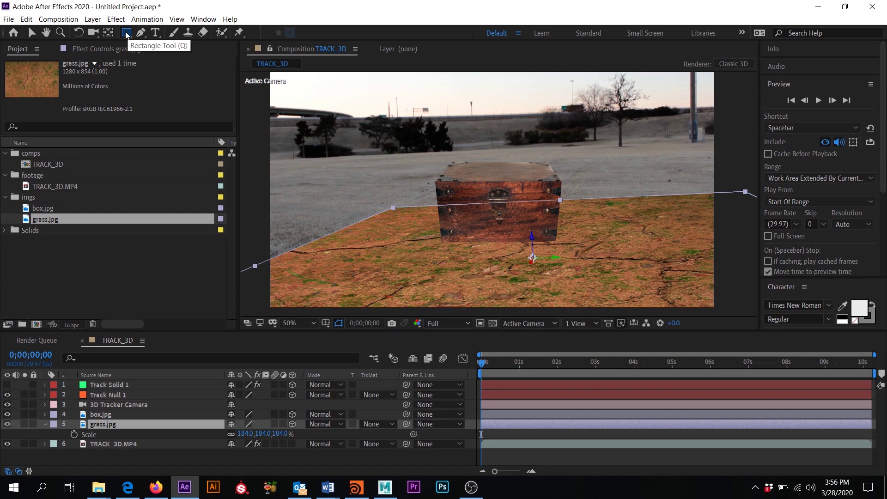
{"action": "left_click", "coordinate": [127, 35]}
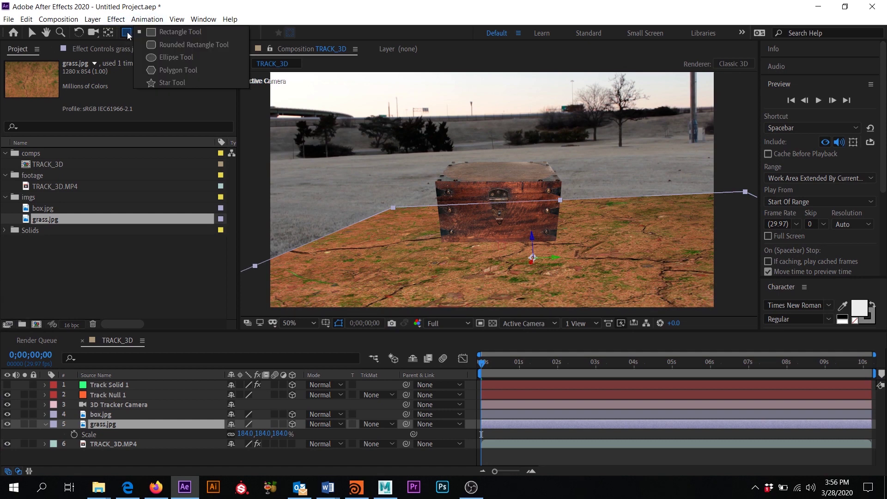
{"action": "left_click", "coordinate": [171, 59]}
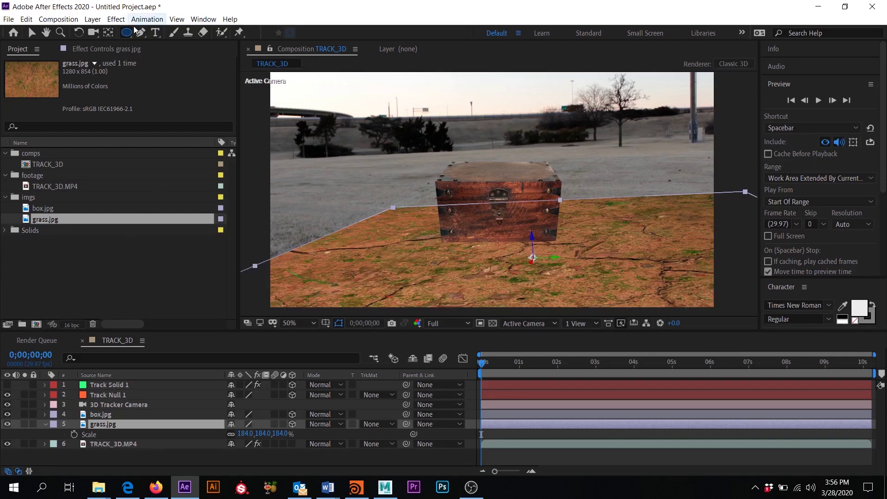
{"action": "left_click", "coordinate": [112, 424]}
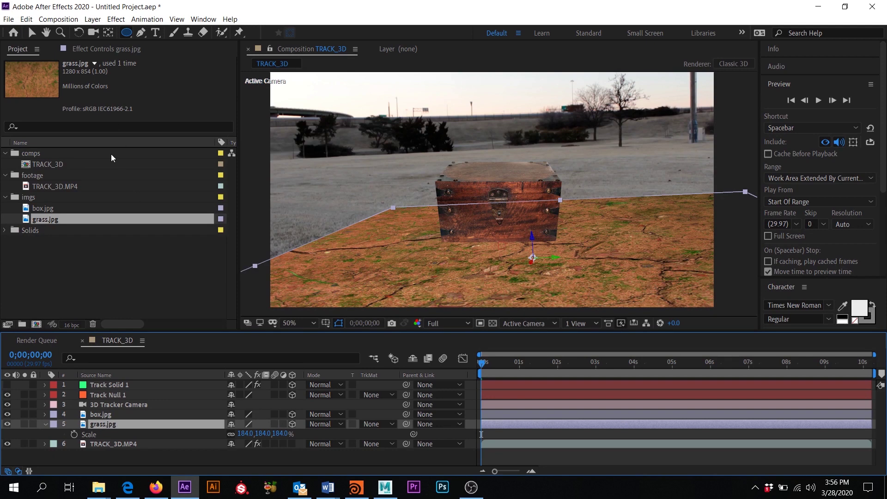
{"action": "double_click", "coordinate": [127, 33]}
{"action": "key", "text": "v"}
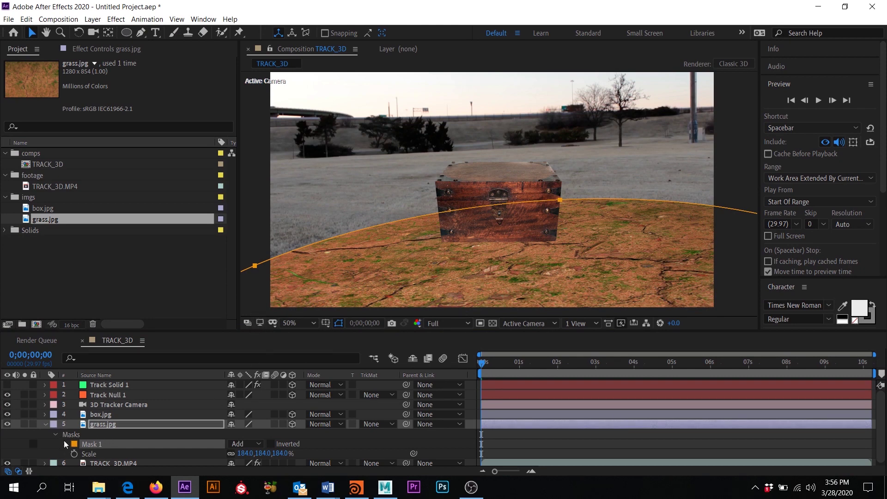
Step: Expand the grass.jpg layer's Masks group and reveal Mask 1's properties, keeping the Transform group collapsed
{"action": "left_click", "coordinate": [45, 424]}
{"action": "left_click", "coordinate": [45, 424]}
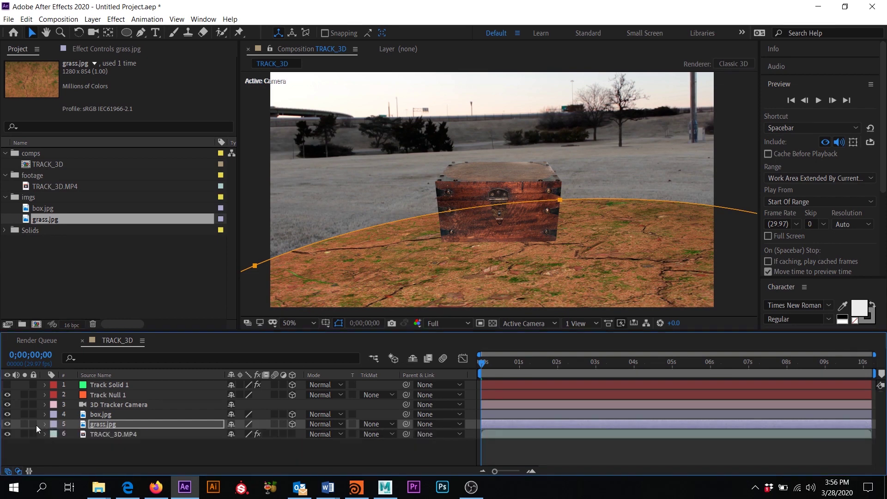
{"action": "left_click", "coordinate": [44, 424]}
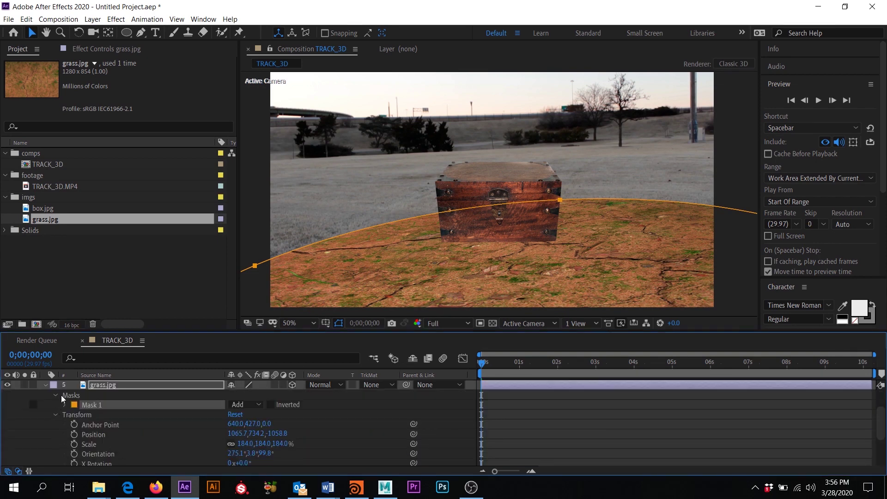
{"action": "left_click", "coordinate": [46, 385]}
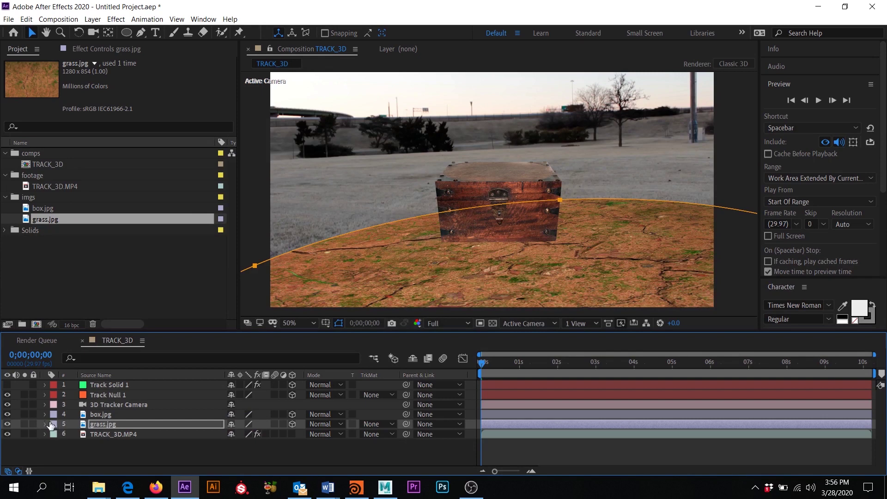
{"action": "left_click", "coordinate": [45, 425]}
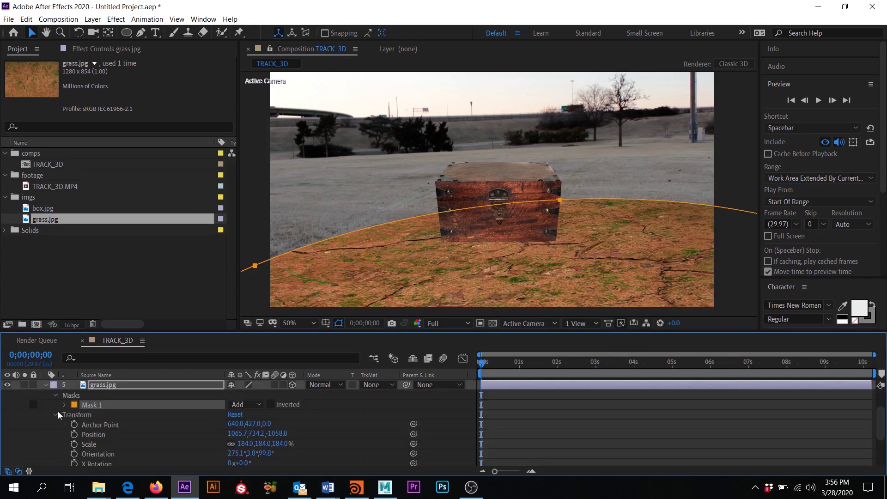
{"action": "left_click", "coordinate": [56, 415]}
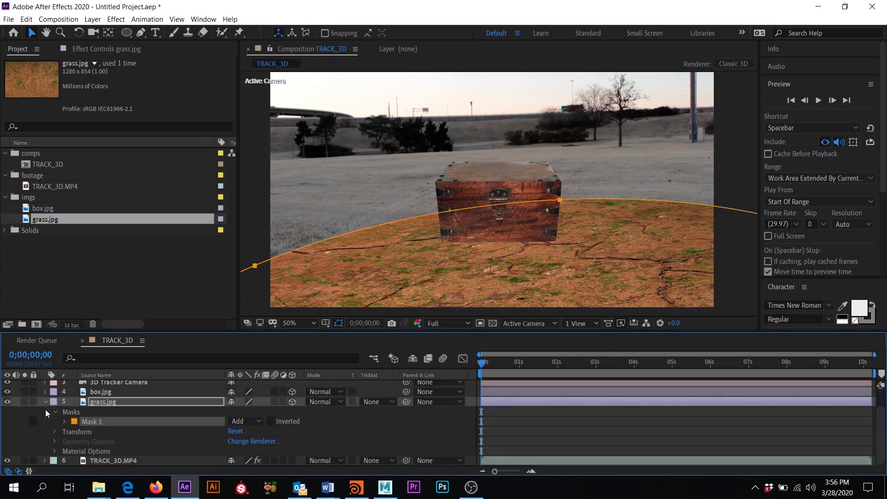
{"action": "left_click", "coordinate": [45, 402]}
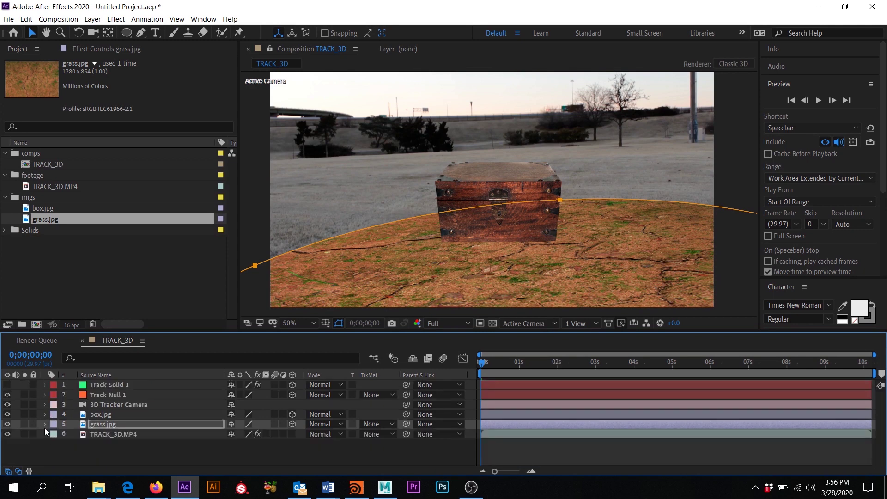
{"action": "left_click", "coordinate": [44, 424]}
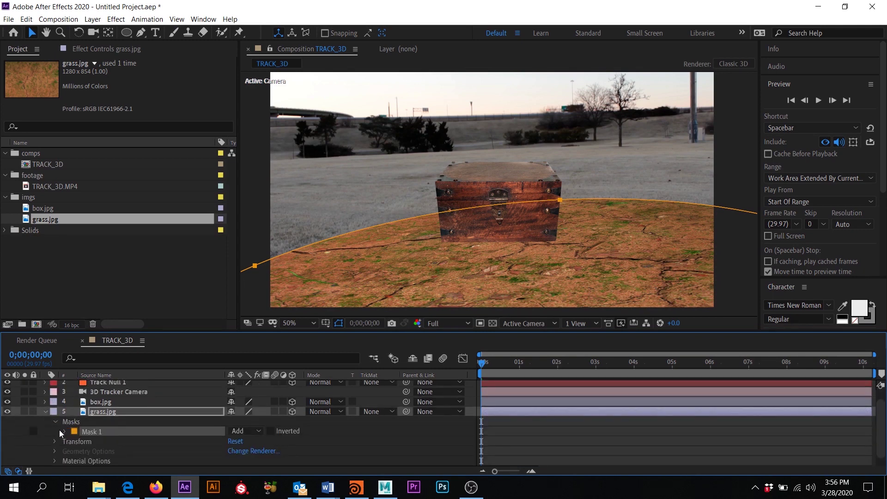
{"action": "left_click", "coordinate": [55, 422]}
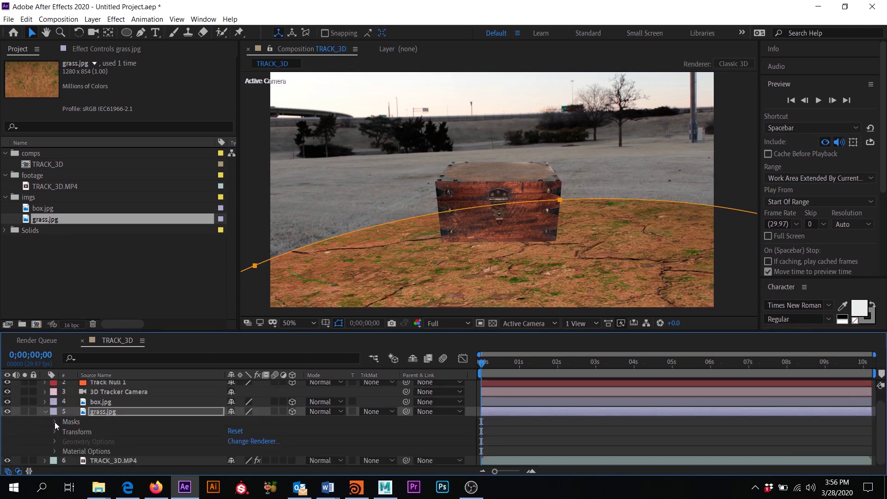
{"action": "left_click", "coordinate": [55, 422]}
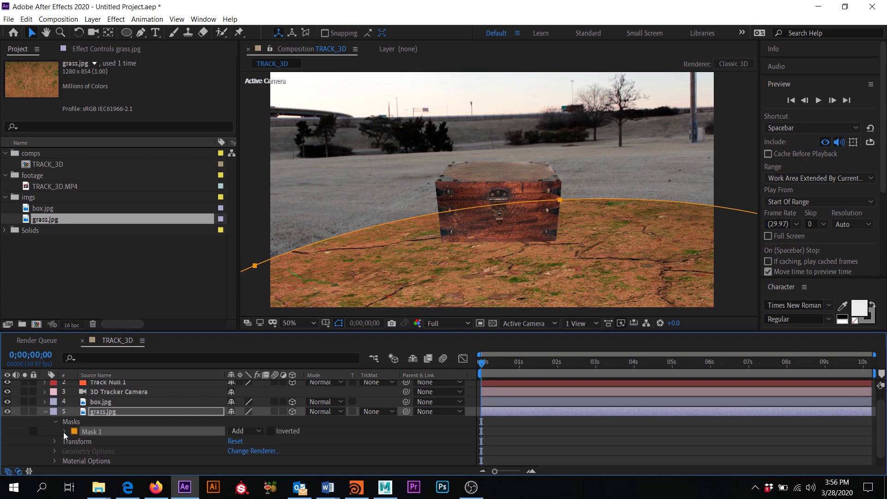
{"action": "left_click", "coordinate": [64, 432]}
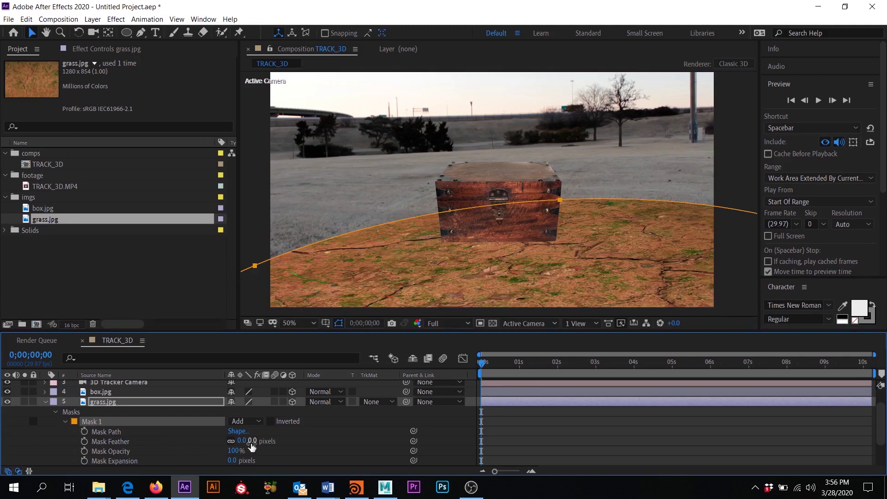
Step: Set Mask 1's feather to 252 pixels and its expansion to -121 pixels on grass.jpg, and collapse the layer's properties
{"action": "left_click_drag", "start_coordinate": [241, 441], "coordinate": [368, 434]}
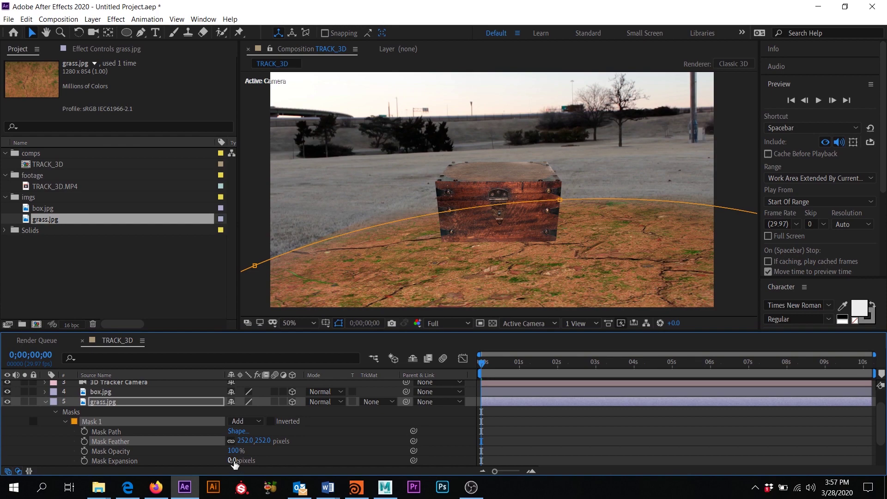
{"action": "left_click_drag", "start_coordinate": [233, 460], "coordinate": [155, 451]}
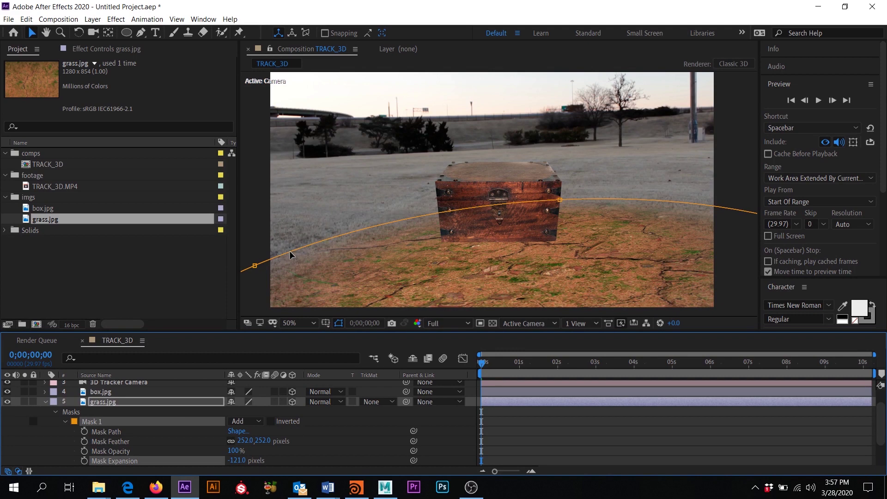
{"action": "left_click", "coordinate": [602, 457]}
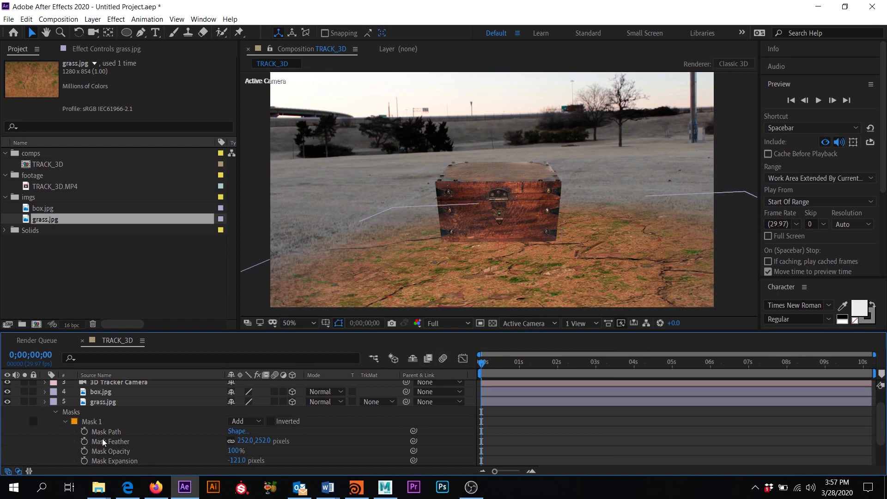
{"action": "key", "text": "ctrl+grave"}
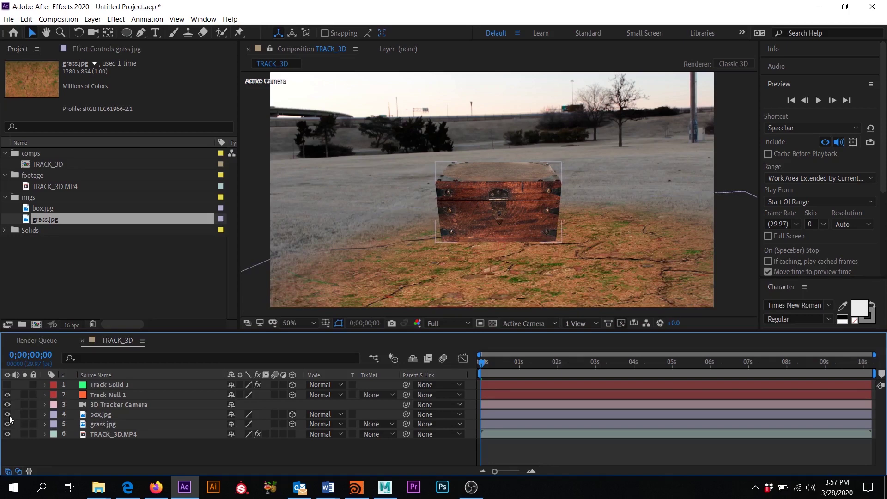
Step: Apply a Tint effect to the grass.jpg layer with the Amount to Tint set to 90%
{"action": "left_click", "coordinate": [102, 424]}
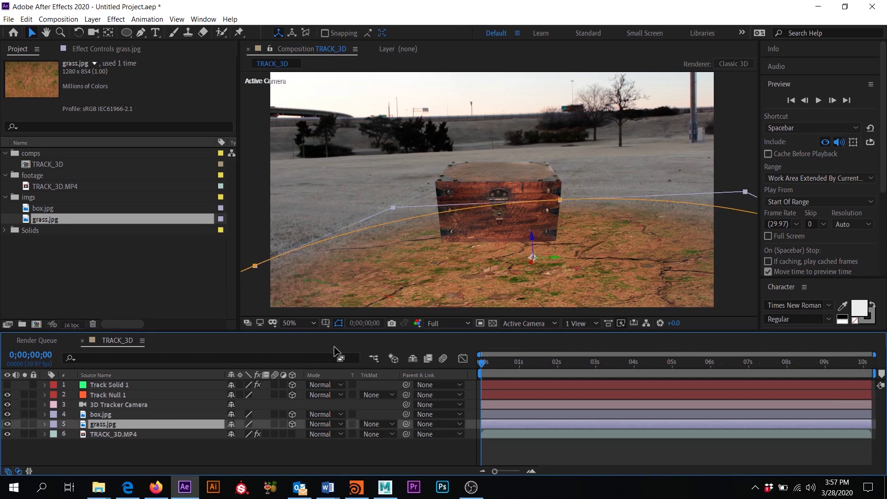
{"action": "left_click", "coordinate": [116, 19]}
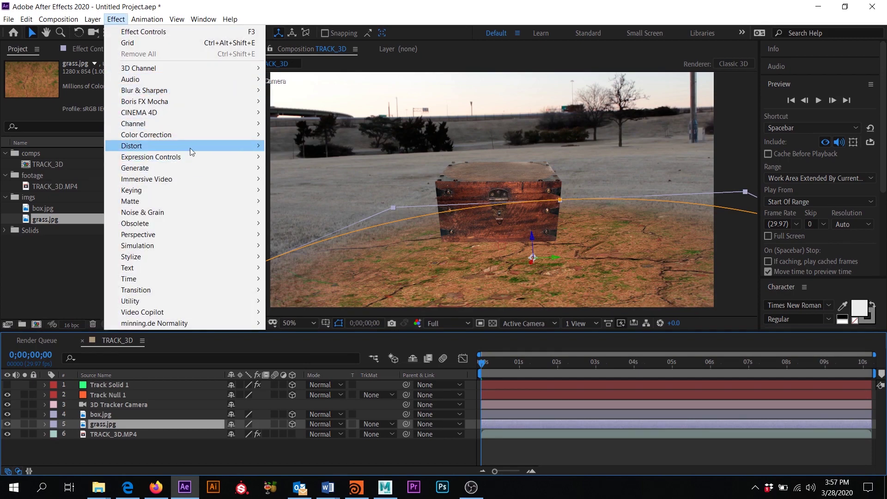
{"action": "mouse_move", "coordinate": [188, 135]}
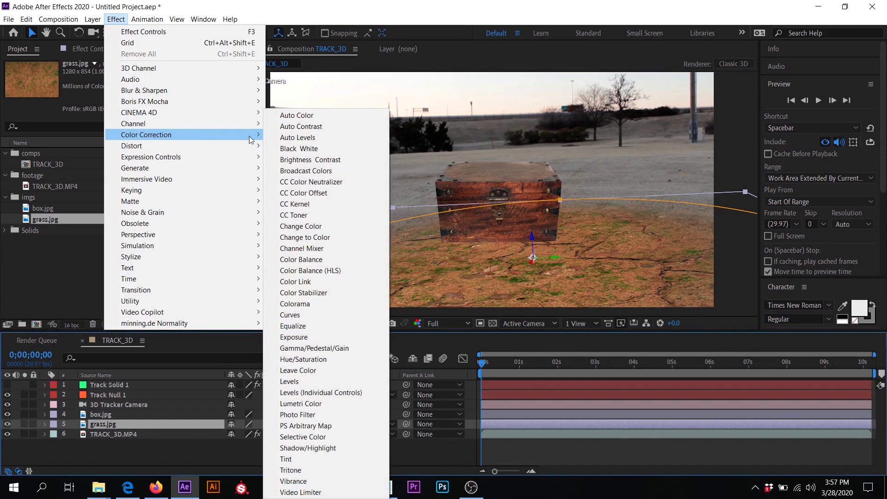
{"action": "left_click", "coordinate": [326, 459]}
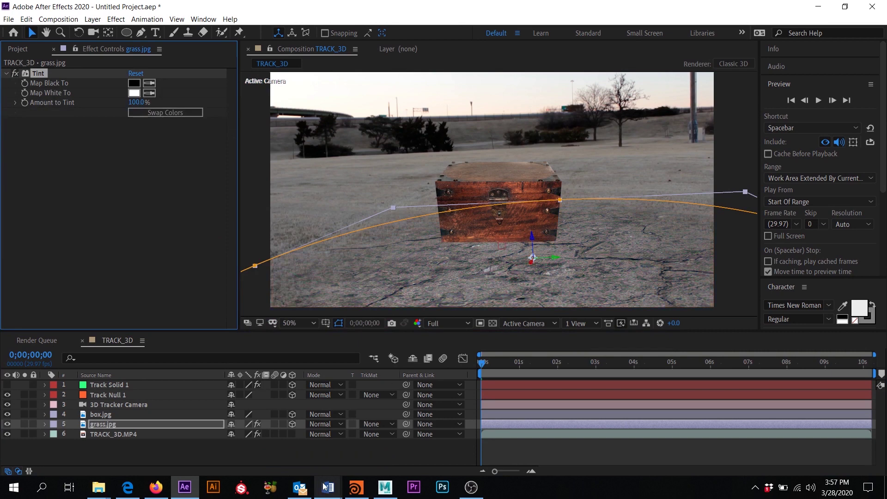
{"action": "left_click", "coordinate": [147, 103]}
{"action": "type", "text": "90"}
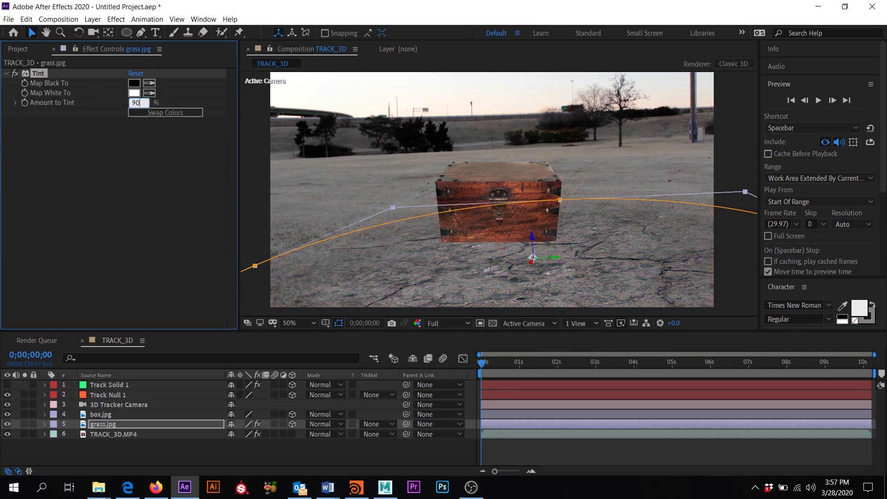
{"action": "key", "text": "Return"}
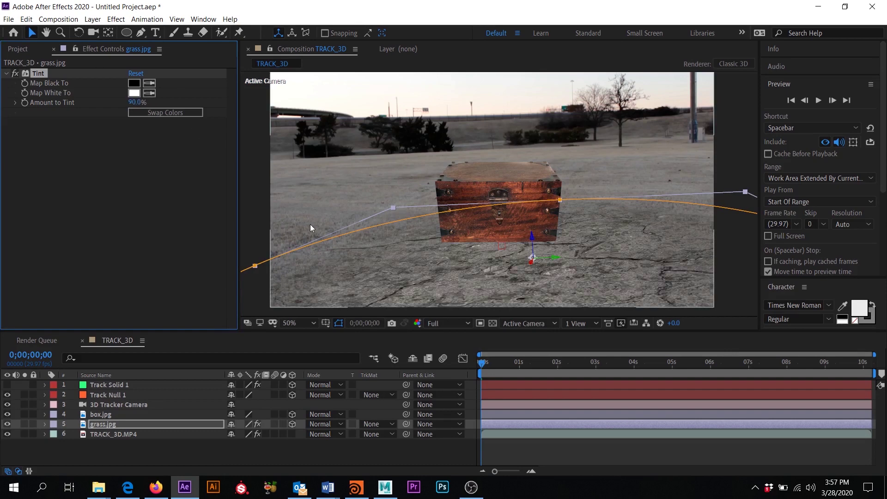
{"action": "left_click", "coordinate": [542, 457]}
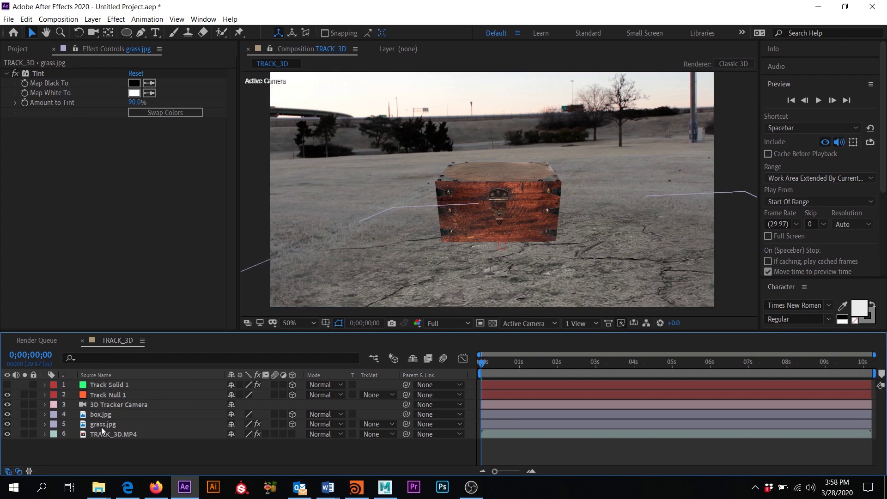
Step: Add a Curves effect to the grass.jpg layer and raise the black point of its RGB curve
{"action": "left_click", "coordinate": [68, 421]}
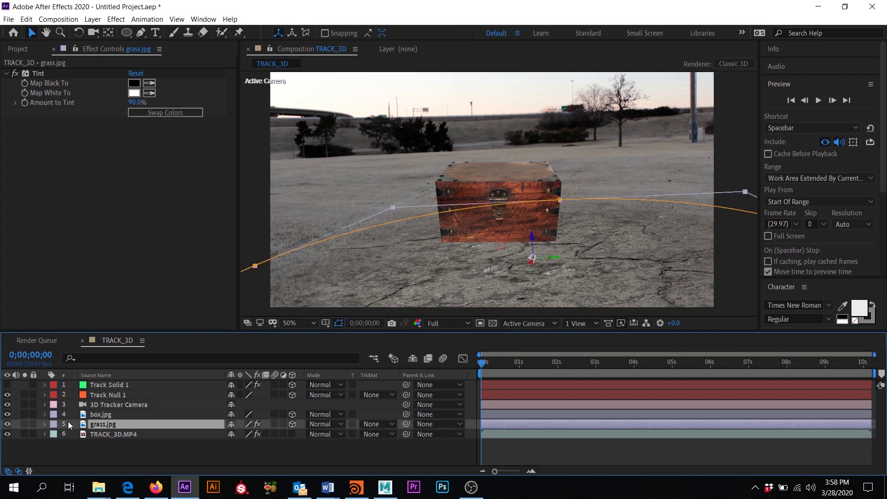
{"action": "left_click", "coordinate": [116, 19]}
{"action": "mouse_move", "coordinate": [182, 134]}
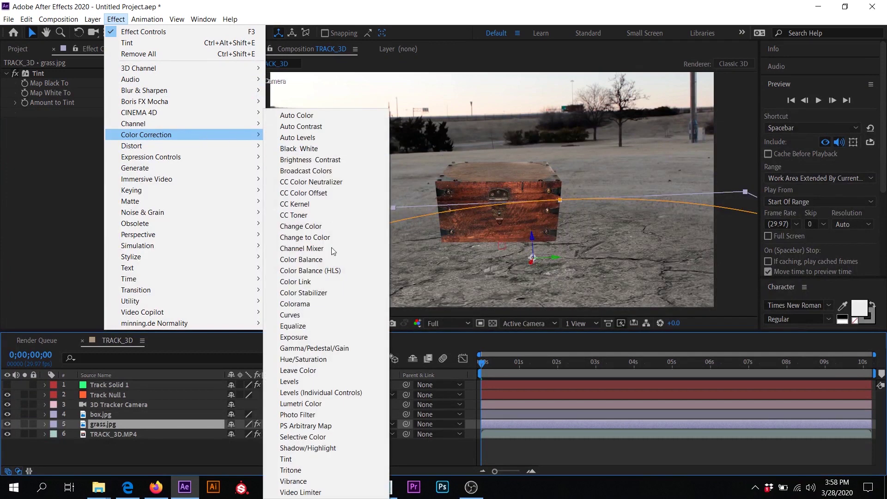
{"action": "left_click", "coordinate": [294, 319]}
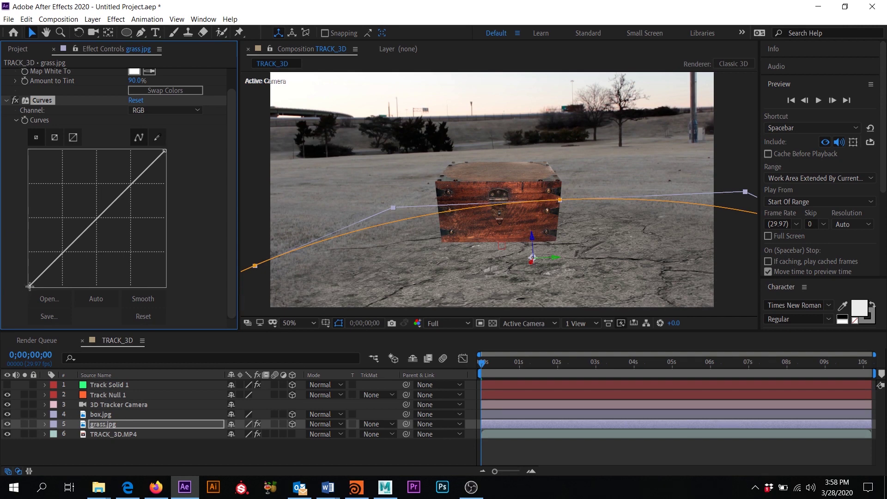
{"action": "left_click_drag", "start_coordinate": [28, 286], "coordinate": [29, 266]}
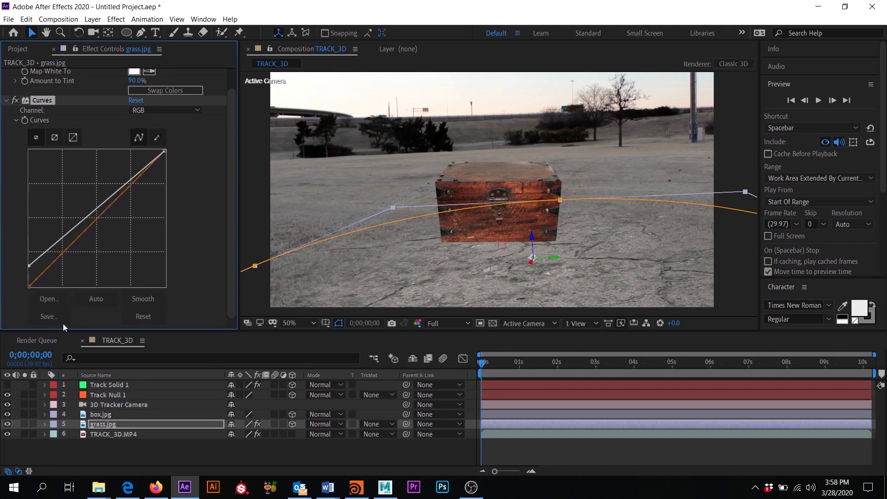
{"action": "mouse_move", "coordinate": [29, 267]}
{"action": "left_mouse_down"}
{"action": "mouse_move", "coordinate": [29, 199]}
{"action": "mouse_move", "coordinate": [29, 281]}
{"action": "mouse_move", "coordinate": [27, 260]}
{"action": "left_mouse_up"}
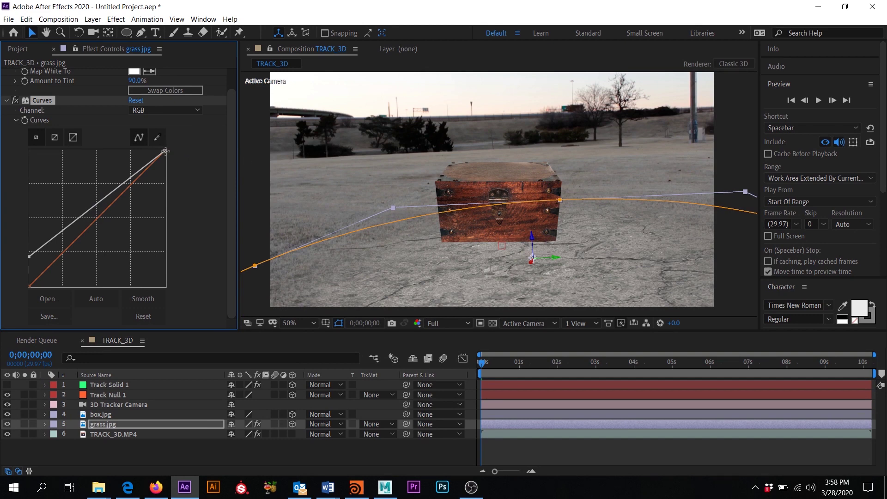
Step: Lower the white point of grass.jpg's RGB curve slightly and ease the raised black point partway back down
{"action": "left_click_drag", "start_coordinate": [165, 150], "coordinate": [176, 187]}
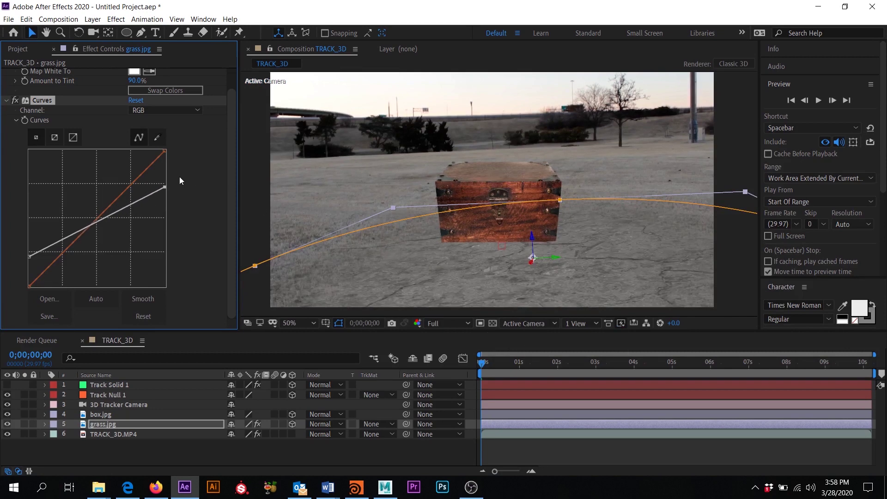
{"action": "left_click_drag", "start_coordinate": [166, 189], "coordinate": [164, 170]}
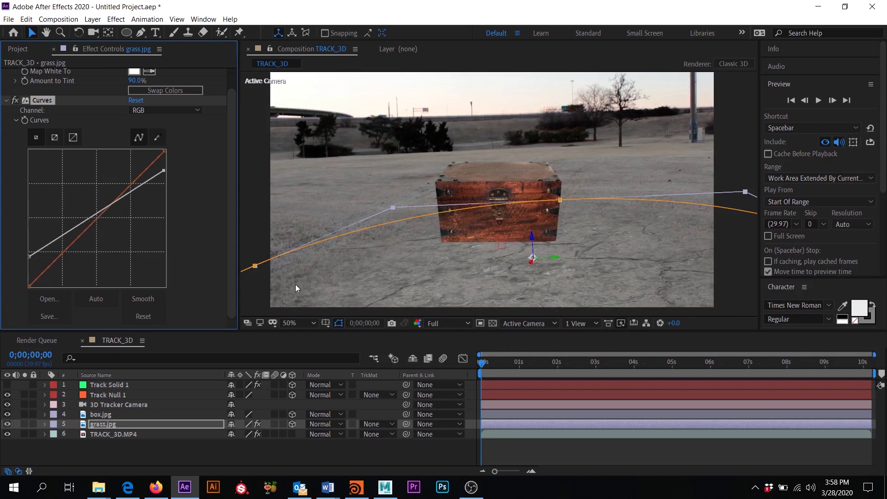
{"action": "left_click_drag", "start_coordinate": [30, 255], "coordinate": [24, 270]}
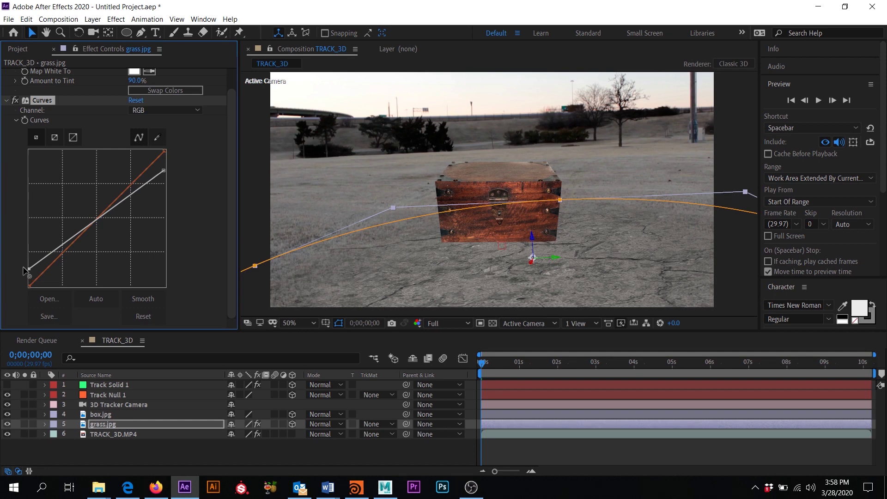
{"action": "left_click", "coordinate": [501, 452]}
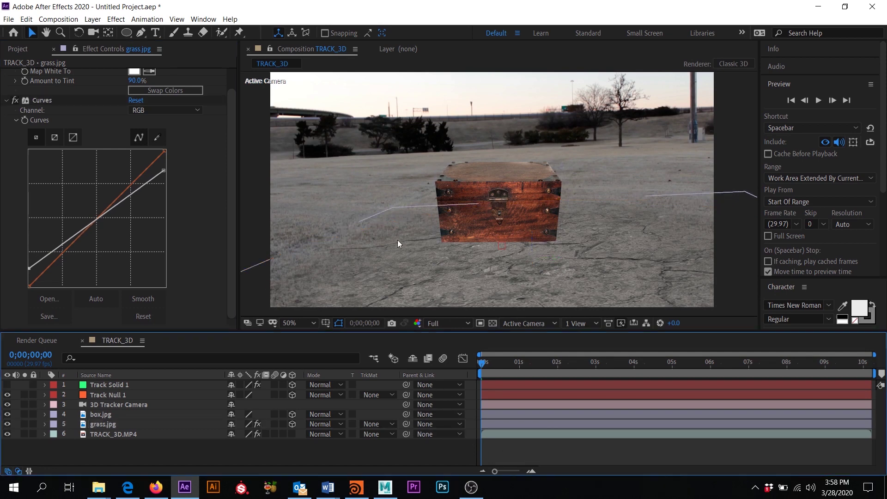
{"action": "left_click_drag", "start_coordinate": [164, 170], "coordinate": [164, 167]}
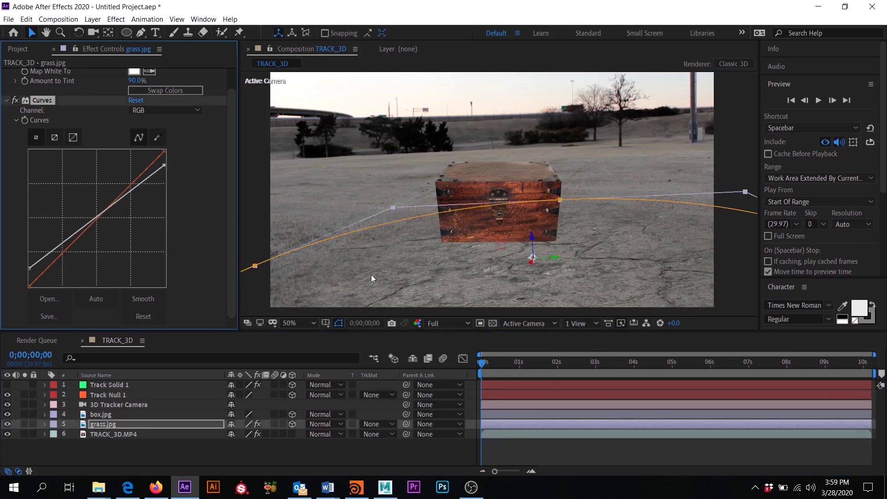
{"action": "left_click", "coordinate": [643, 455]}
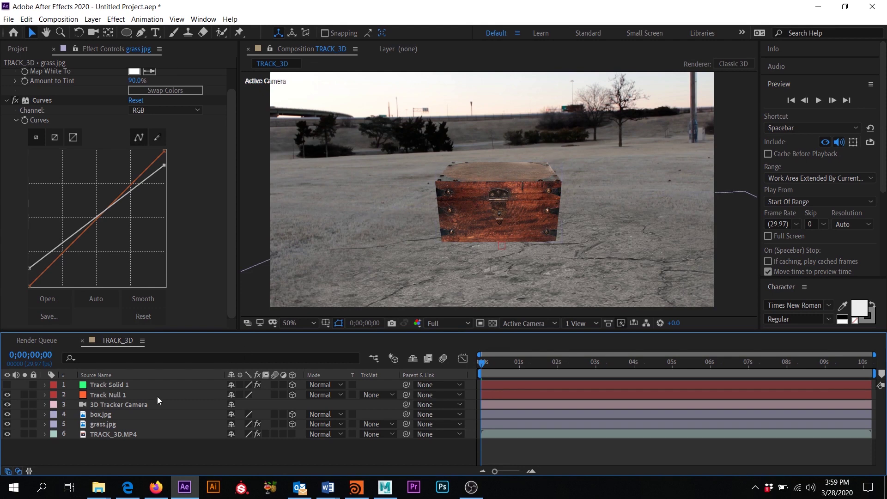
Step: Try a Tritone effect on the box.jpg layer and remove it
{"action": "left_click", "coordinate": [106, 415]}
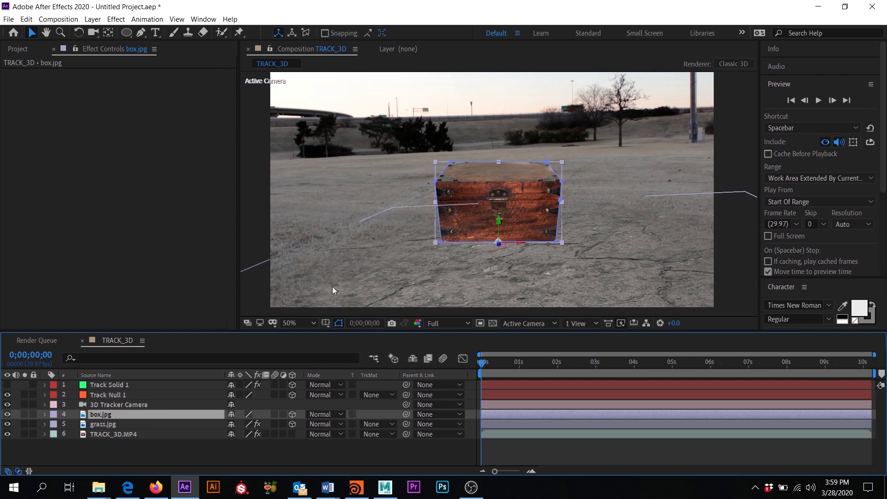
{"action": "left_click", "coordinate": [116, 19]}
{"action": "mouse_move", "coordinate": [162, 134]}
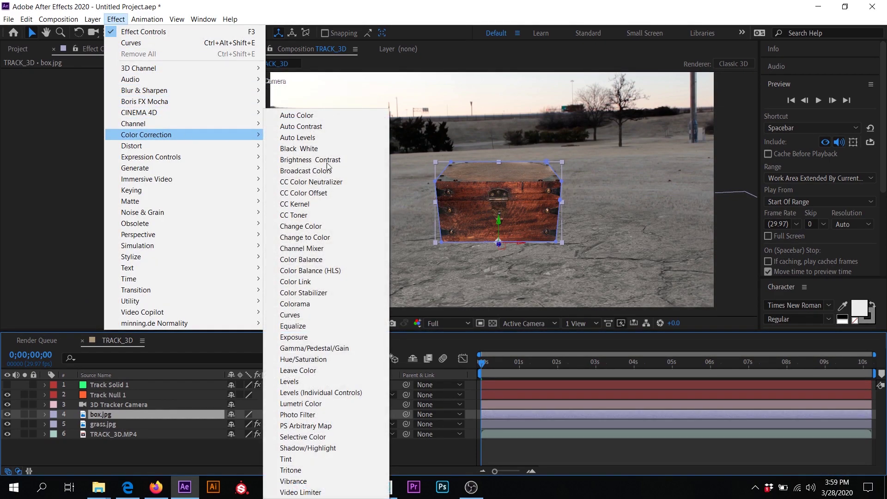
{"action": "left_click", "coordinate": [307, 470]}
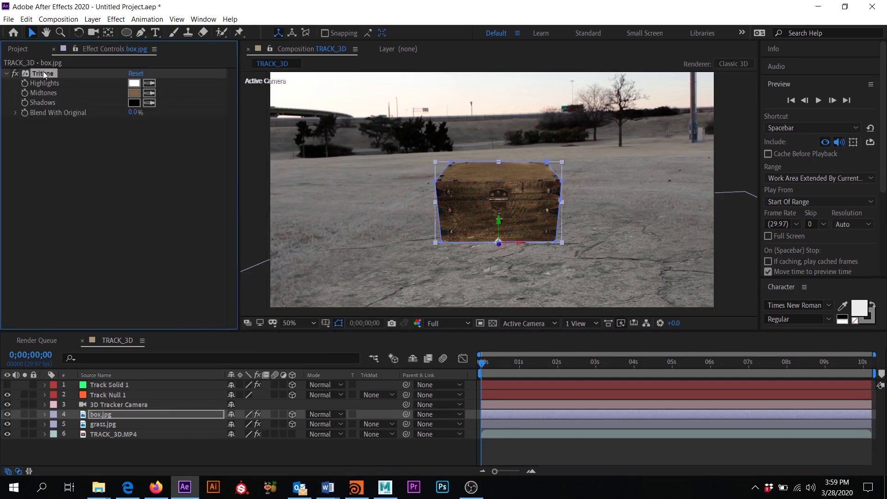
{"action": "key", "text": "Delete"}
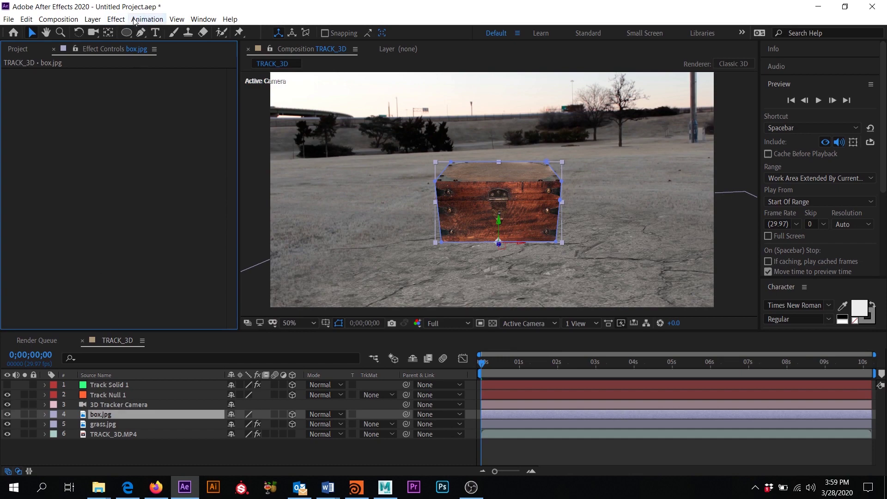
Step: Apply a Tint effect to the box.jpg layer with the Amount to Tint reduced to 73%
{"action": "left_click", "coordinate": [116, 19]}
{"action": "mouse_move", "coordinate": [154, 138]}
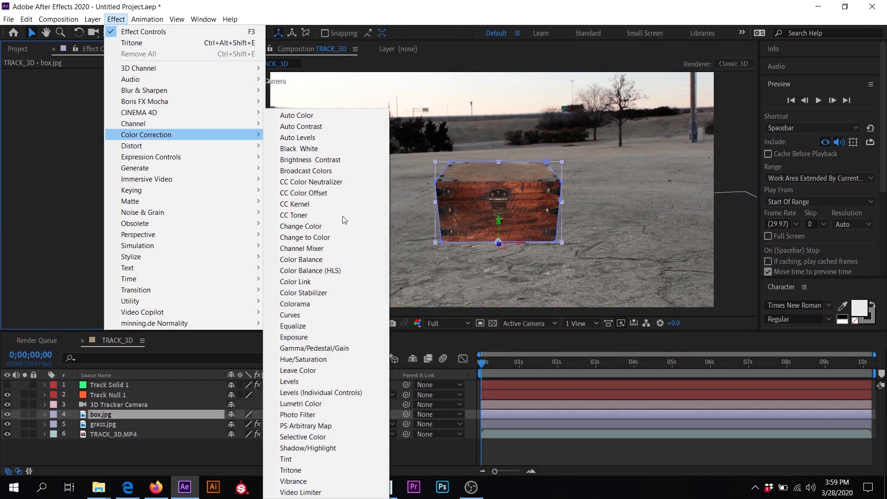
{"action": "left_click", "coordinate": [286, 460]}
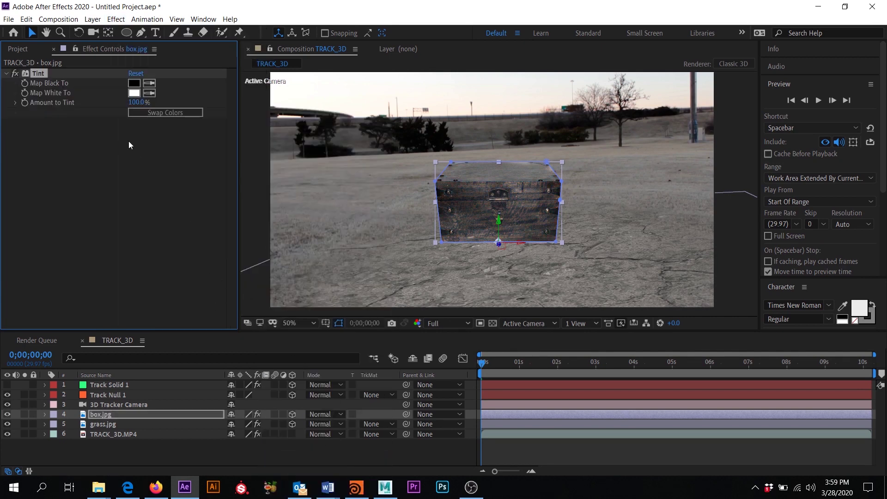
{"action": "left_click_drag", "start_coordinate": [139, 102], "coordinate": [121, 99]}
{"action": "left_click", "coordinate": [550, 464]}
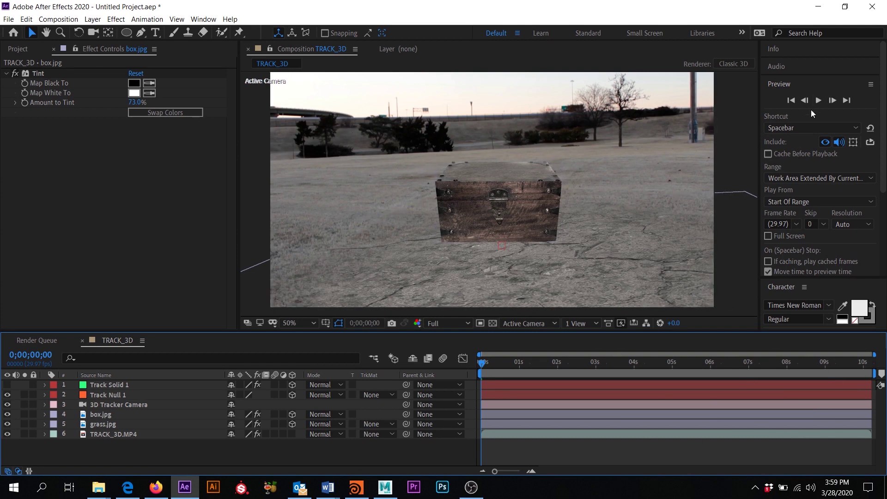
Step: Preview the composited shot and return the playhead to the first frame
{"action": "key", "text": "space"}
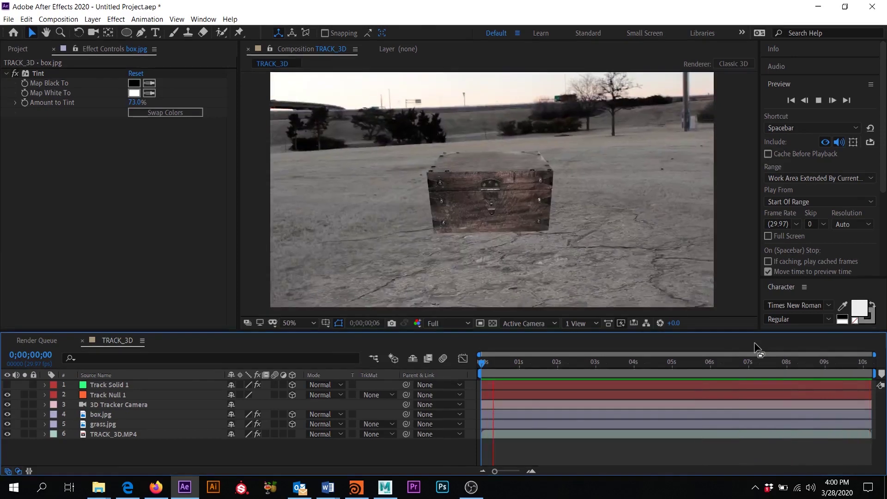
{"action": "left_click_drag", "start_coordinate": [490, 356], "coordinate": [470, 383]}
{"action": "left_click", "coordinate": [473, 236]}
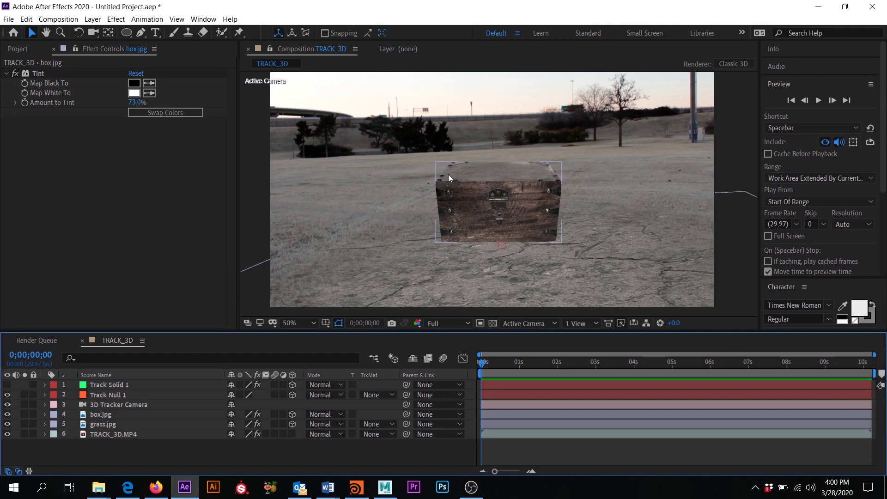
{"action": "left_click", "coordinate": [563, 187]}
{"action": "left_click", "coordinate": [469, 173]}
{"action": "left_click", "coordinate": [128, 421]}
{"action": "left_click", "coordinate": [503, 214]}
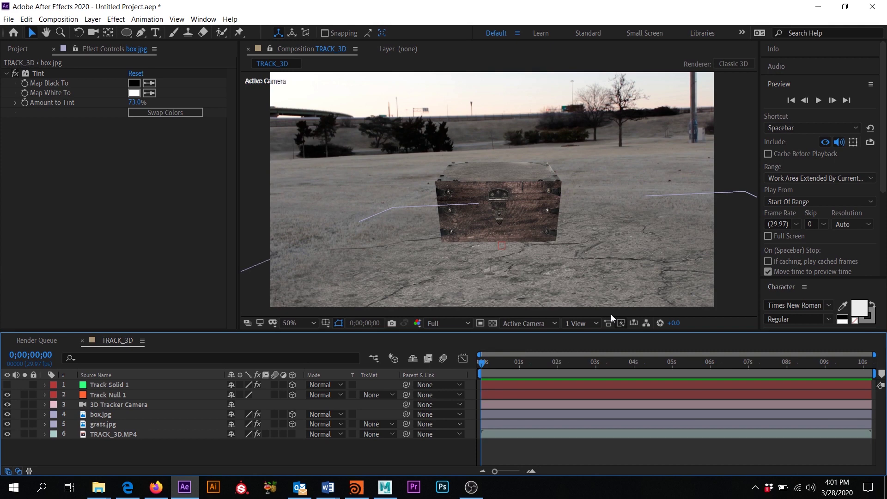
{"action": "left_click", "coordinate": [467, 179]}
Step: Play back the TRACK_3D composition to check the chest and ground blend, stopping at 0;00;05;29
{"action": "key", "text": "space"}
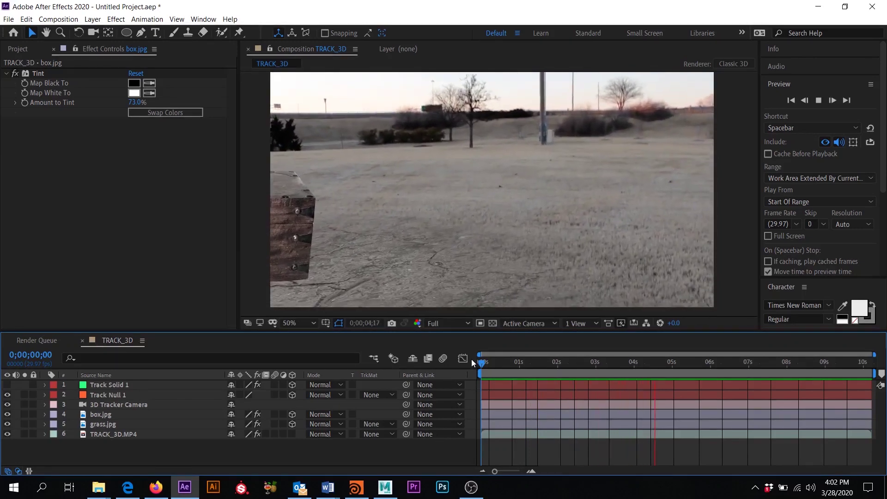
{"action": "key", "text": "space"}
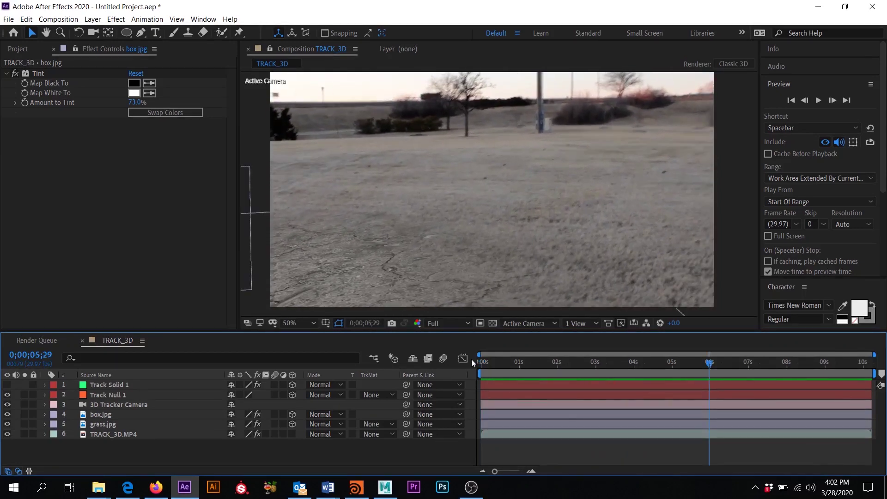
{"action": "left_click", "coordinate": [471, 487]}
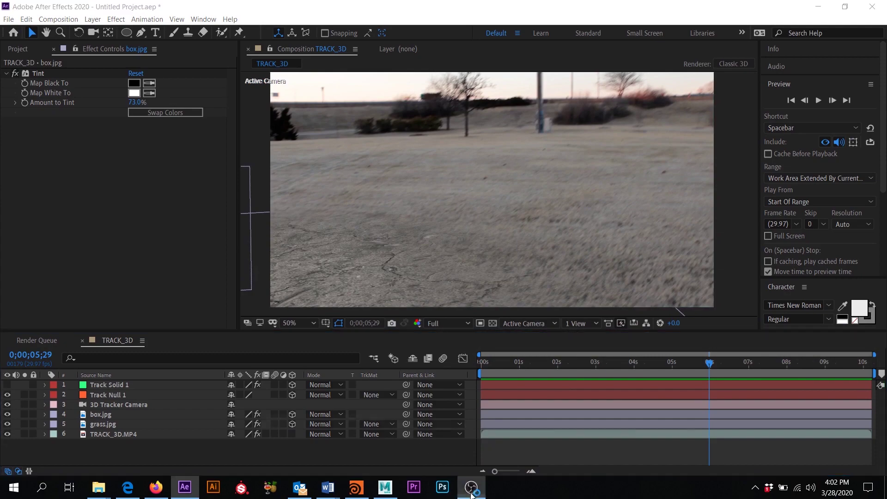